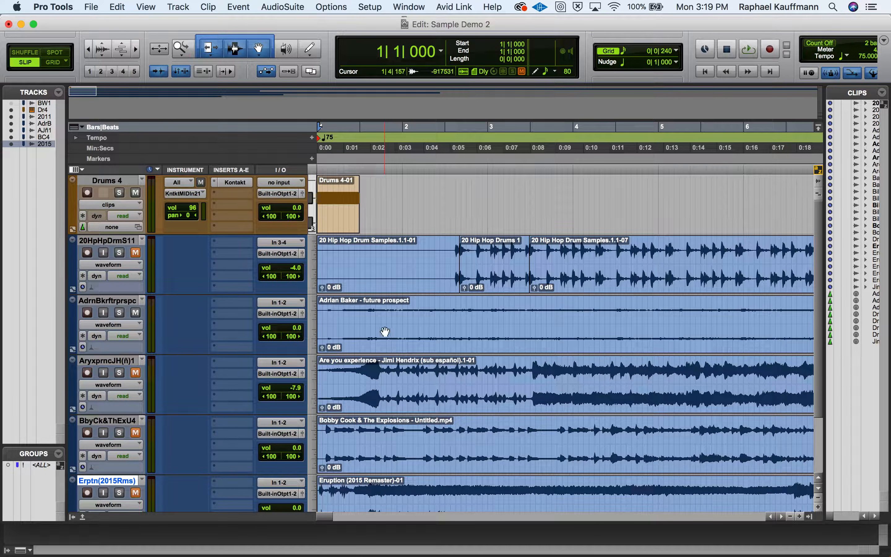
- Solo the "future prospect" audio track and audition its clip from the start of the session
left_click(367, 341)
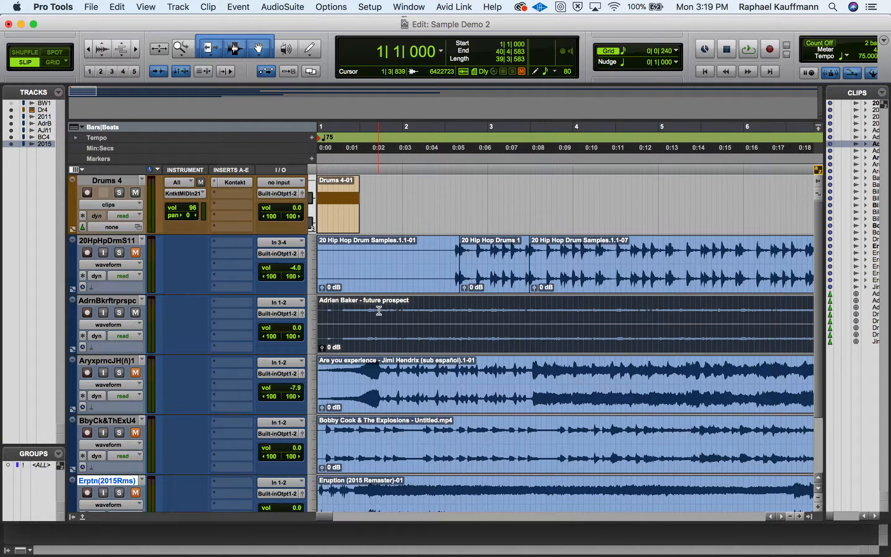
left_click(119, 313)
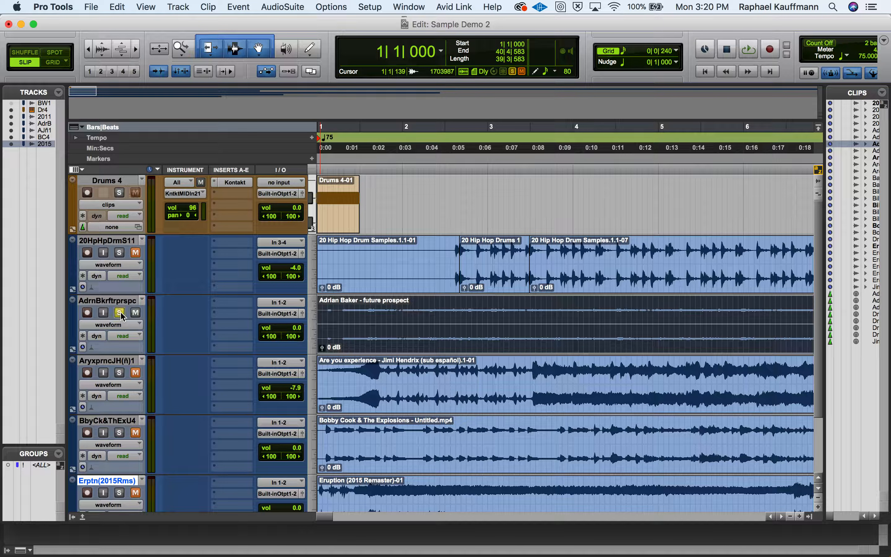
key("space")
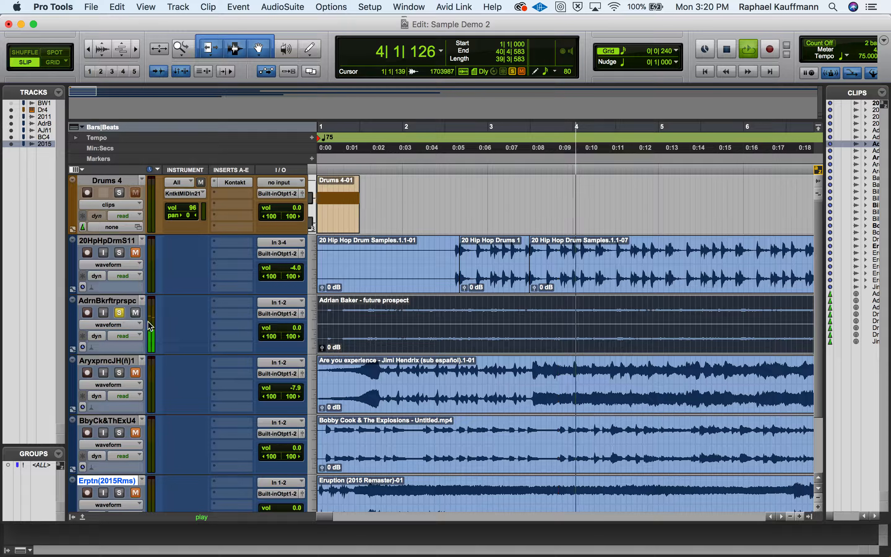
key("space")
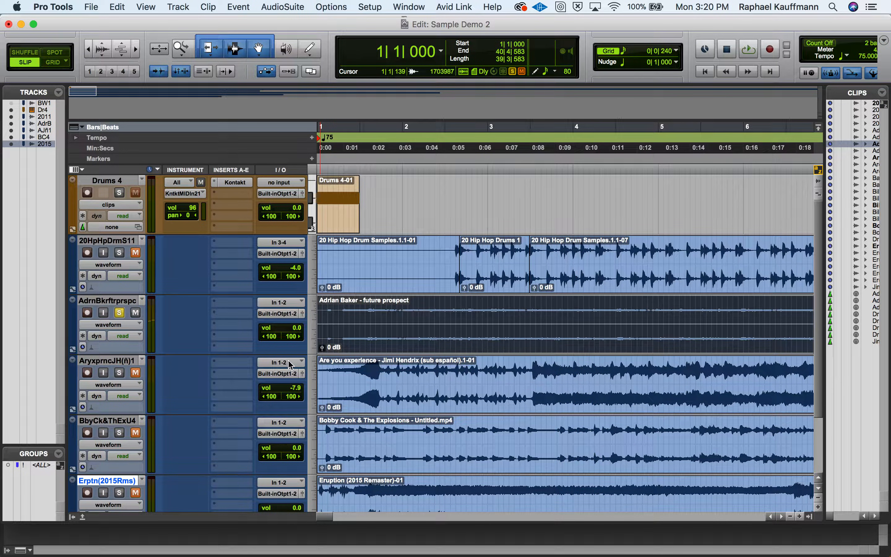
- Split the "future prospect" clip where its first phrase begins, at 1|2|225
left_click_drag(341, 312, 535, 331)
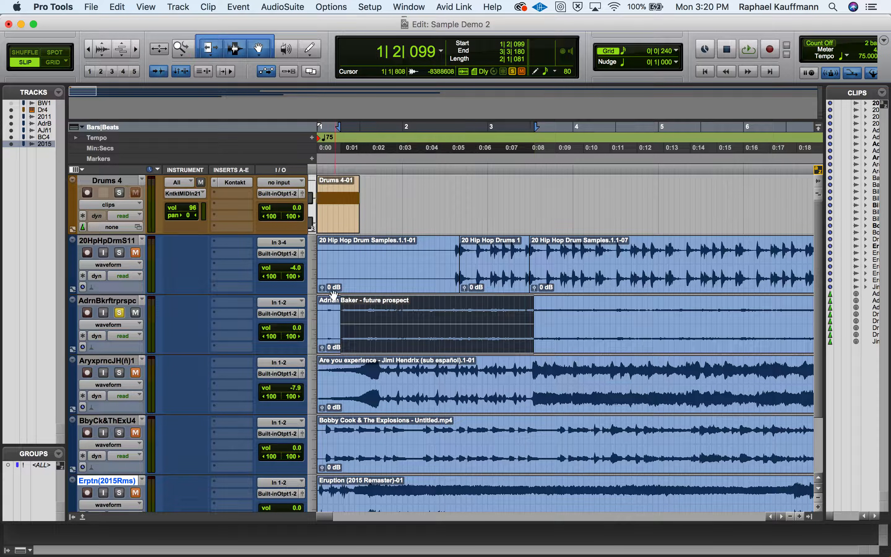
left_click(343, 313)
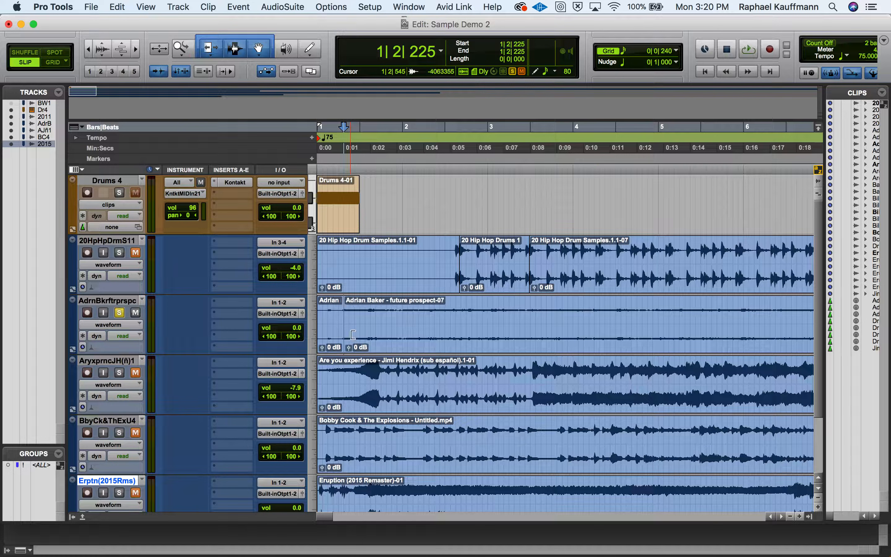
key("b")
- Audition the first phrase to find its end and split the "future prospect" clip at 2|4|119
key("space")
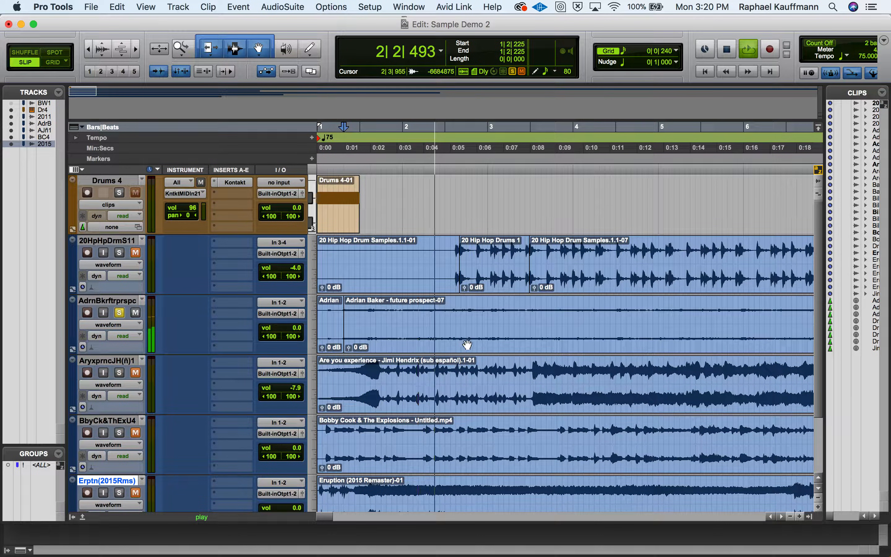
key("space")
left_click(477, 317)
key("Tab")
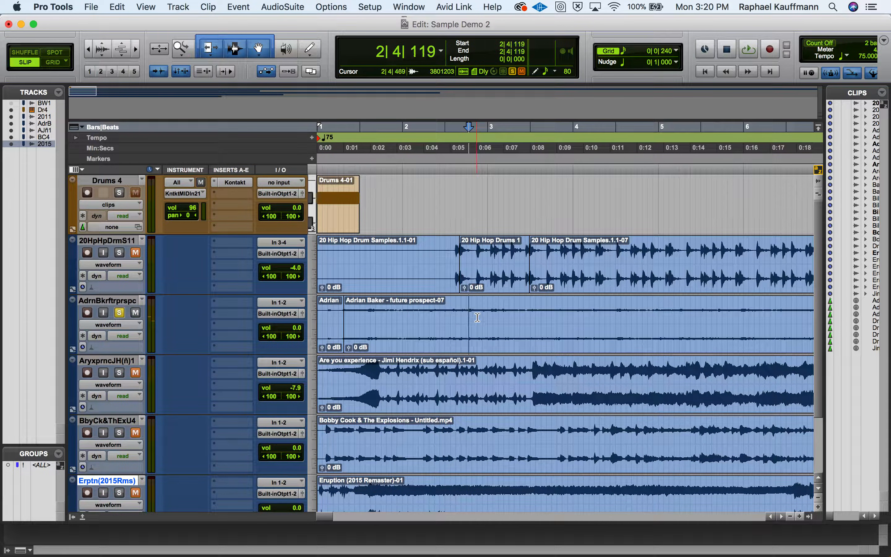
key("space")
key("space")
key("super+e")
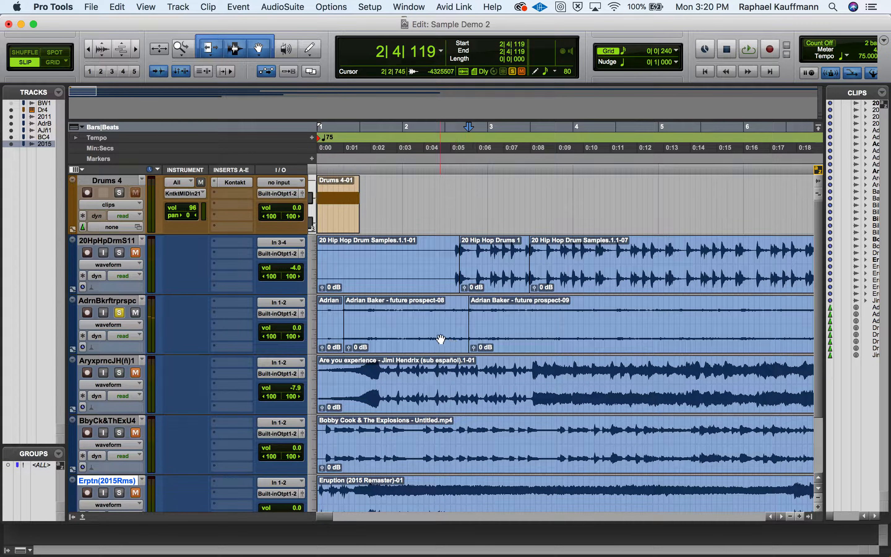
- Play back the section cut between 1|2|225 and 2|4|119 to check the loop
left_click(441, 339)
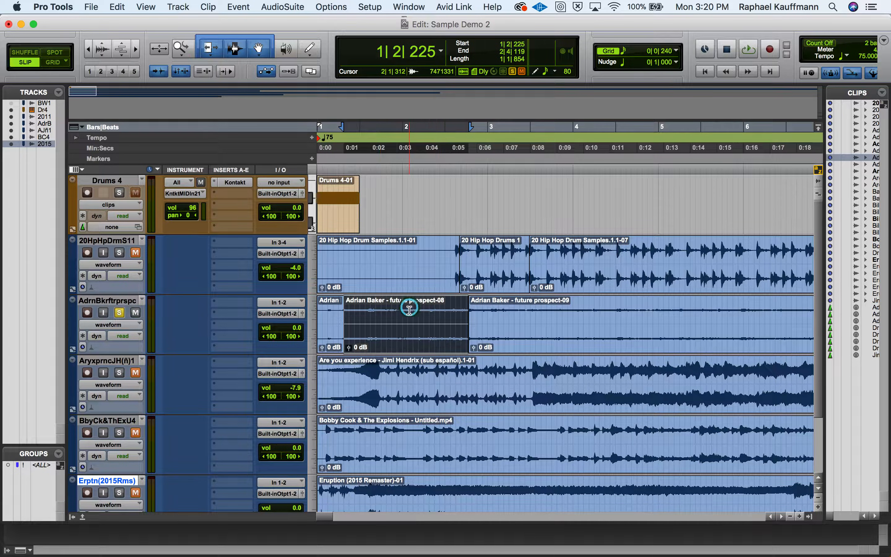
key("space")
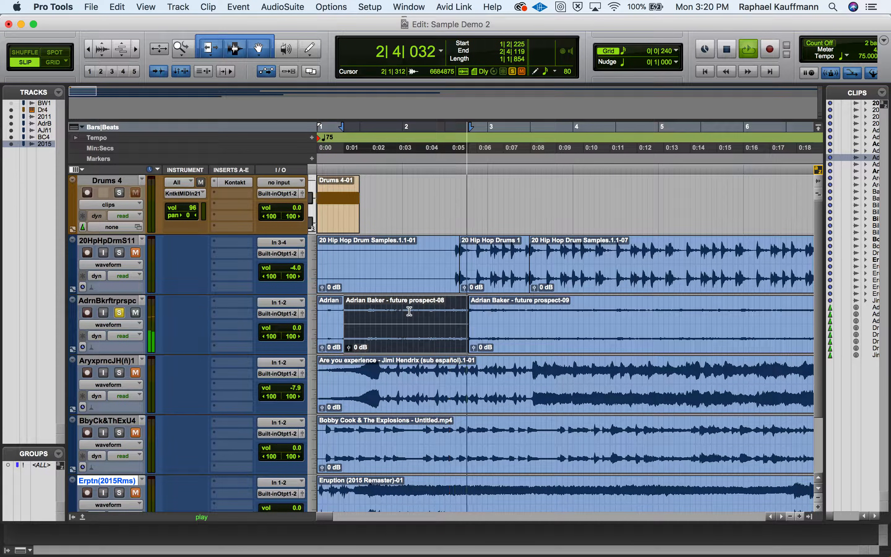
key("space")
- Audition the remaining "future prospect" audio and split it at the end of the second phrase, at 4|1|931
left_click(531, 349)
key("space")
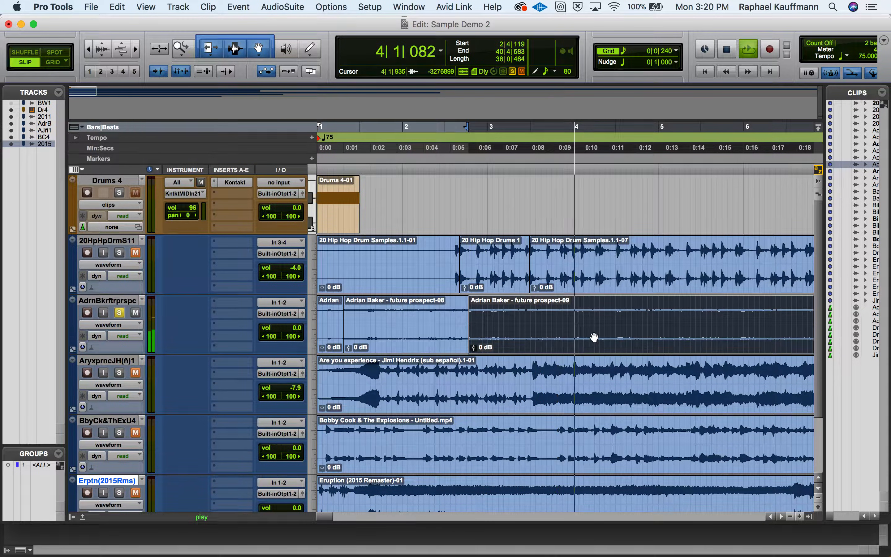
key("space")
left_click(593, 323)
key("super+e")
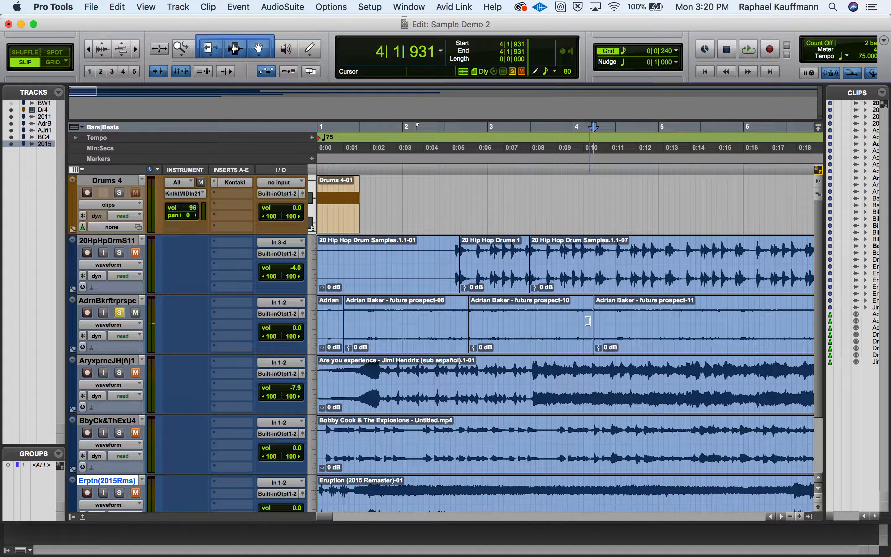
- Delete the leftover pieces before the first and after the second cut section on the "future prospect" track
left_click(613, 342)
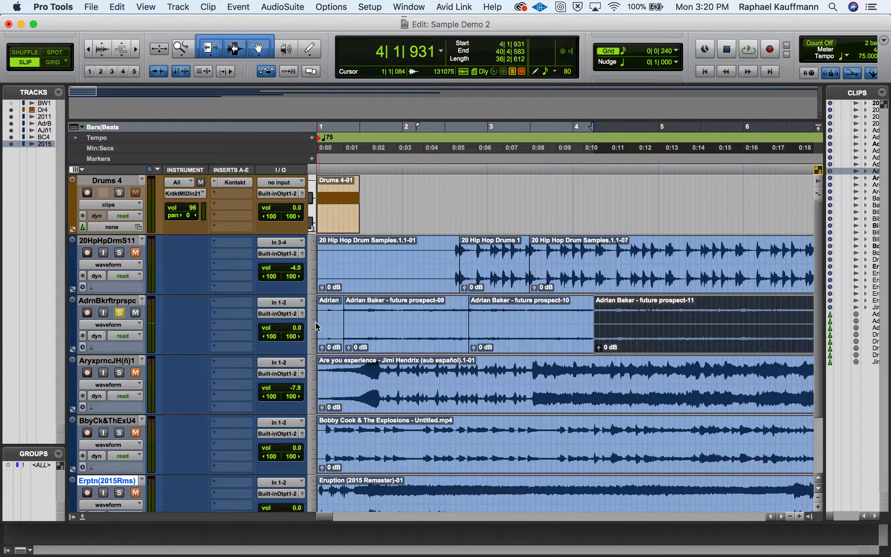
left_click(329, 340)
key("Delete")
left_click(699, 339)
key("Delete")
- Move the first cut section to the session start at 1|1|000 and rename it Adrian 1
left_click_drag(418, 339, 370, 338)
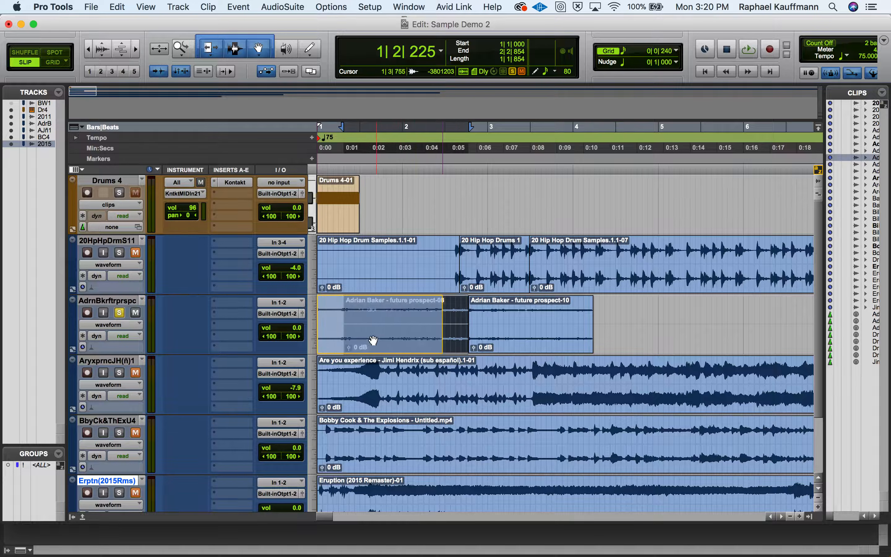
double_click(367, 333)
type("Ad")
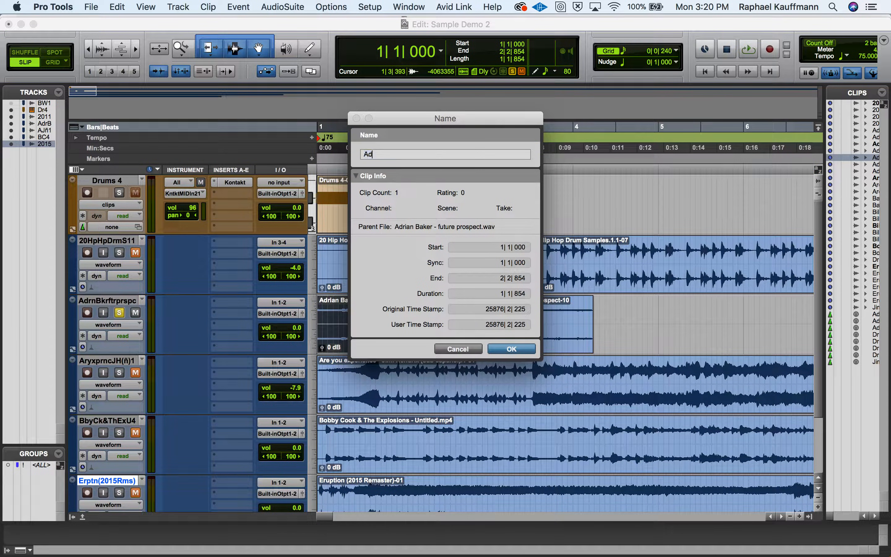
type("ra")
key("BackSpace")
left_click(512, 350)
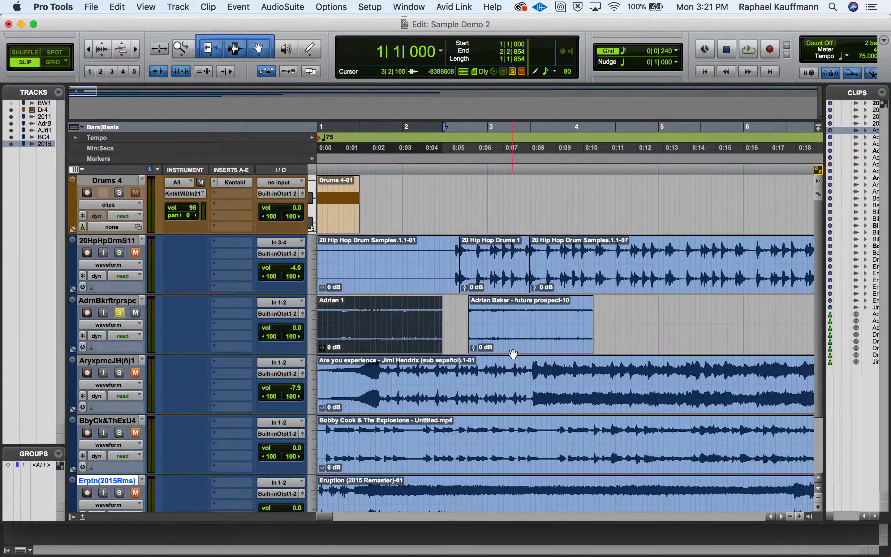
- Rename the second cut section as Adrian 2
double_click(508, 346)
type("Adrian 2")
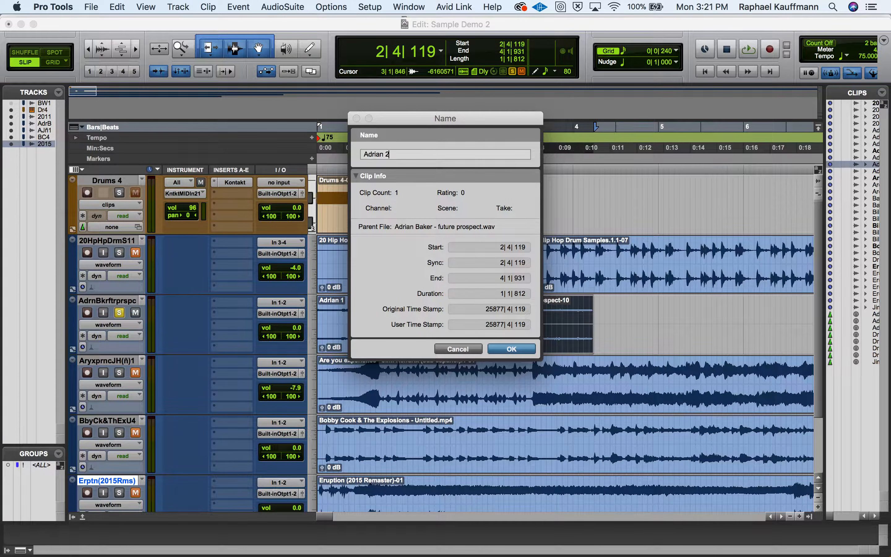
key("Return")
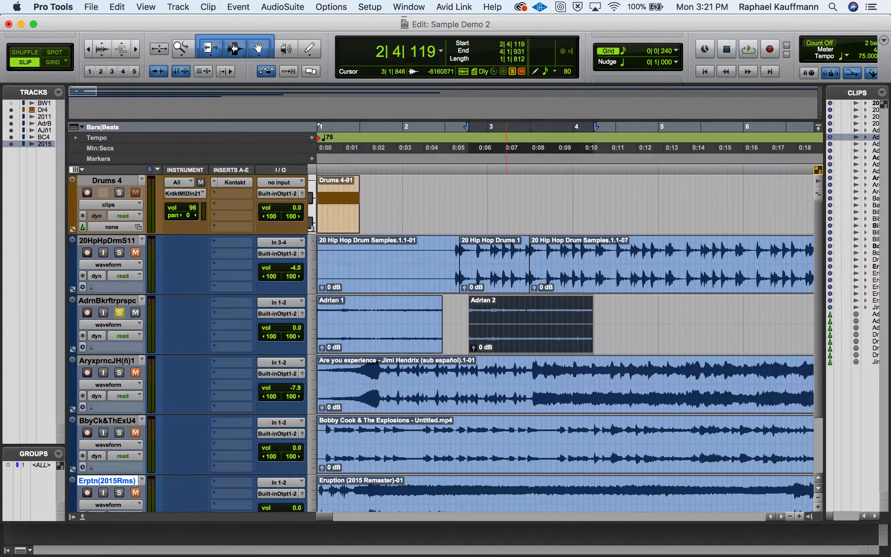
- Export the Adrian 1 and Adrian 2 clips as interleaved 24-bit, 44.1 kHz WAV files to the Samples folder
left_click(360, 342)
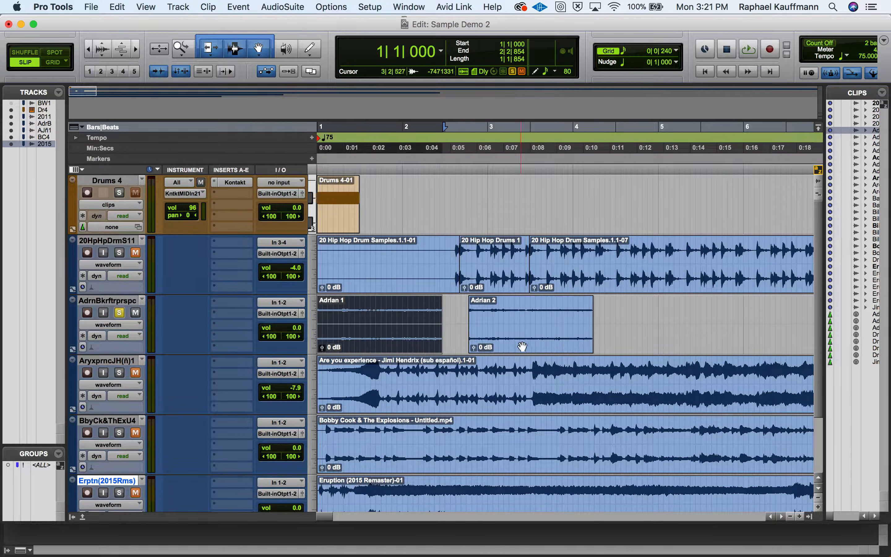
left_click(519, 343, "shift")
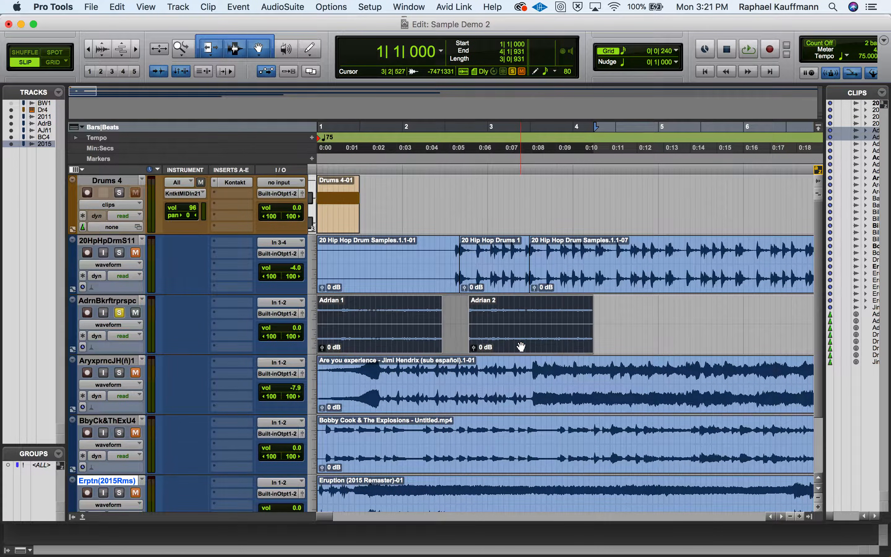
left_click(883, 93)
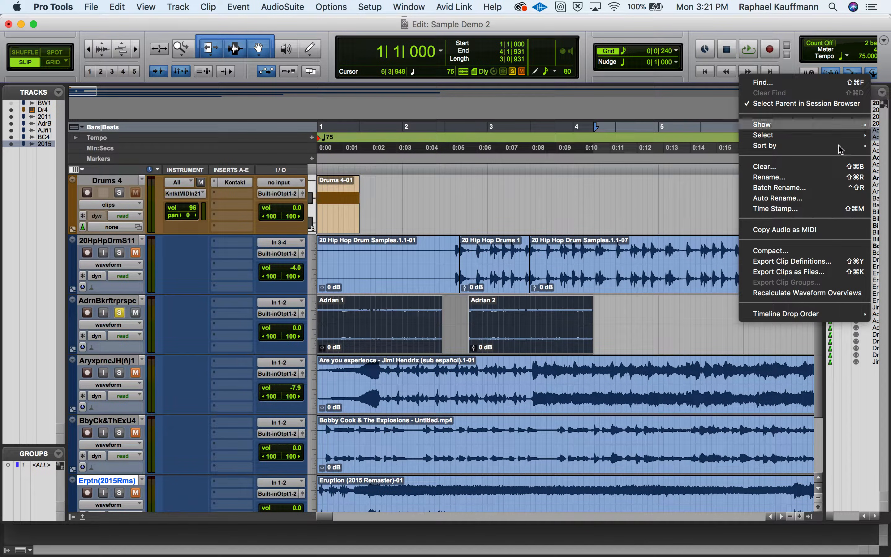
left_click(805, 272)
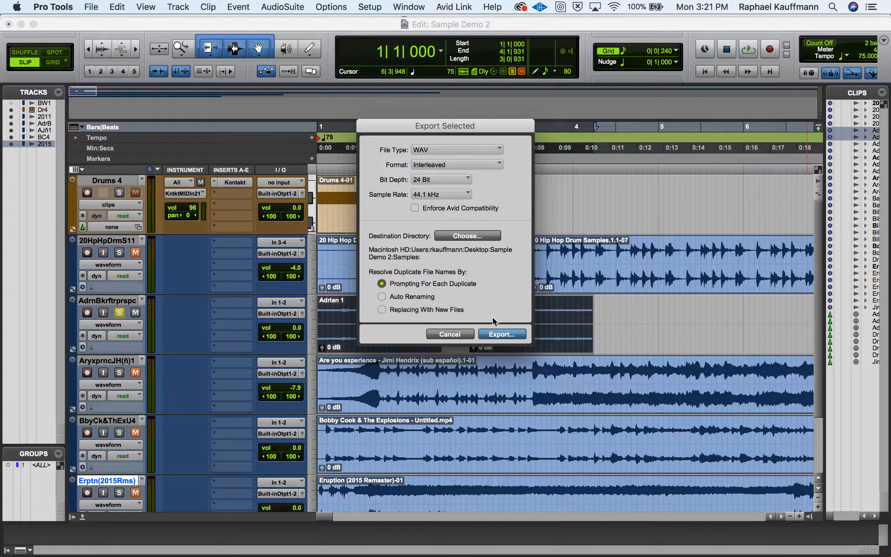
left_click(501, 335)
- Unsolo the "future prospect" track, solo the Bobby Cook & The Explosions track and play its clip
left_click(120, 315)
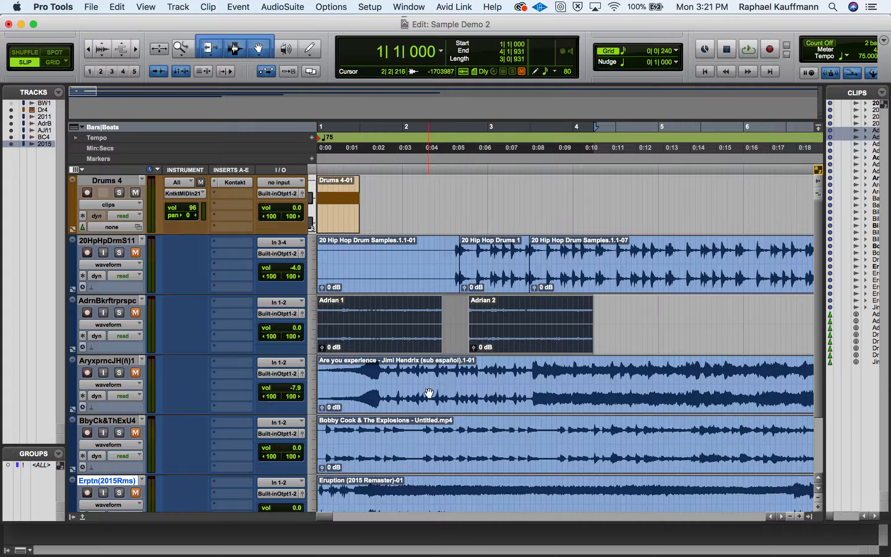
scroll(429, 393, "down", 2)
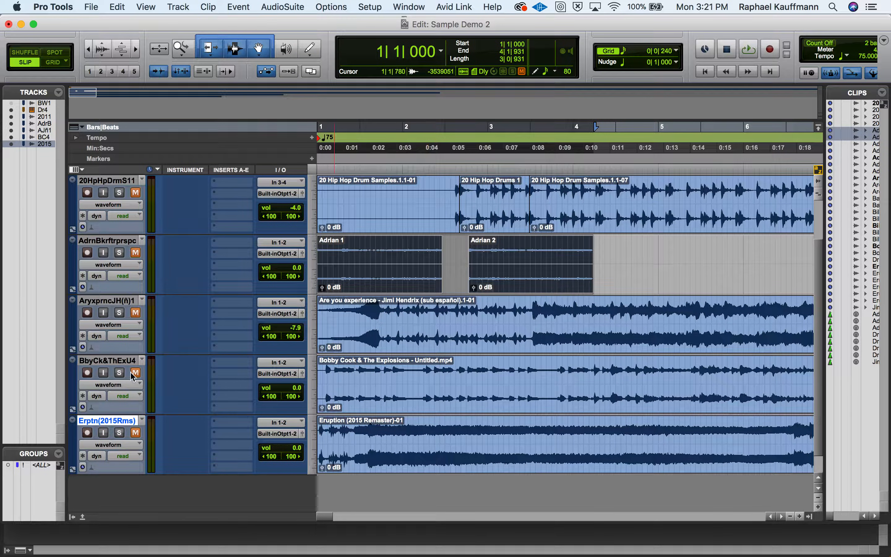
left_click(120, 373)
left_click(379, 405)
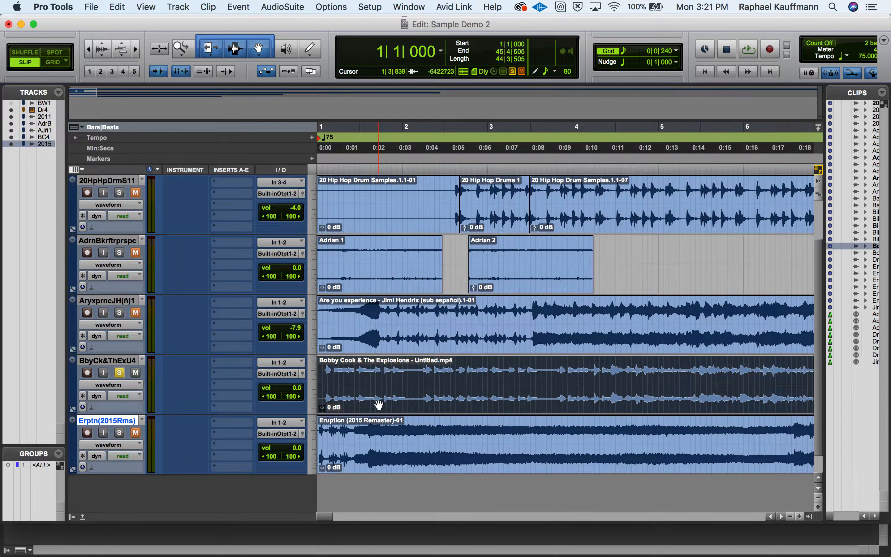
key("super+bracketleft")
key("space")
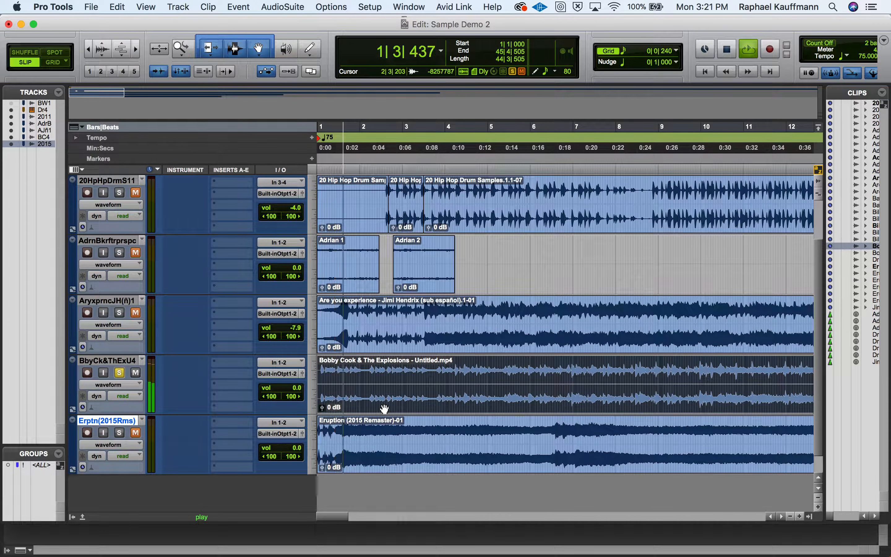
- Split the Bobby Cook & The Explosions clip at its first transient, at 1|1|434
key("Tab")
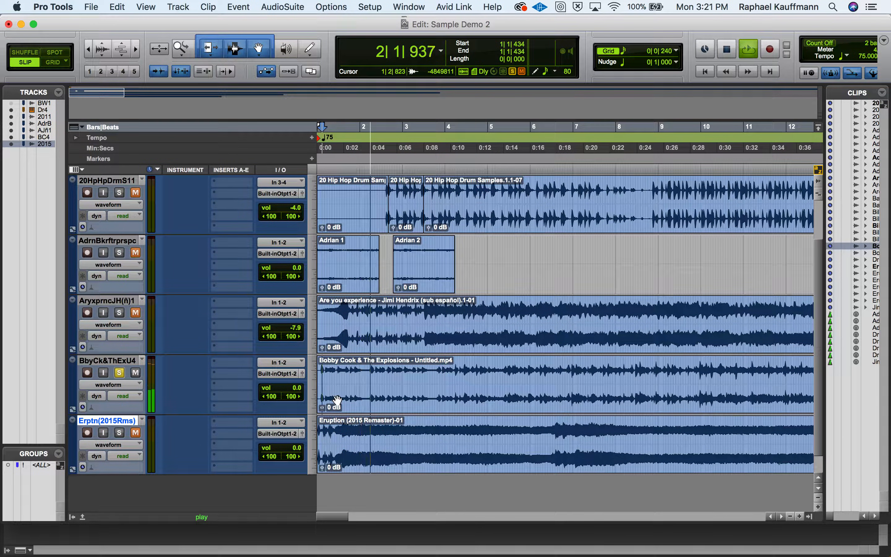
key("t")
key("t")
key("space")
key("Return")
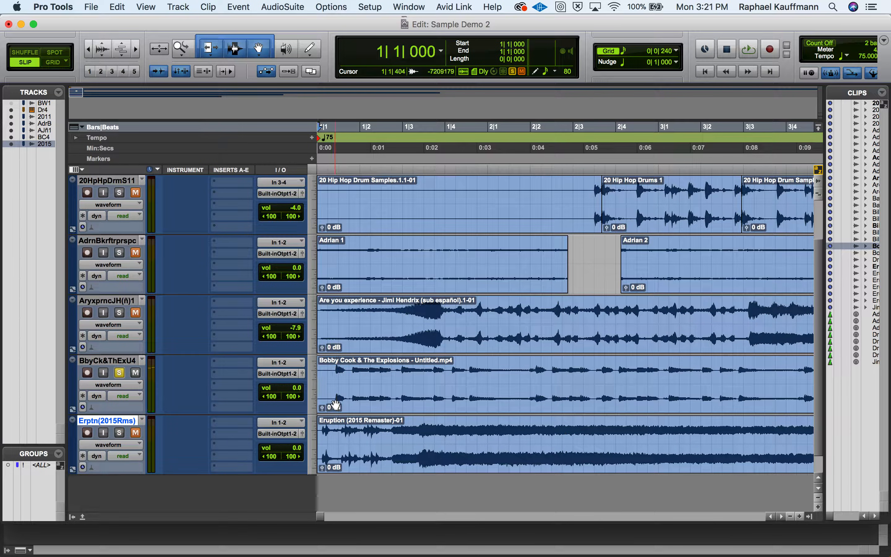
key("Tab")
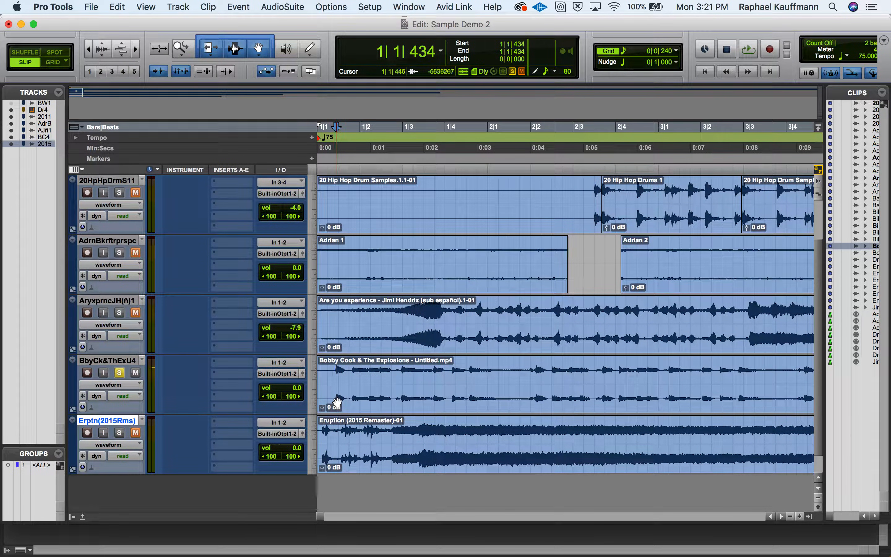
key("b")
- Audition the remaining Bobby Cook & The Explosions clip and split it at the end of the phrase, at 2|3|673
left_click(377, 407)
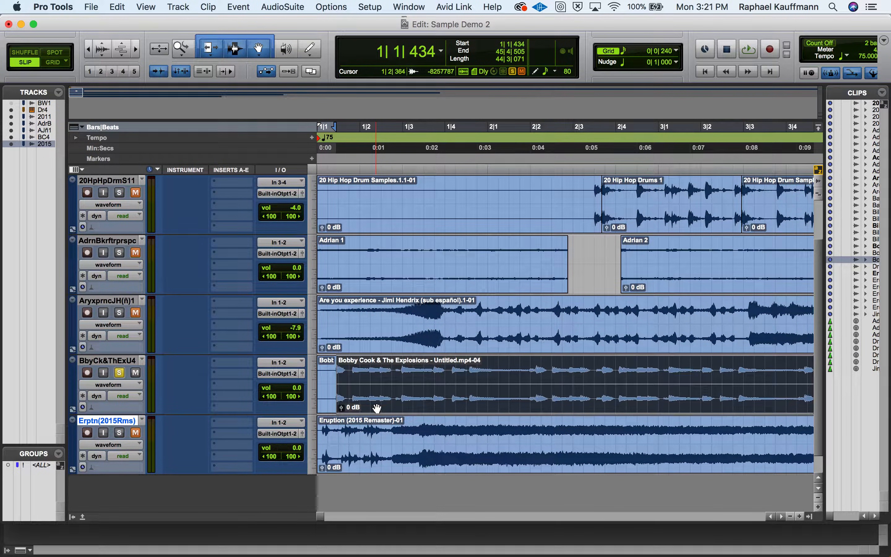
key("space")
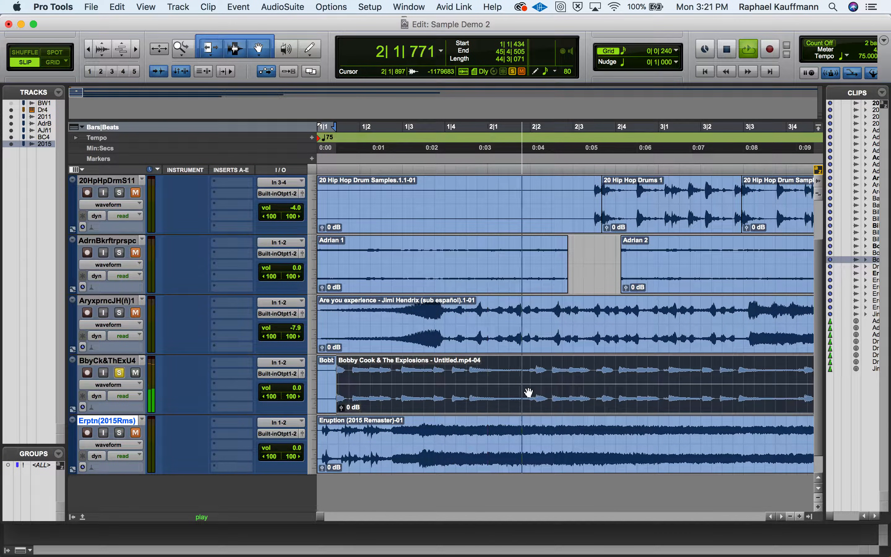
key("space")
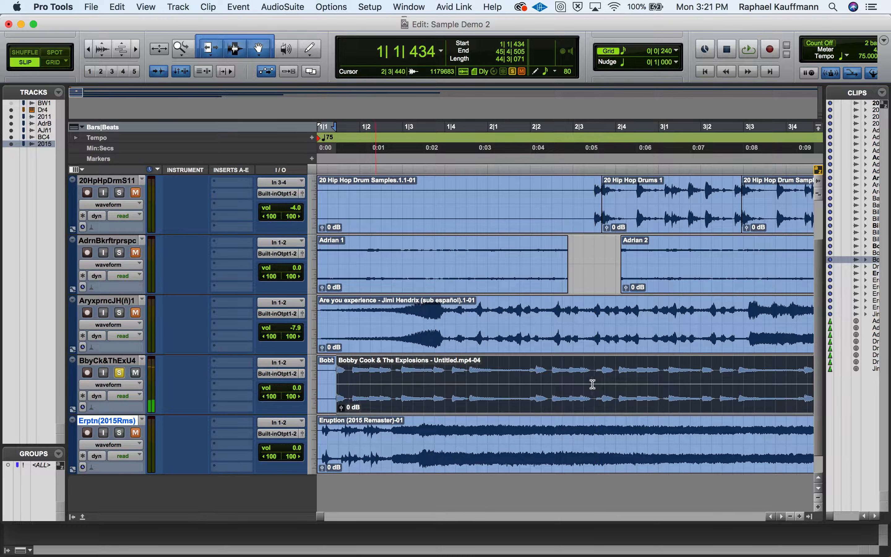
left_click(592, 385)
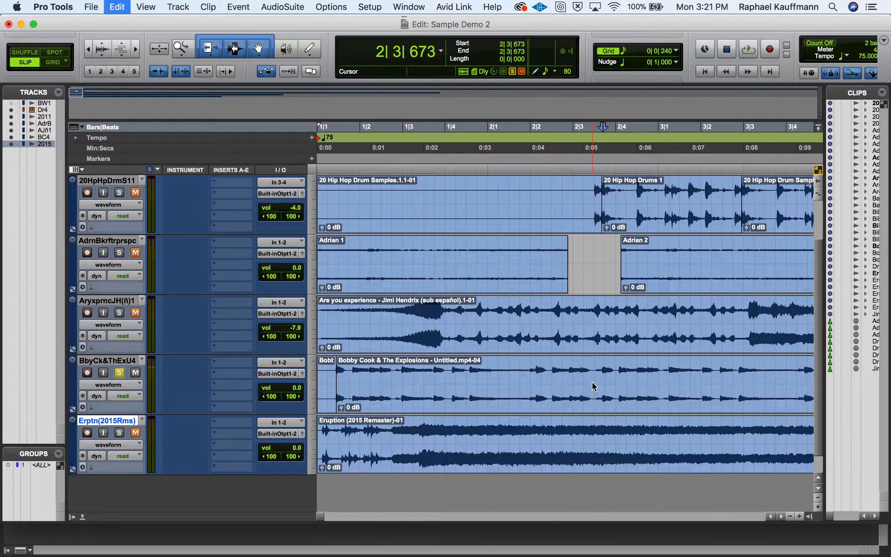
key("super+e")
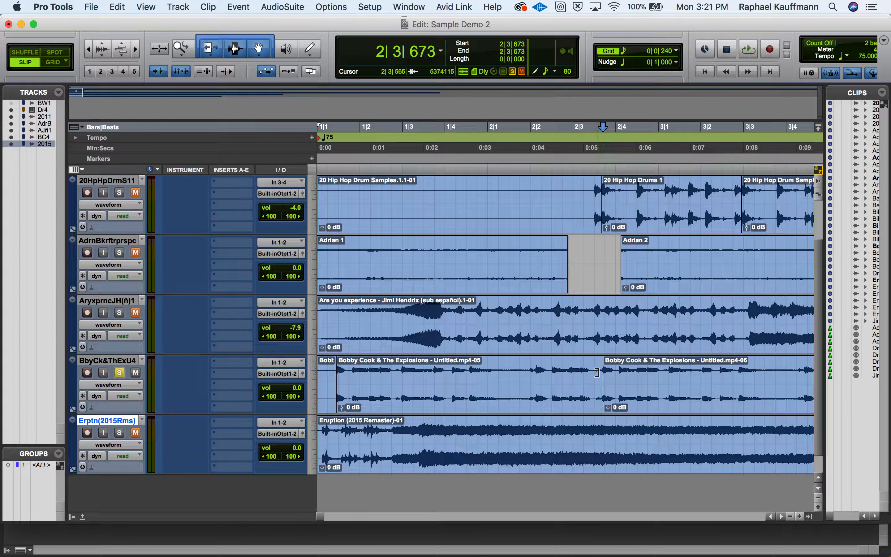
- Audition the Bobby Cook & The Explosions clip between the two splits and export it as an interleaved 24-bit, 44.1 kHz WAV to the Samples folder
left_click(551, 405)
key("space")
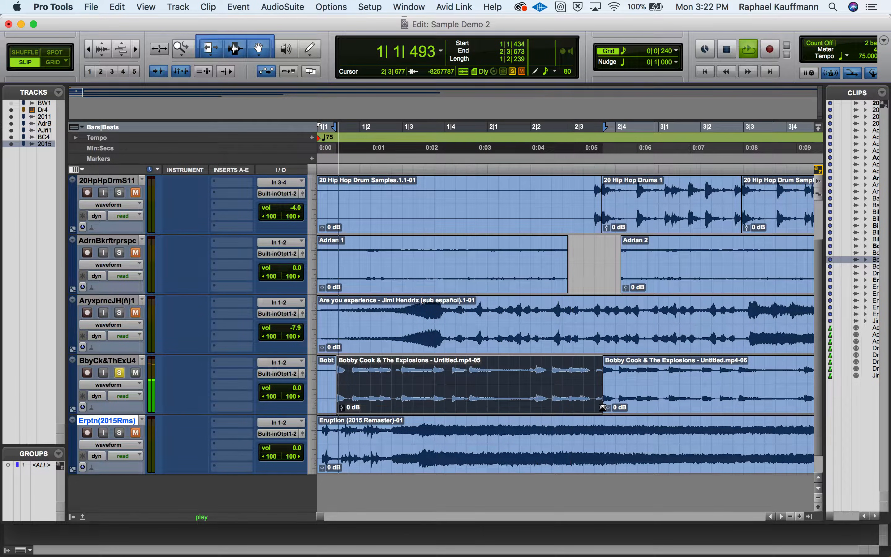
key("space")
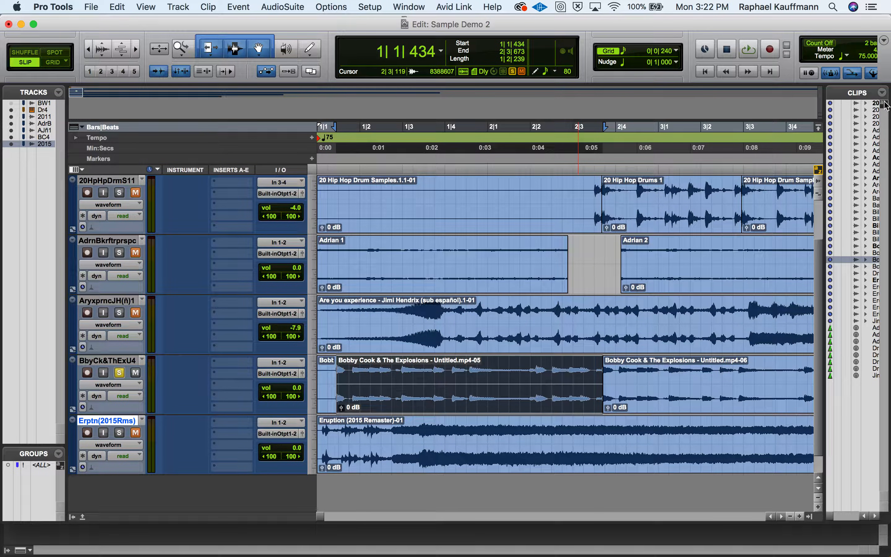
left_click(882, 92)
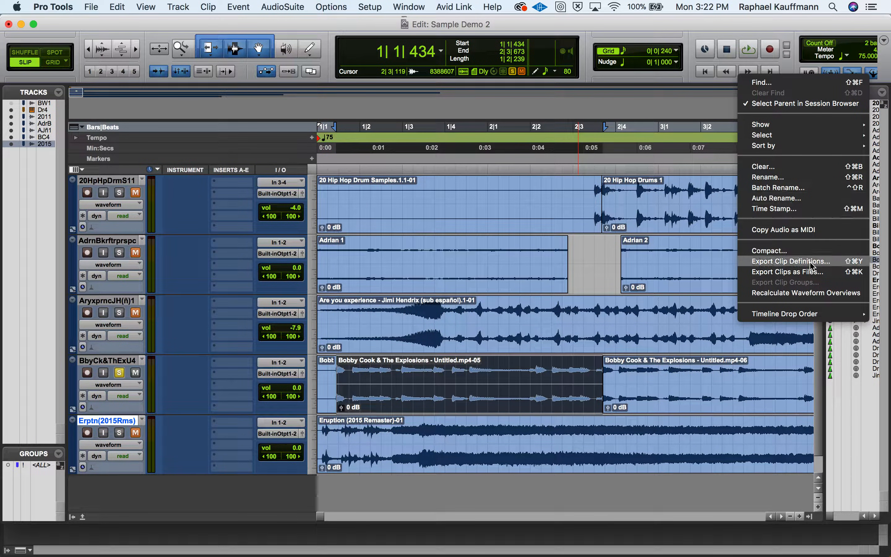
left_click(811, 273)
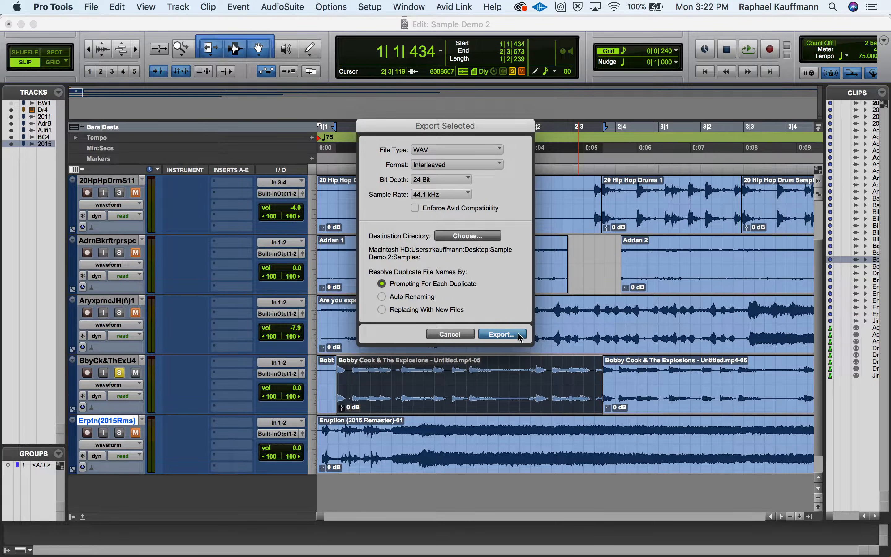
left_click(502, 334)
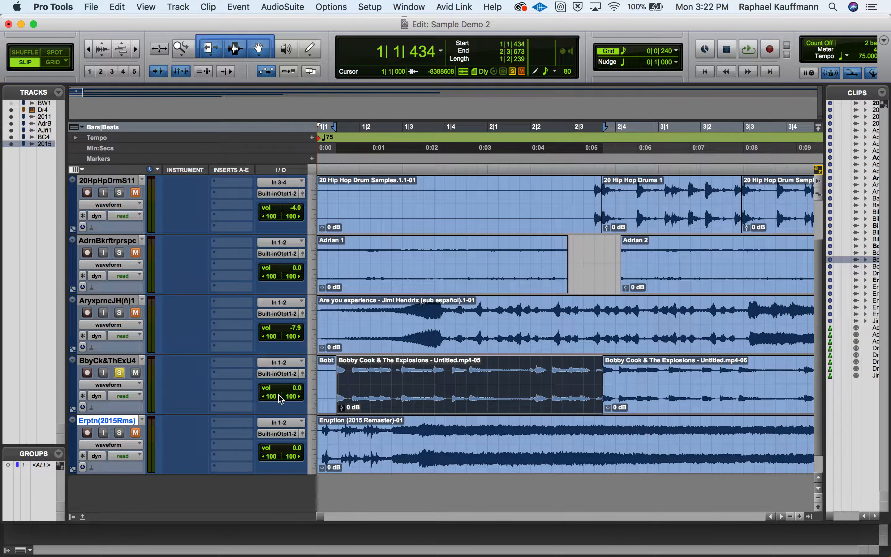
- Unsolo the Bobby Cook & The Explosions track and solo the Eruption track
left_click(122, 375)
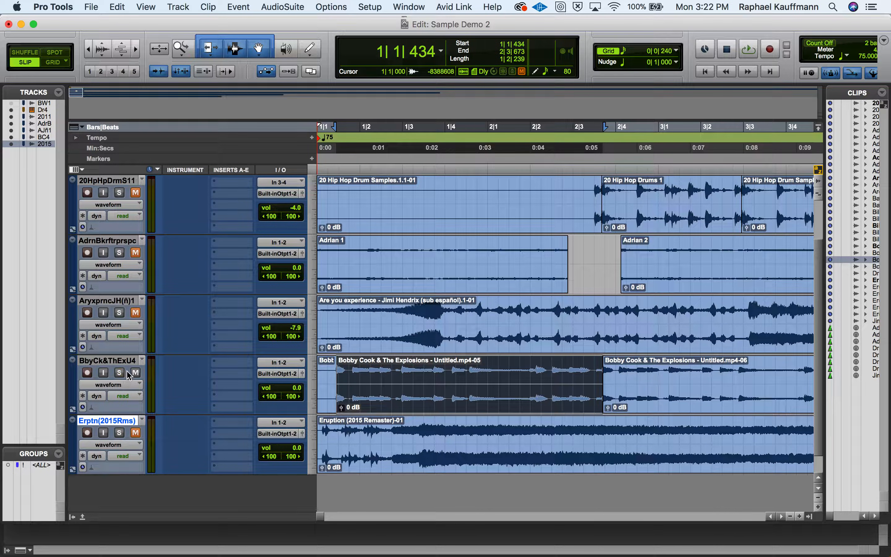
left_click(136, 433)
left_click(121, 433)
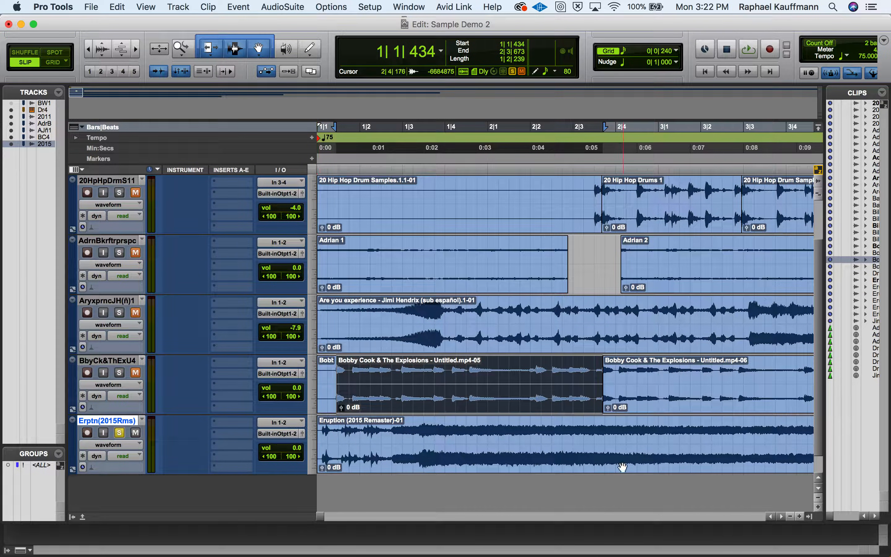
- Locate the Eruption (2015 Remaster)-03 clip starting at 12|4|480 and audition it
scroll(622, 467, "right", 20)
scroll(639, 467, "right", 3)
scroll(639, 468, "down", 1)
key("r")
key("r")
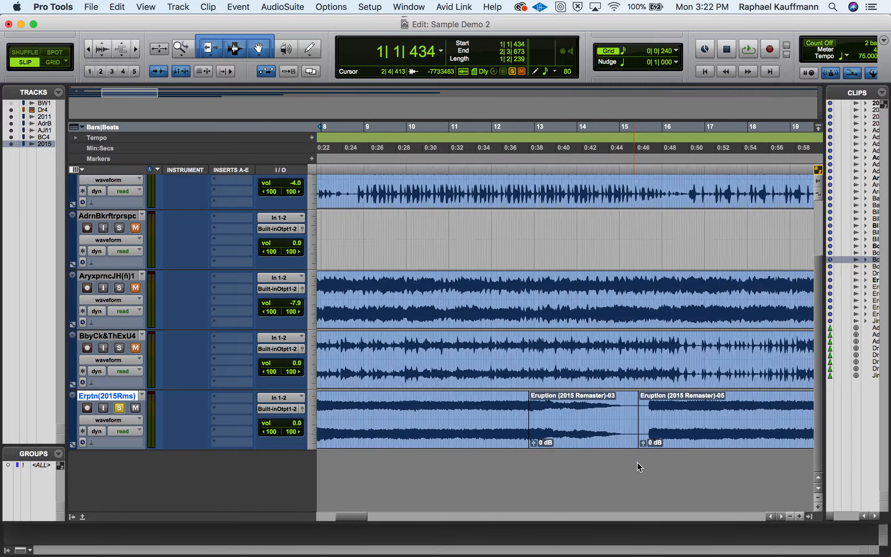
left_click(592, 444)
key("space")
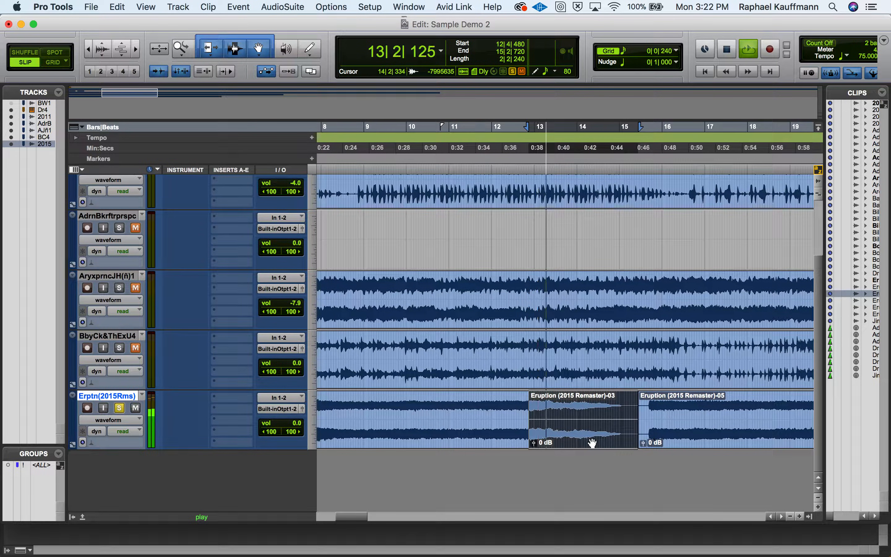
key("space")
- Locate the final Eruption clip, starting at 28|3|240, and audition it
scroll(785, 421, "right", 10)
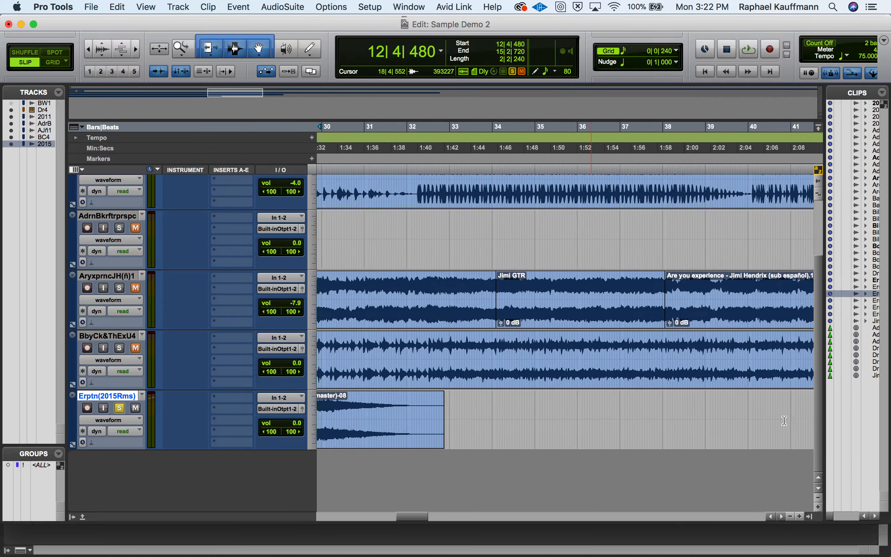
scroll(784, 420, "left", 3)
left_click(517, 441)
key("space")
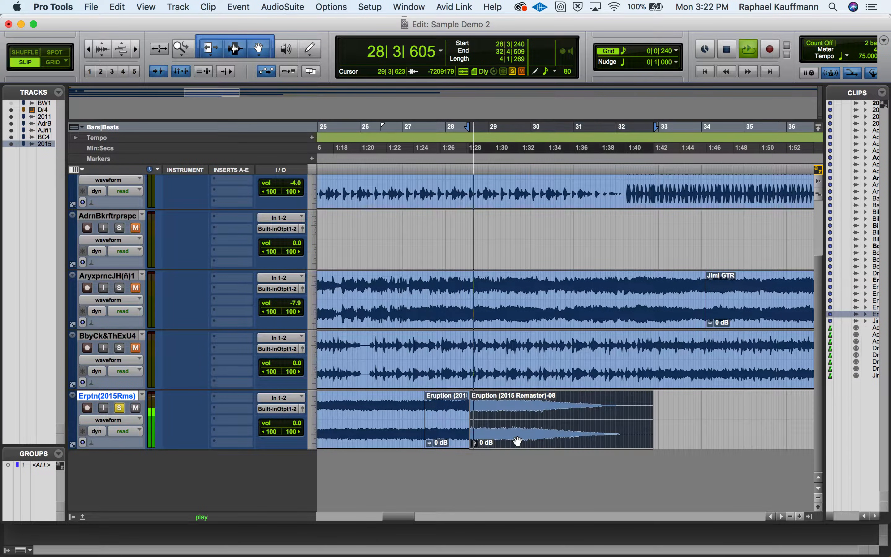
key("space")
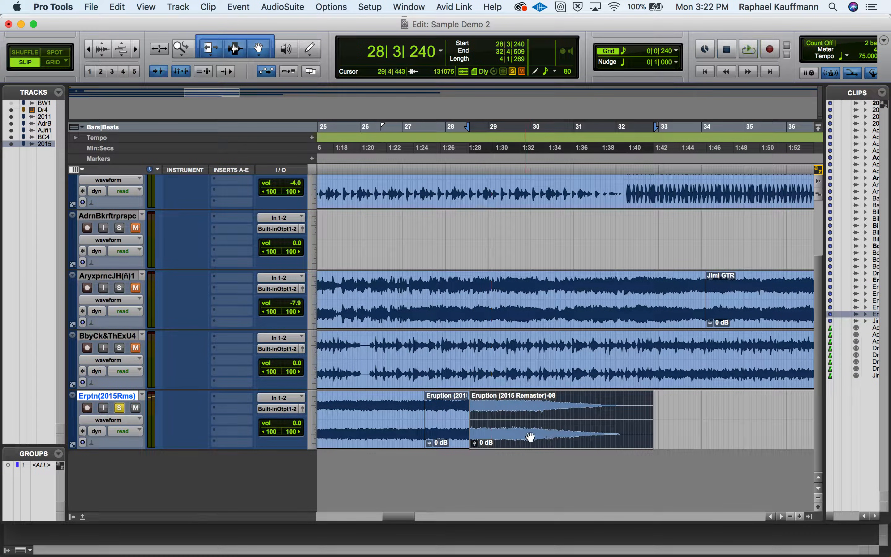
left_click(571, 410)
key("space")
key("space")
- Export the Eruption (2015 Remaster)-08 clip as an interleaved 24-bit, 44.1 kHz WAV file to the Samples folder
left_click(560, 429)
left_click(883, 93)
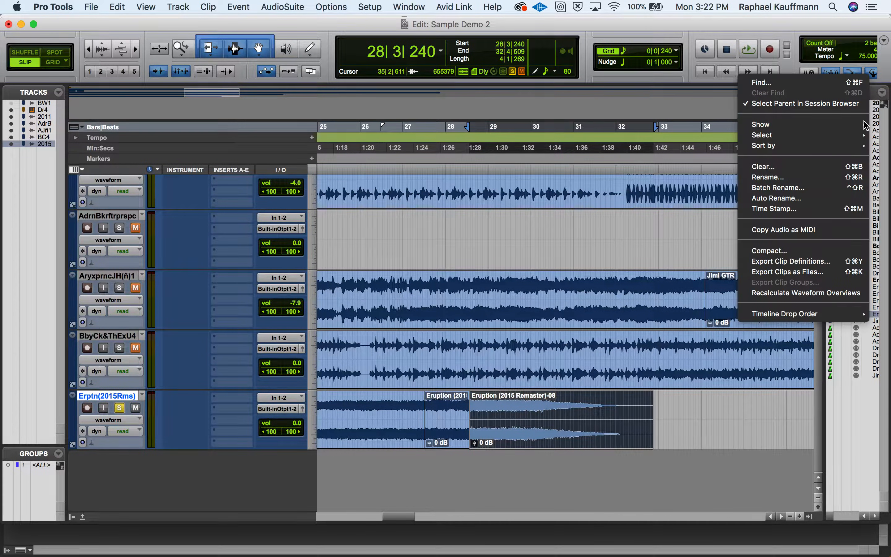
left_click(799, 273)
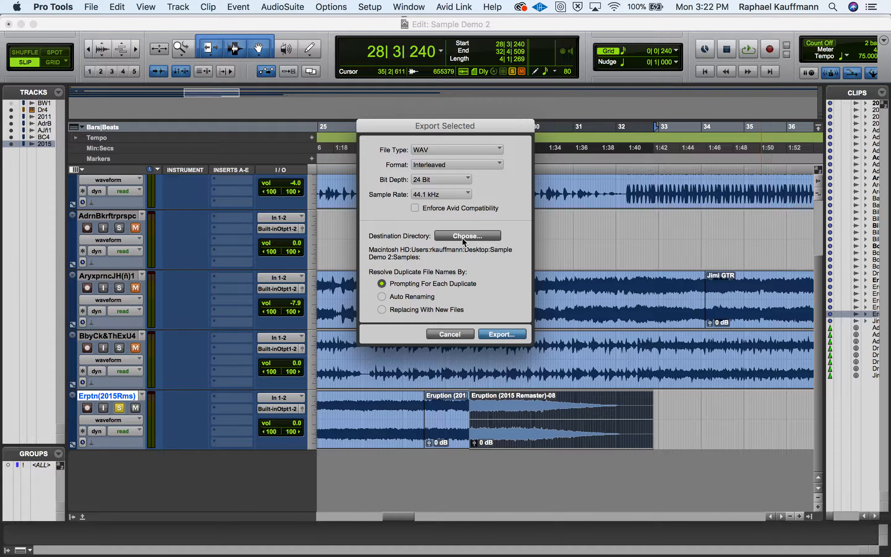
left_click(501, 334)
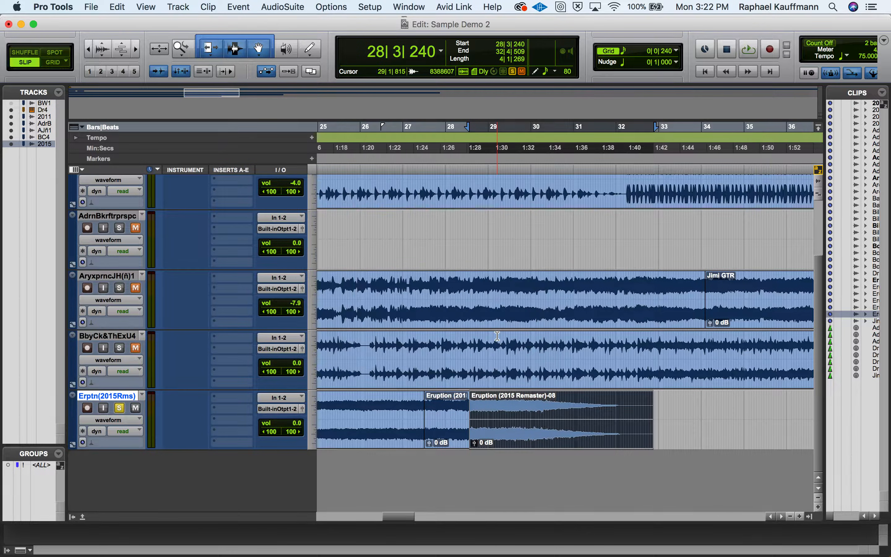
- Unsolo the Eruption track and hide the five song audio tracks, leaving only Drums 4 shown
left_click(119, 408)
scroll(136, 414, "up", 3)
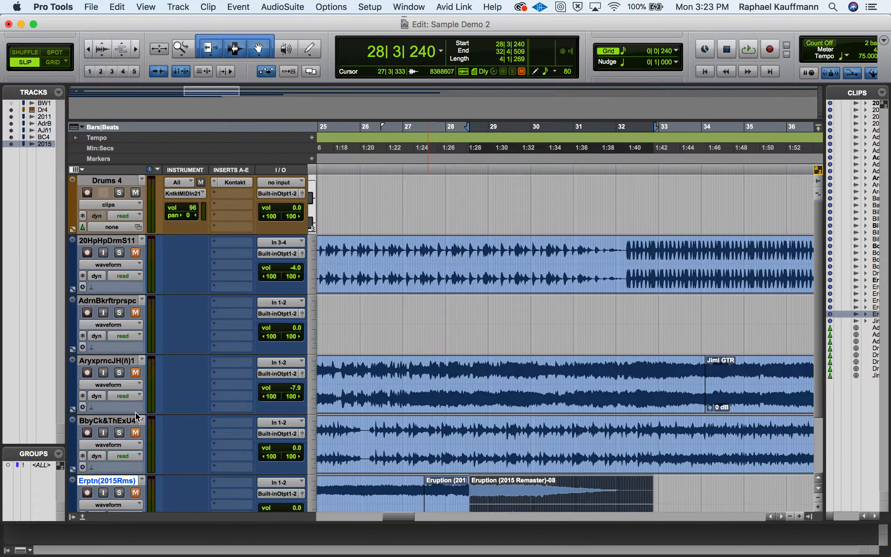
left_click(112, 241, "shift")
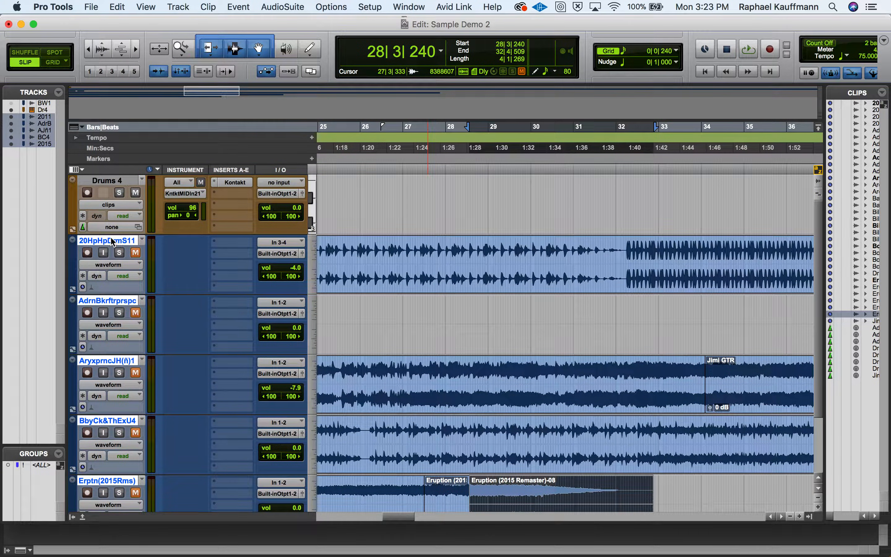
left_click(11, 117)
left_click(11, 123)
left_click(12, 130)
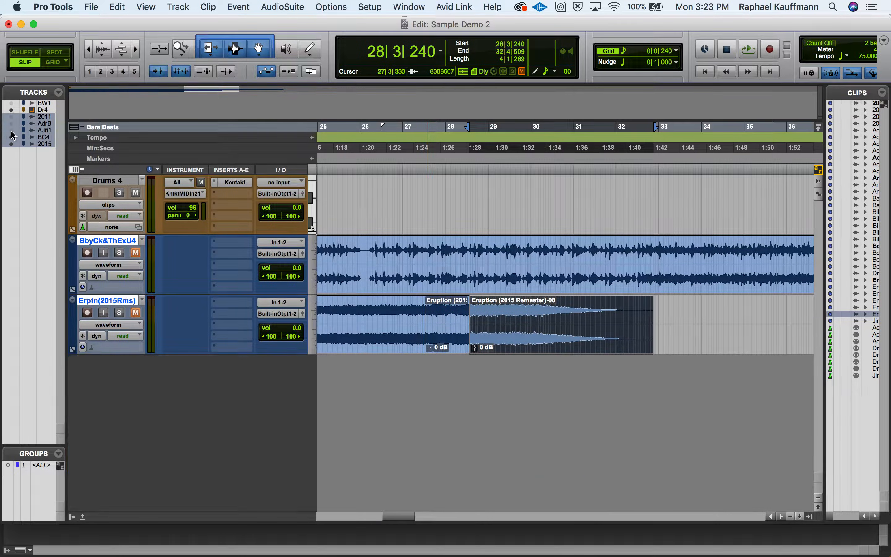
left_click(11, 138)
left_click(11, 143)
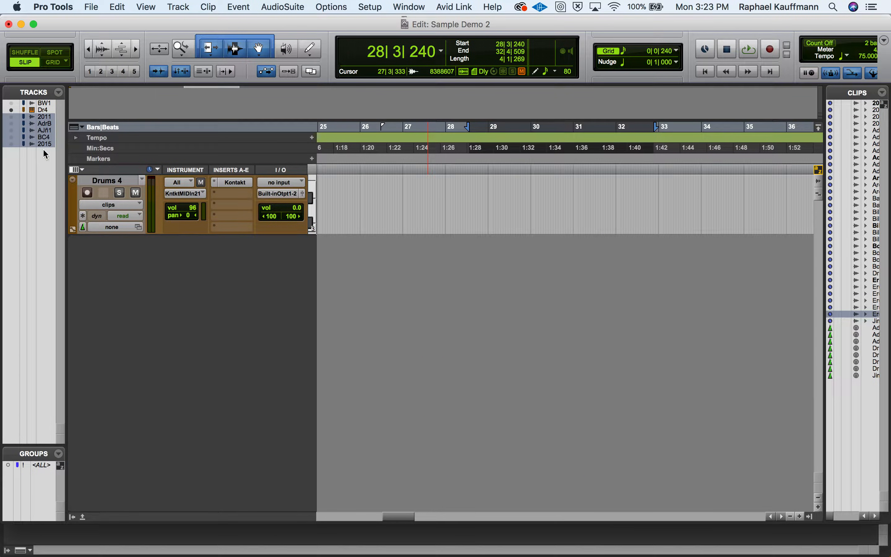
left_click(11, 131)
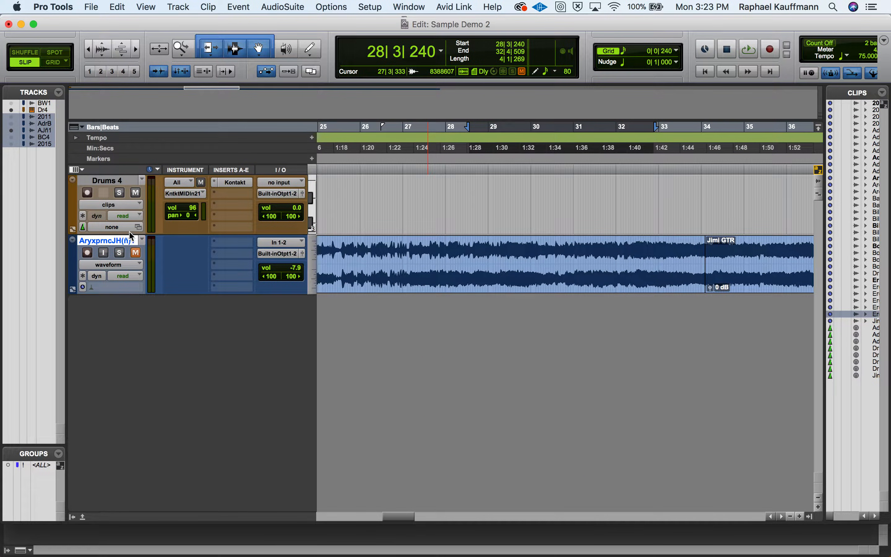
left_click(11, 133)
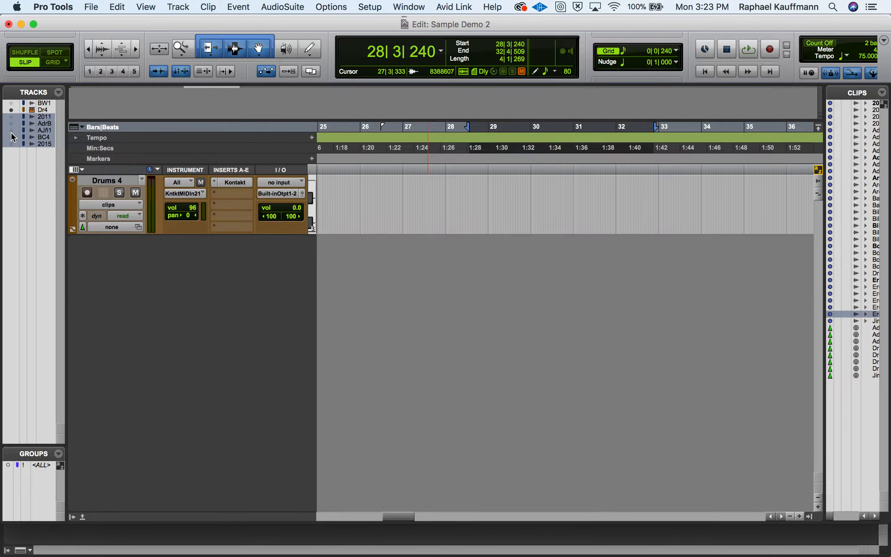
- Return to the start of the session and create four new stereo instrument tracks below Drums 4
scroll(348, 258, "left", 15)
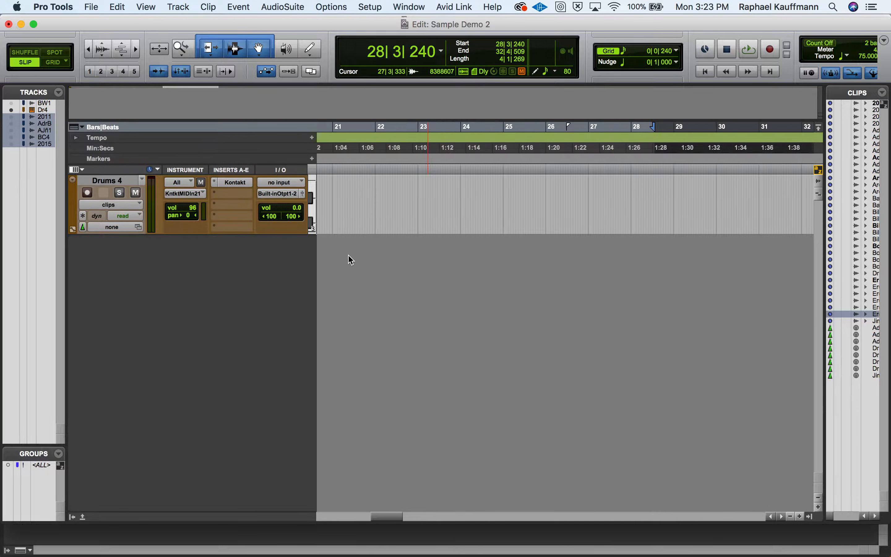
left_click(329, 228)
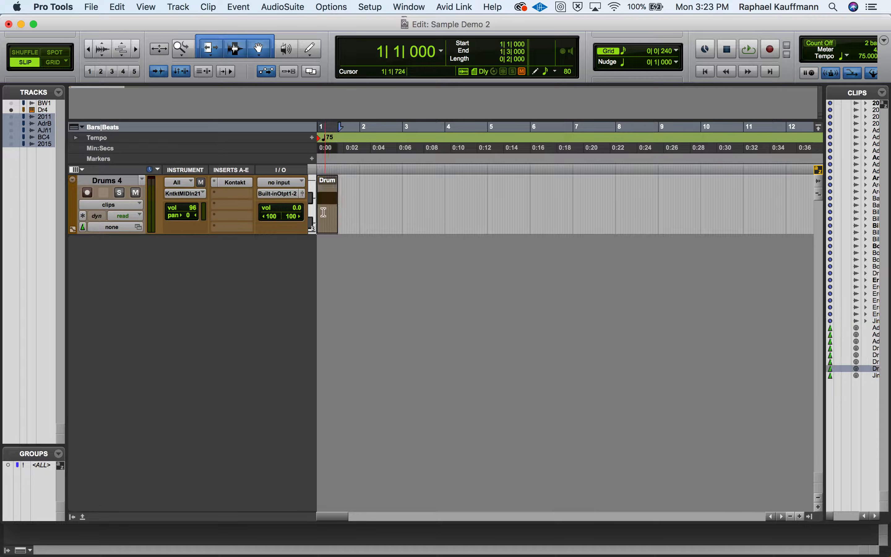
key("super+shift+n")
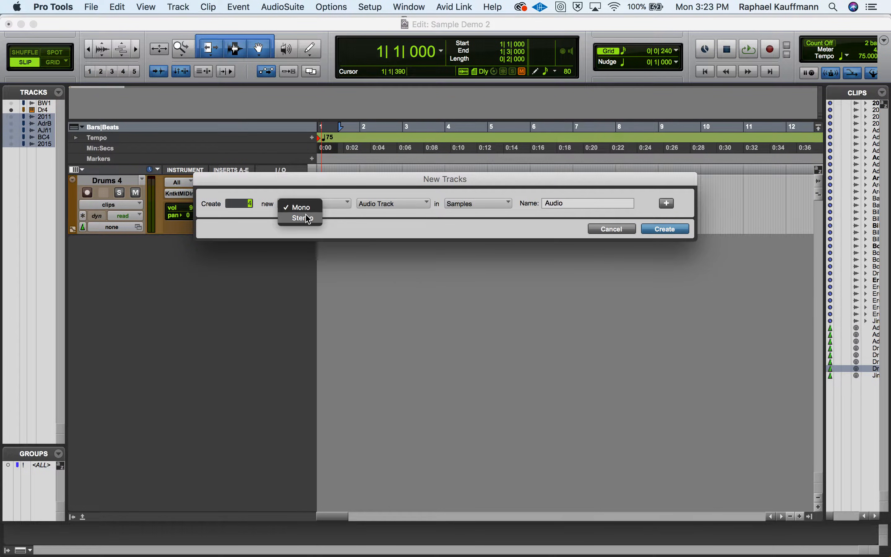
left_click(306, 219)
left_click(390, 203)
left_click(384, 257)
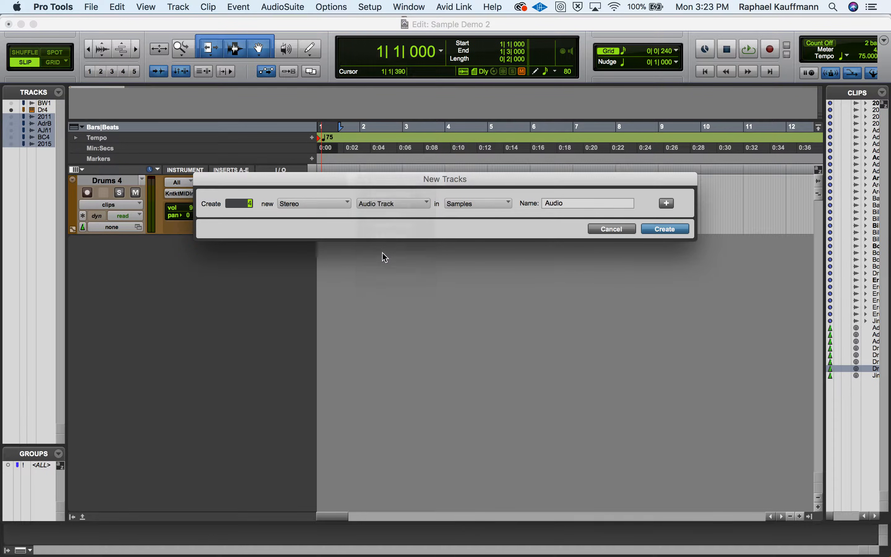
left_click(660, 229)
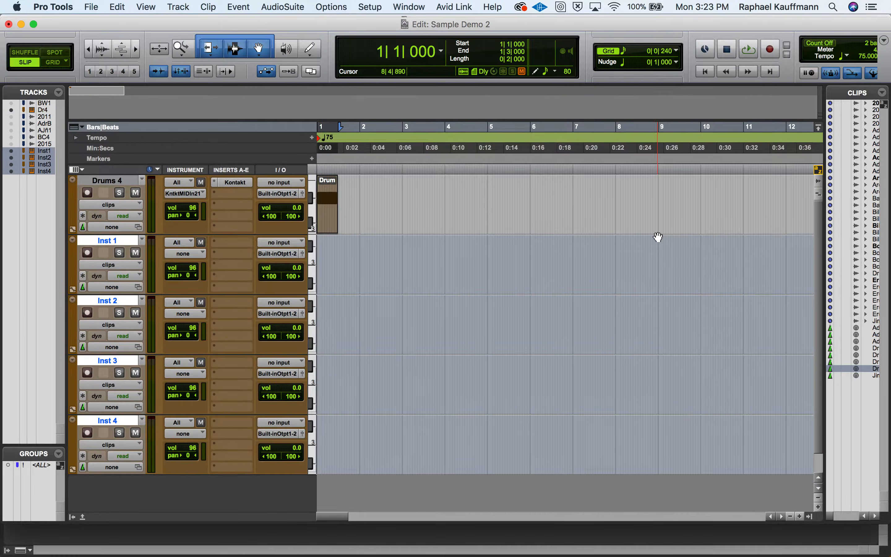
- Rename the Inst 1 track to "Drums 20"
left_click(459, 299)
double_click(95, 238)
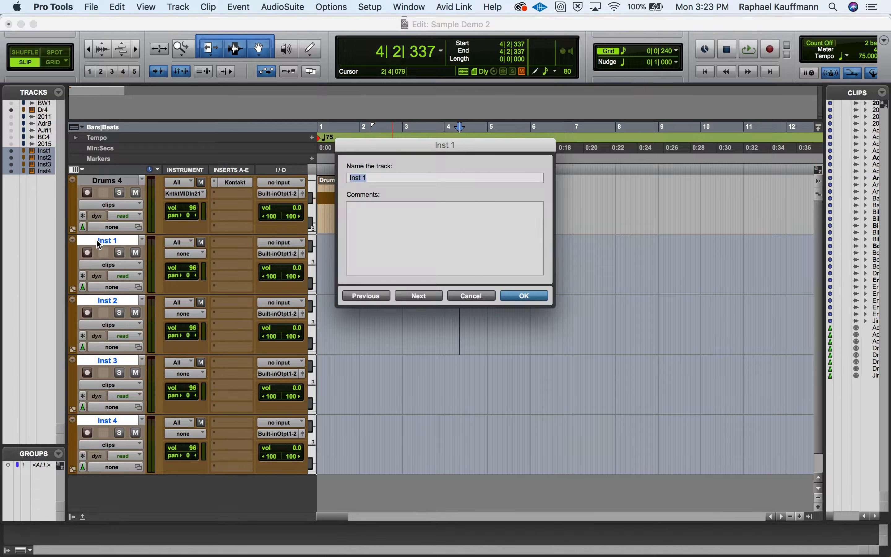
type("Drumsd 20")
left_click(372, 180)
key("BackSpace")
left_click(513, 297)
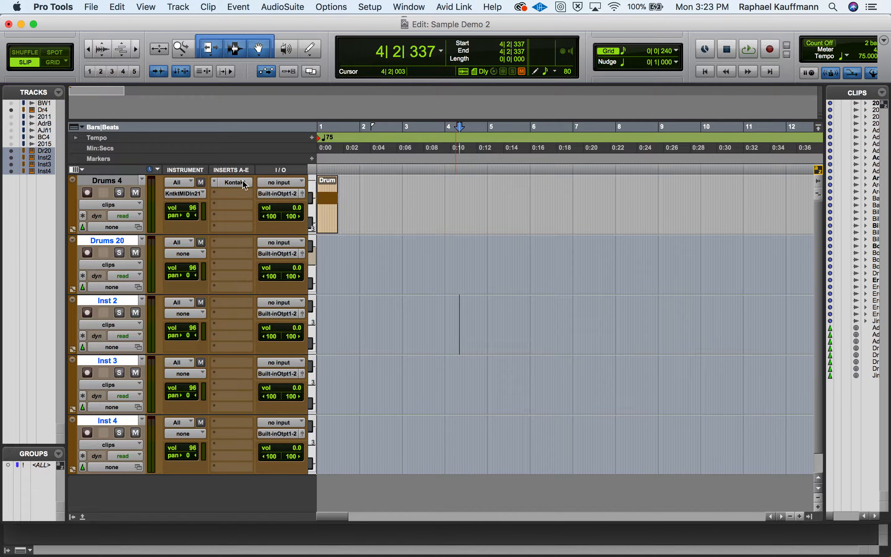
- Open Kontakt on the Drums 4 track, leave the Bill - Drums 4 editor and load Drums 2.wav into the rack as a new instrument
left_click(241, 182)
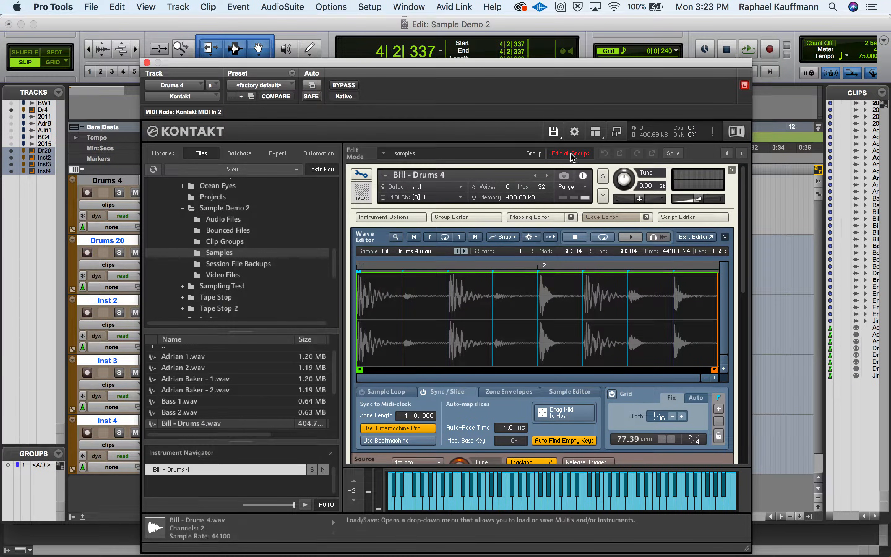
left_click(361, 174)
scroll(228, 408, "down", 5)
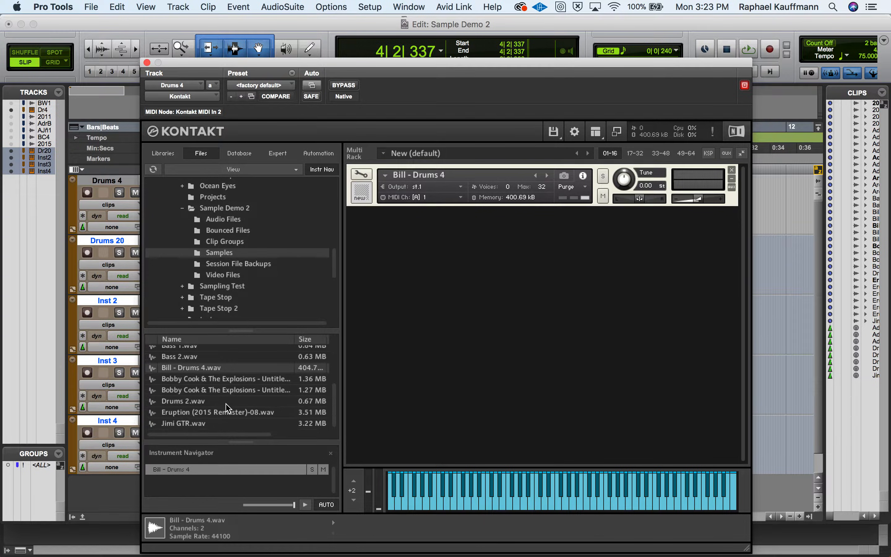
left_click(223, 403)
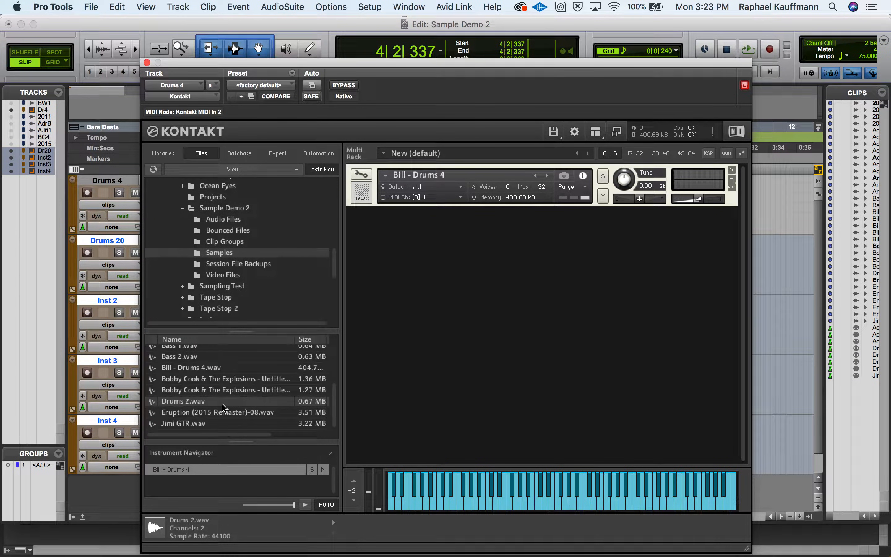
left_click_drag(194, 406, 454, 338)
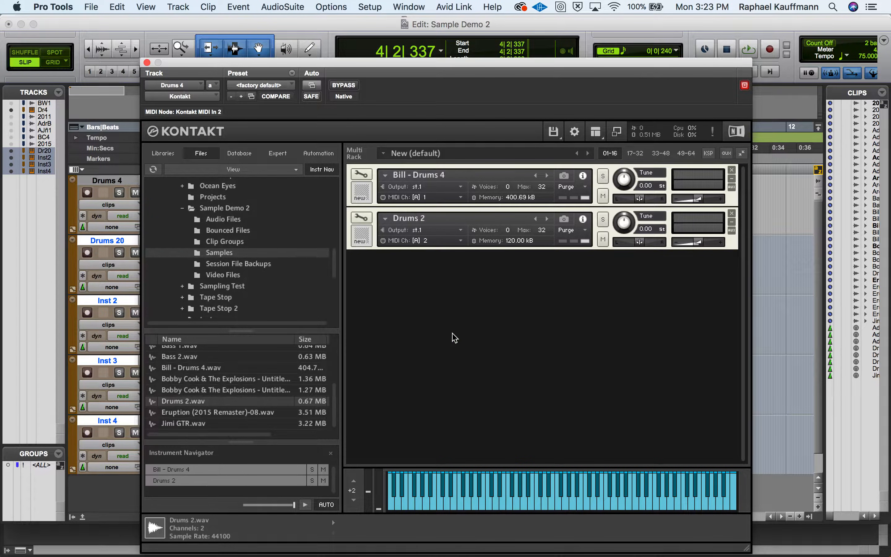
- Load Adrian 1.wav and Adrian 2.wav from the Samples folder into the Kontakt rack as separate instruments
scroll(264, 387, "up", 5)
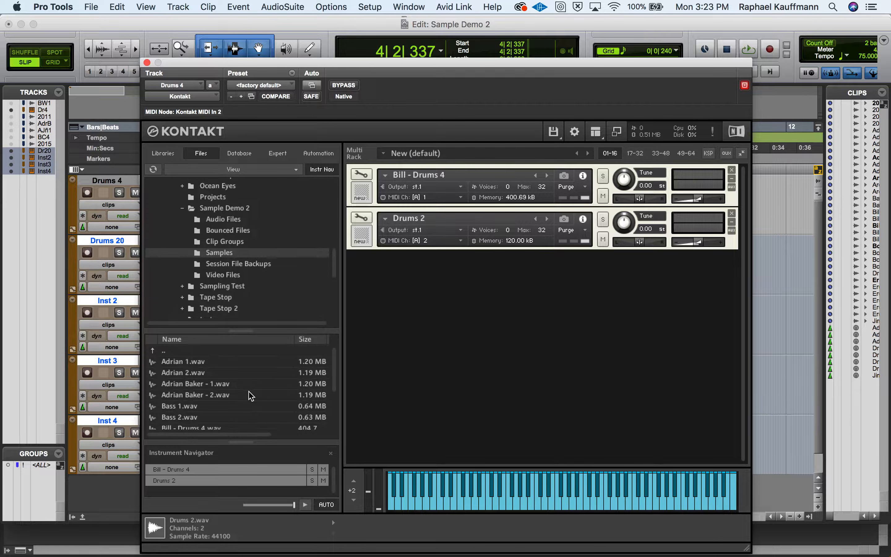
left_click(188, 365)
left_click_drag(188, 365, 498, 324)
left_click_drag(192, 373, 476, 373)
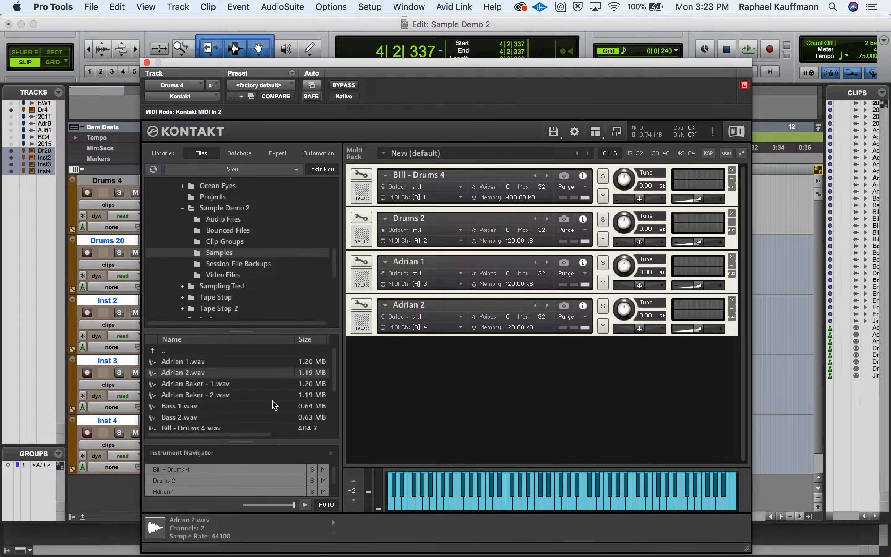
scroll(274, 405, "down", 3)
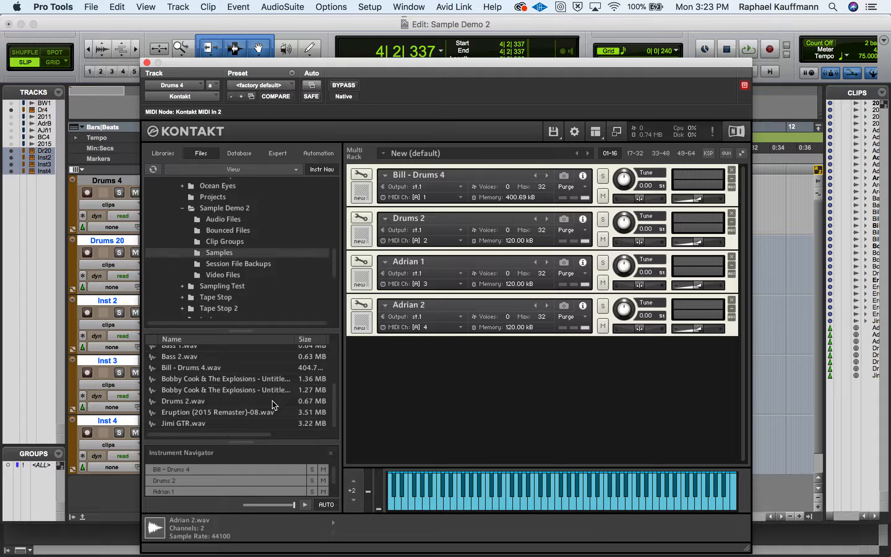
- Load the Bobby Cook & The Explosions - Untitled.mp4-05 sample and Eruption (2015 Remaster)-08.wav into the Kontakt rack as separate instruments
left_click(242, 390)
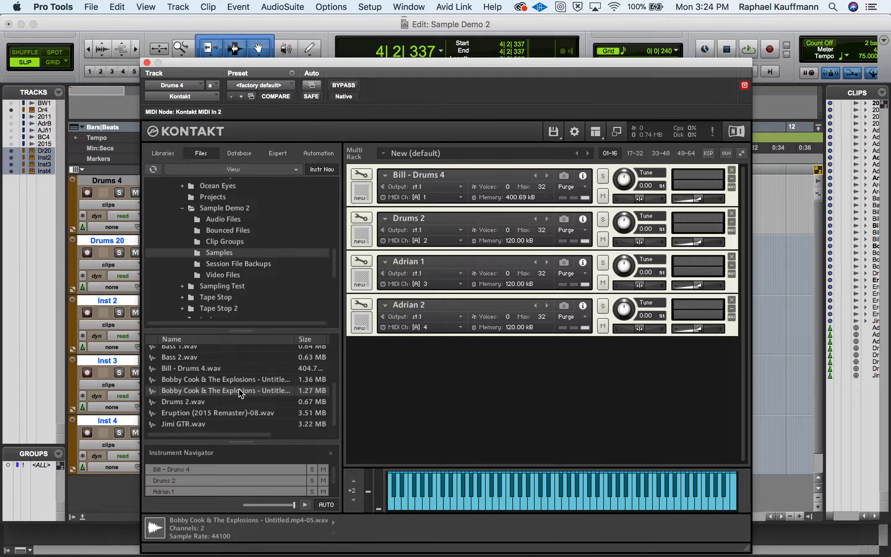
left_click_drag(237, 393, 389, 402)
left_click_drag(184, 414, 441, 424)
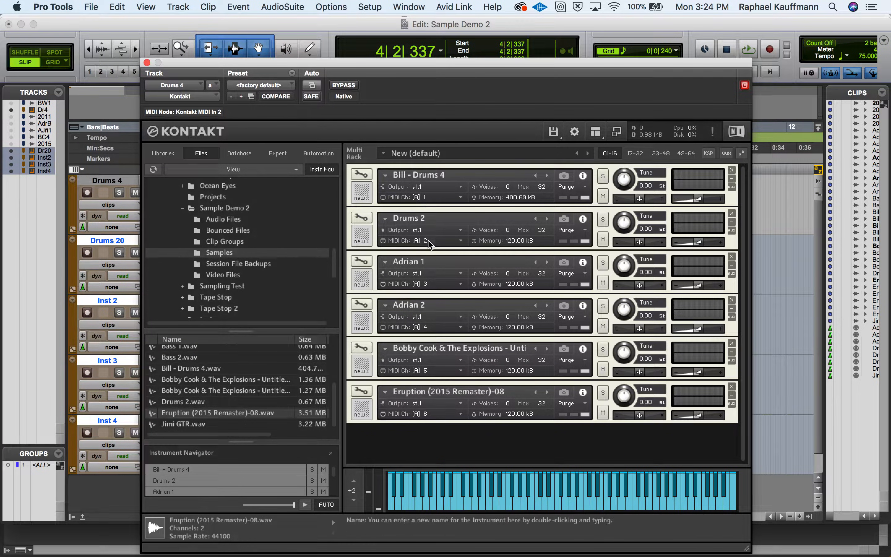
- Route the Drums 2, Adrian 1, Adrian 2, Bobby Cook and Eruption instruments to outputs st.2 through st.6 in order, and close Kontakt
left_click(407, 234)
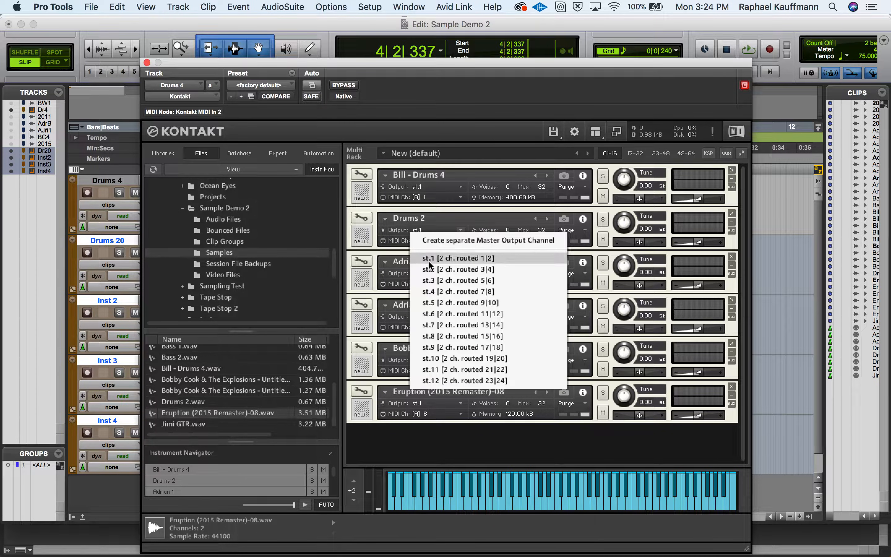
left_click(422, 273)
left_click(422, 274)
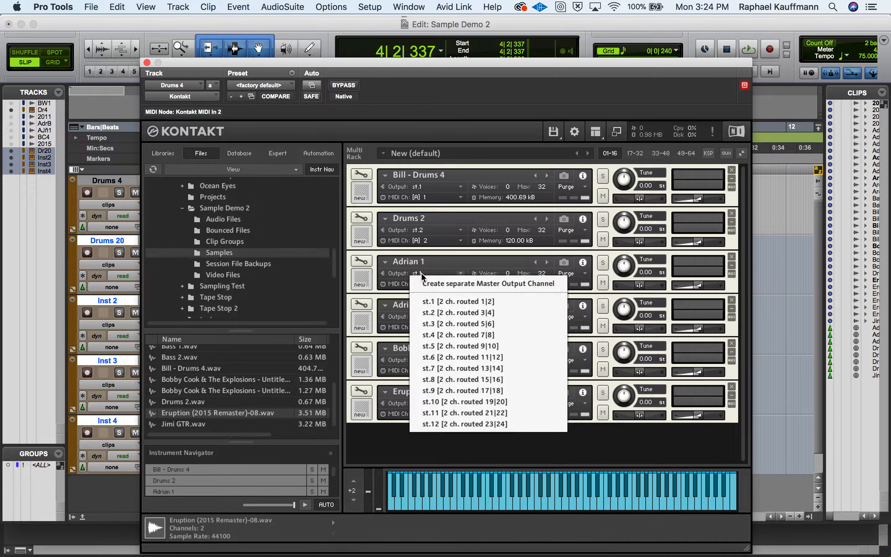
left_click(428, 324)
left_click(428, 320)
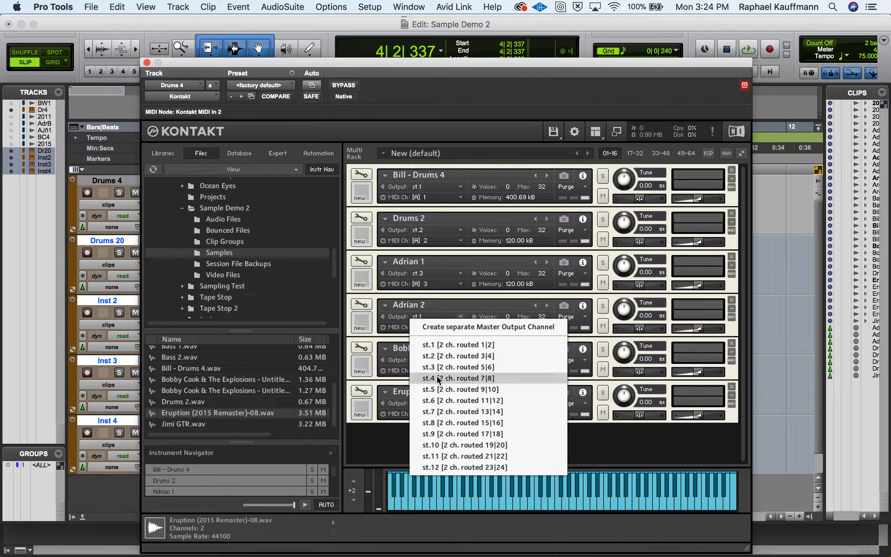
left_click(439, 383)
left_click(426, 366)
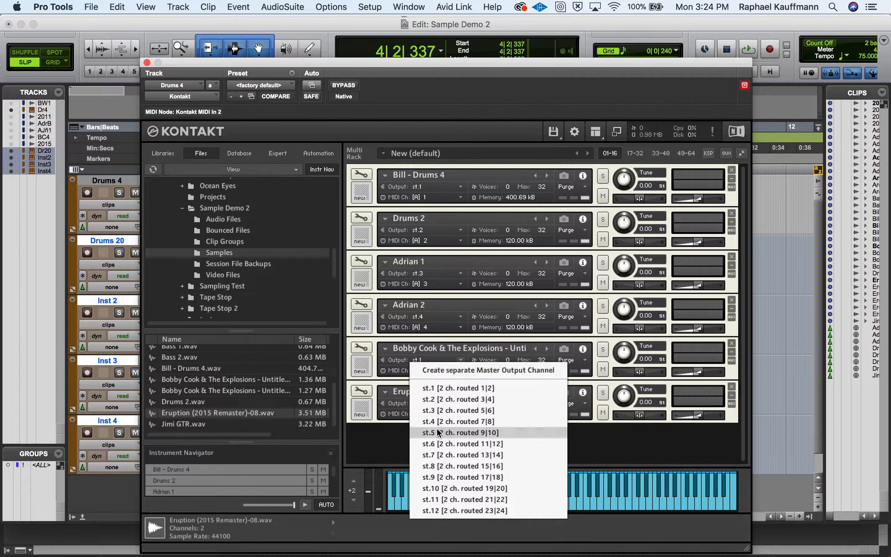
left_click(428, 431)
left_click(426, 404)
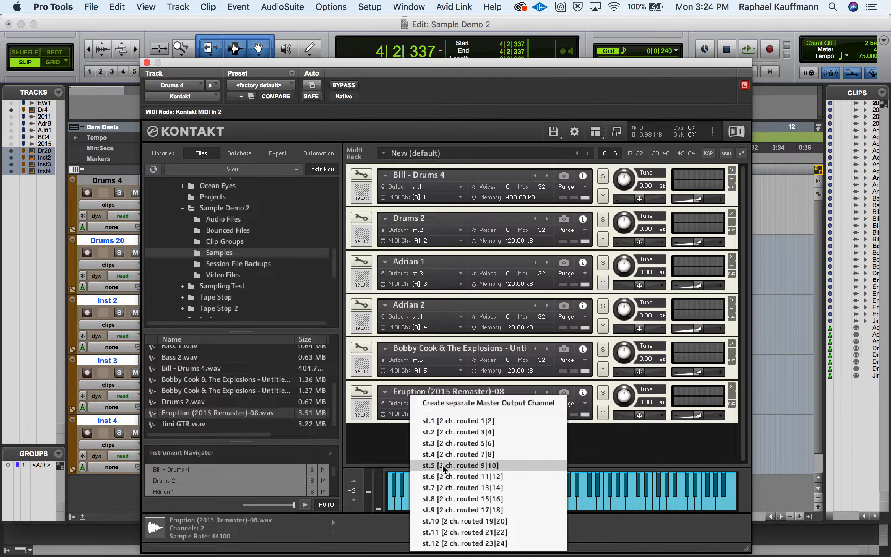
left_click(445, 478)
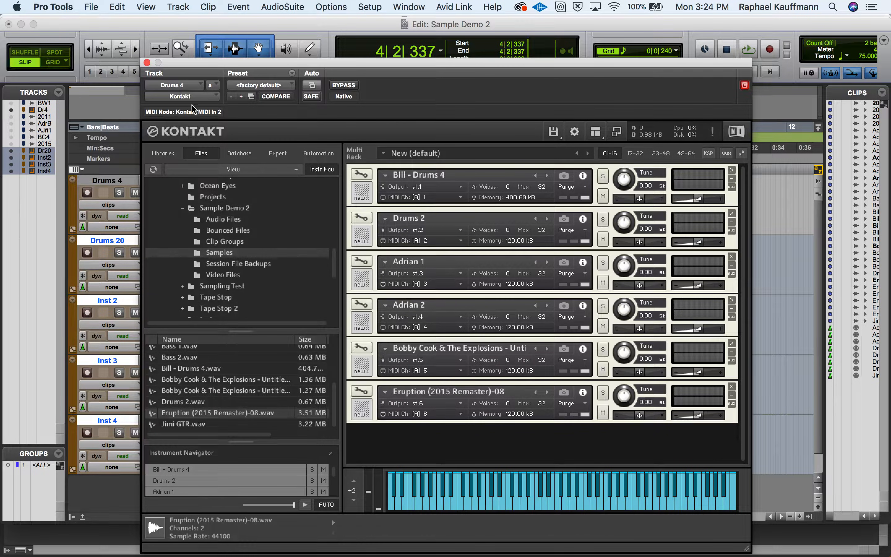
left_click(147, 63)
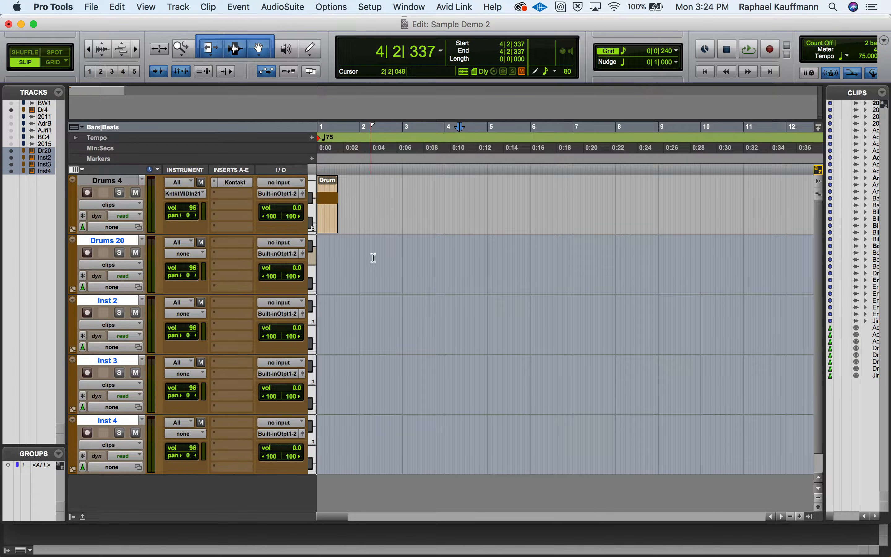
- Return to the session start, show only Drums 20 in the MIDI Editor, and draw a C3 note spanning all of bar 1
key("super+bracketright")
key("super+bracketright")
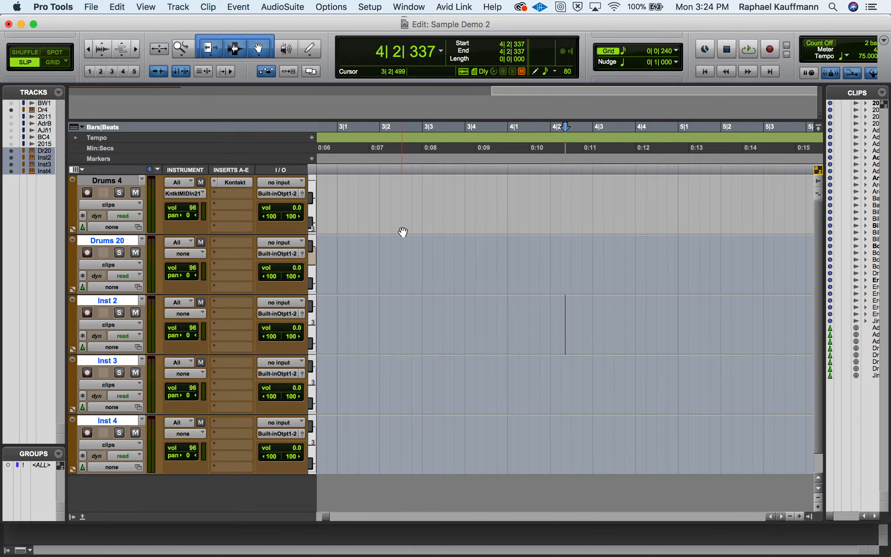
key("Return")
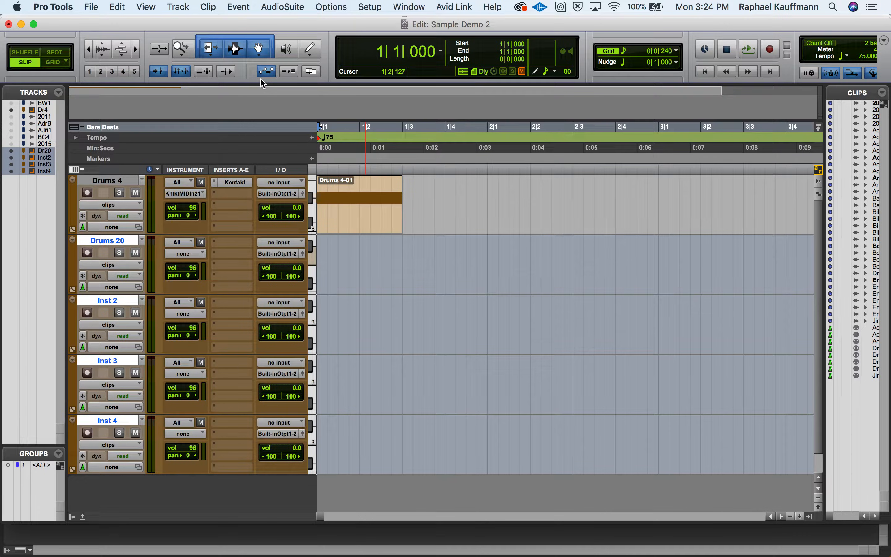
key("ctrl+equal")
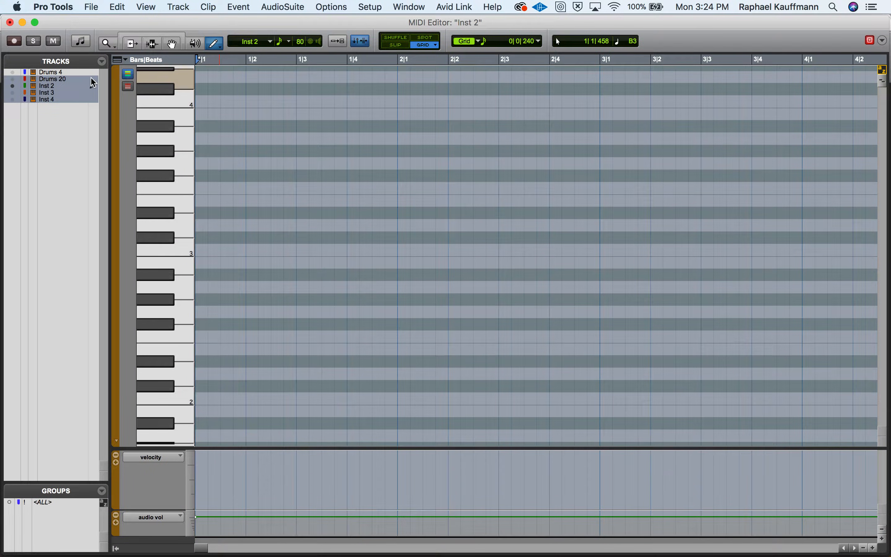
left_click(91, 78)
left_click(13, 73)
left_click(13, 85)
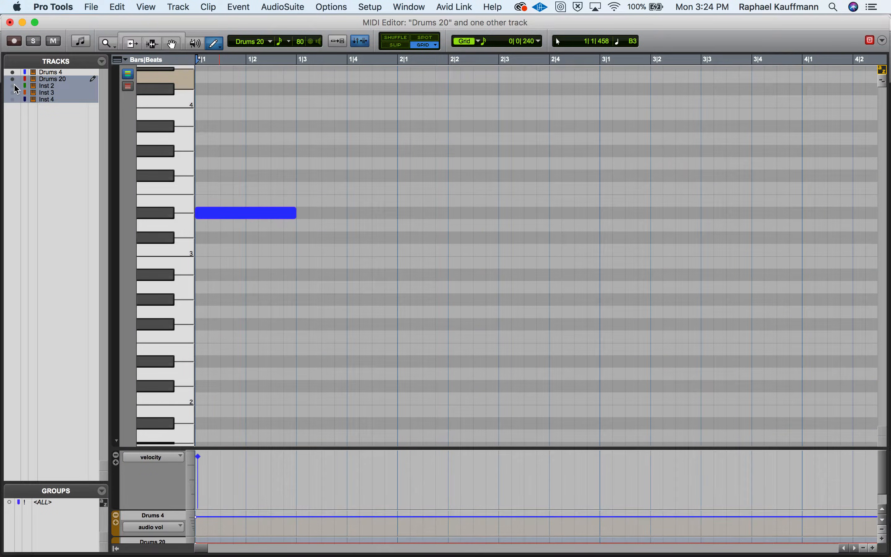
left_click(13, 72)
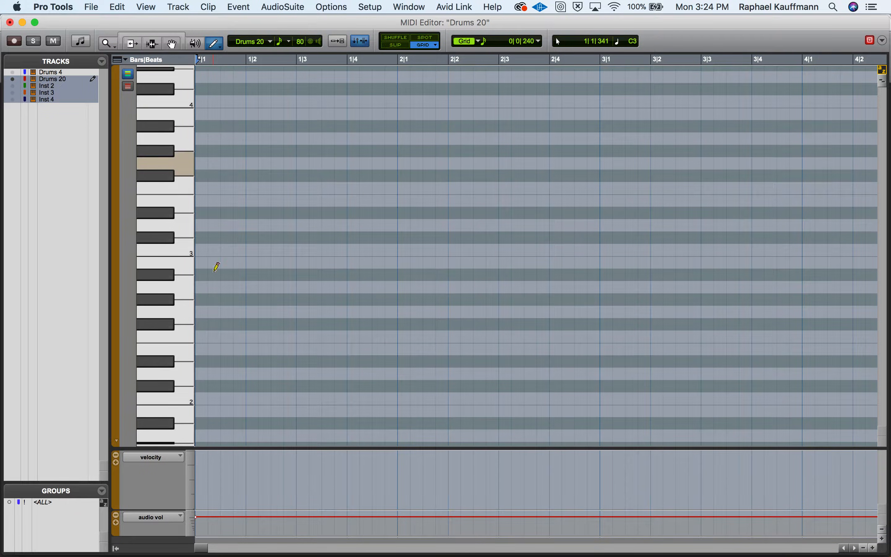
left_click_drag(205, 260, 398, 257)
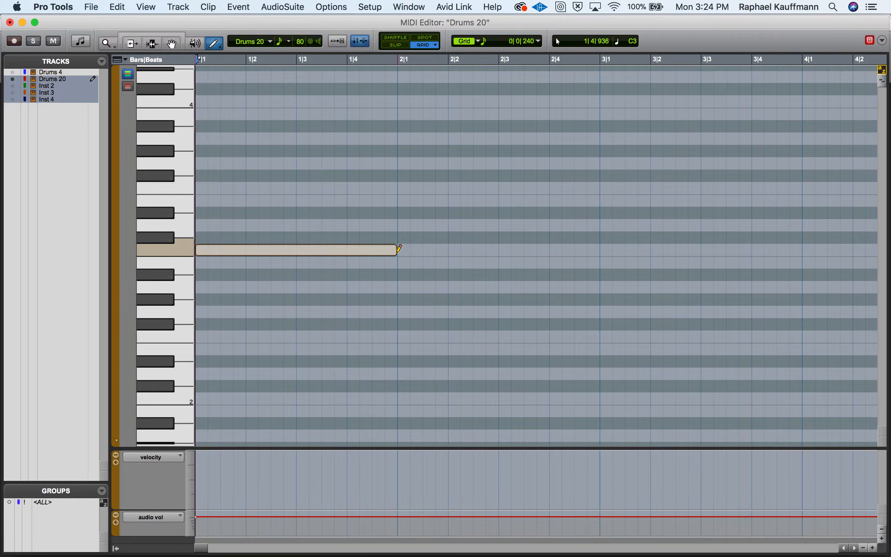
left_click(10, 23)
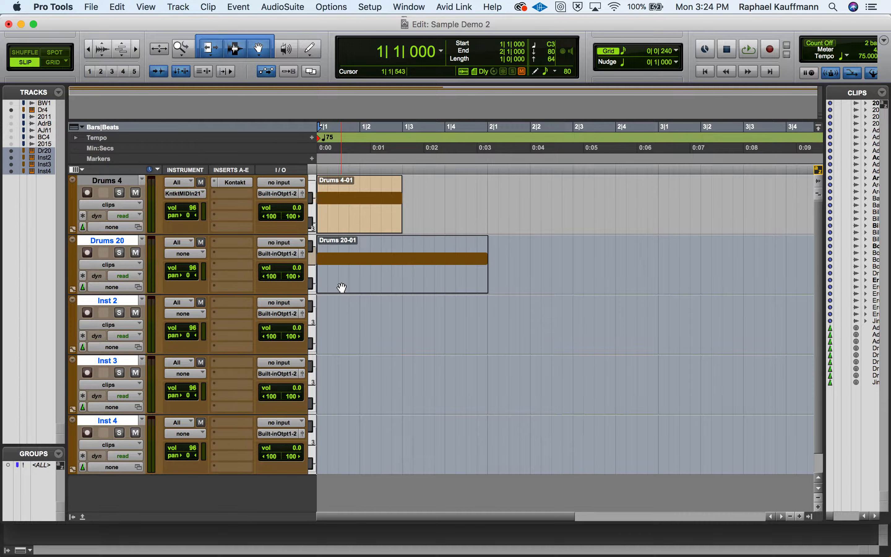
- Assign the MIDI outputs of Drums 20, Inst 2, Inst 3 and Inst 4 to Kontakt MIDI In 2 channels 2, 3, 4 and 5 respectively
left_click(195, 253)
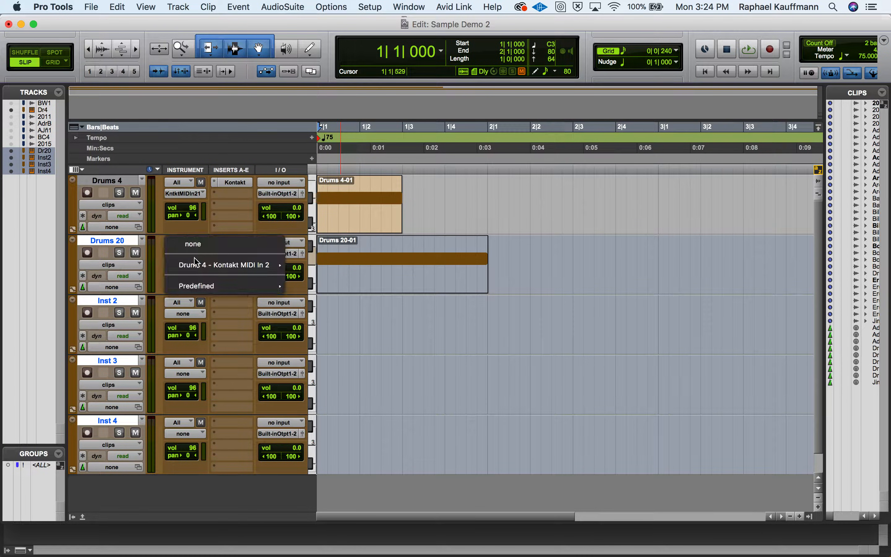
mouse_move(206, 264)
left_click(307, 277)
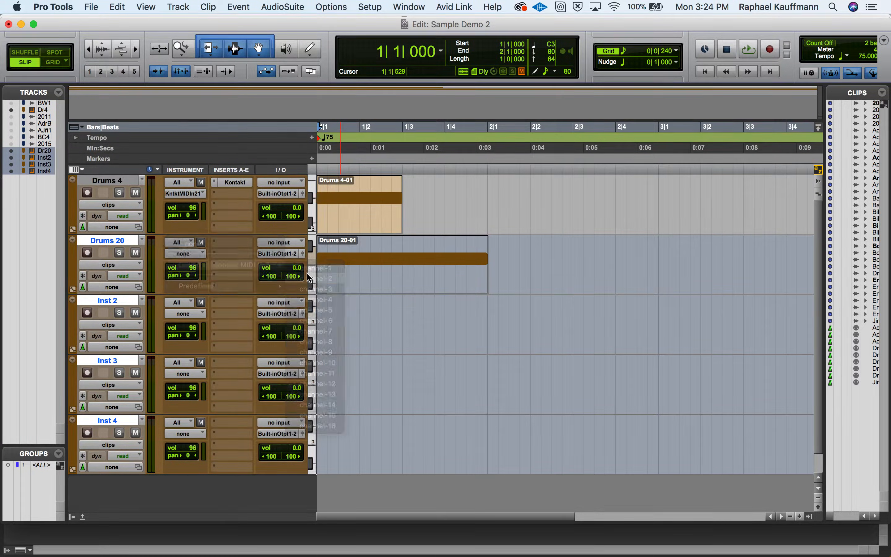
left_click(191, 314)
mouse_move(207, 326)
left_click(317, 347)
left_click(195, 374)
mouse_move(206, 387)
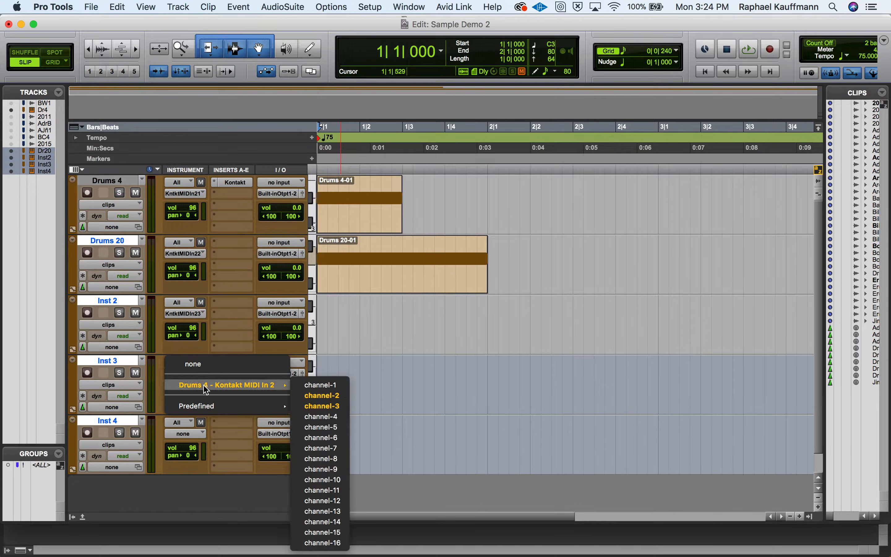
left_click(319, 420)
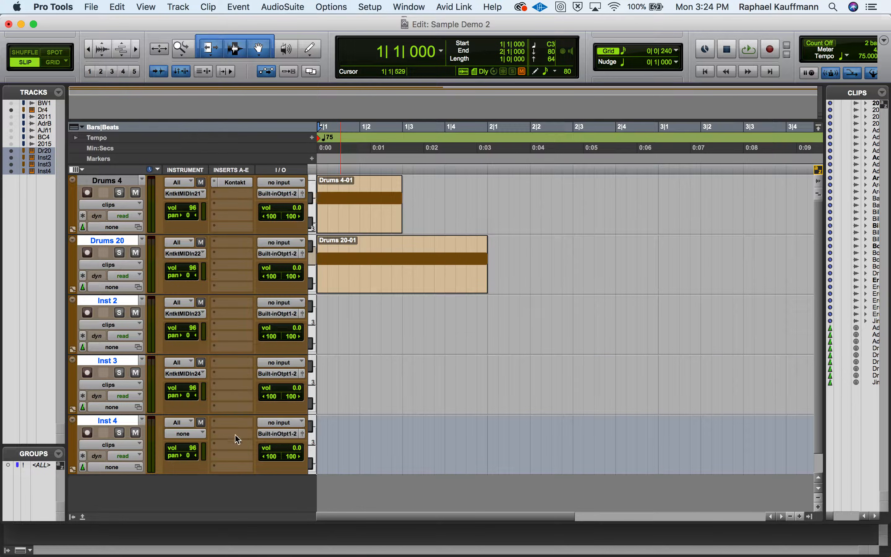
left_click(196, 435)
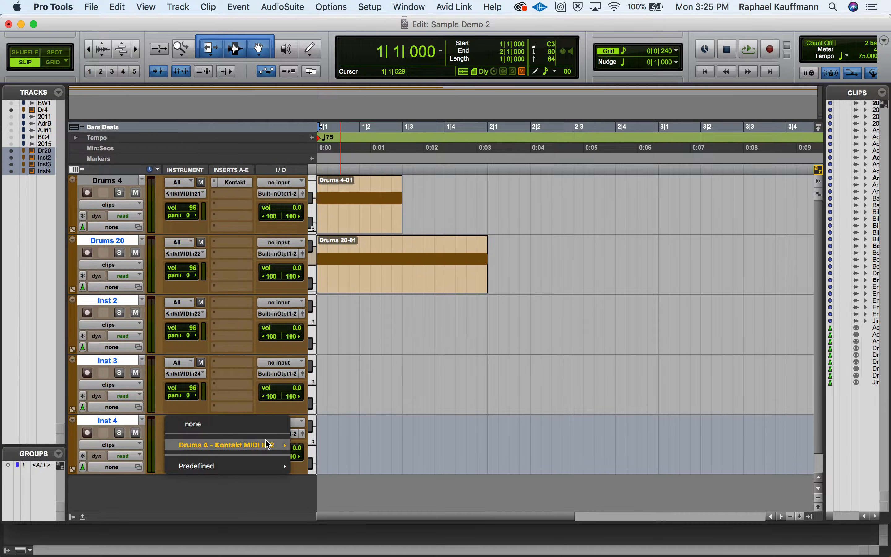
mouse_move(267, 445)
left_click(315, 427)
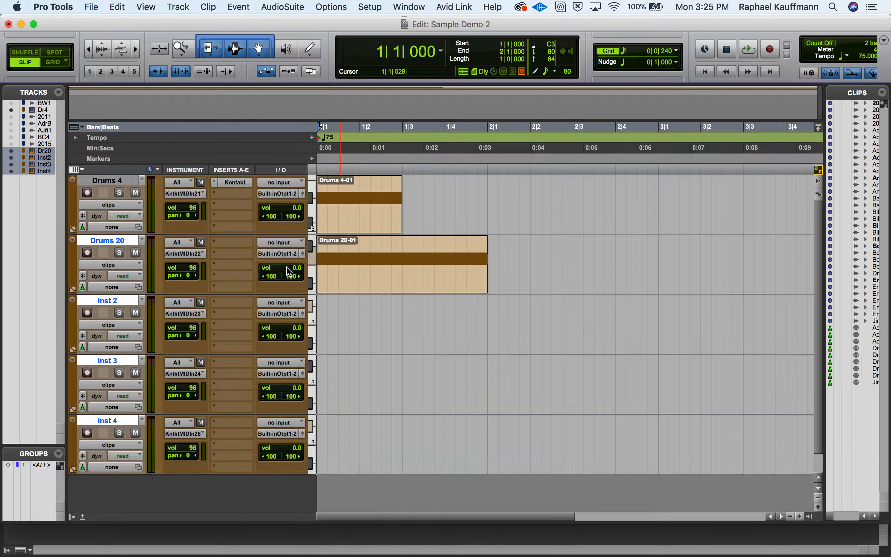
- Set the audio inputs of Drums 20 and Inst 2 to the Kontakt plug-in outputs st.2 and st.3
left_click(279, 242)
mouse_move(289, 263)
mouse_move(423, 266)
left_click(491, 269)
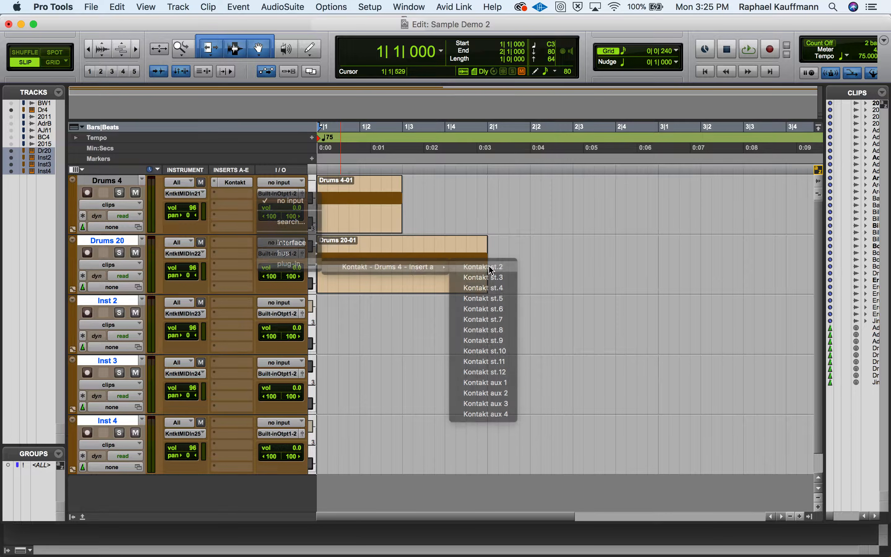
left_click(289, 303)
mouse_move(289, 323)
mouse_move(386, 327)
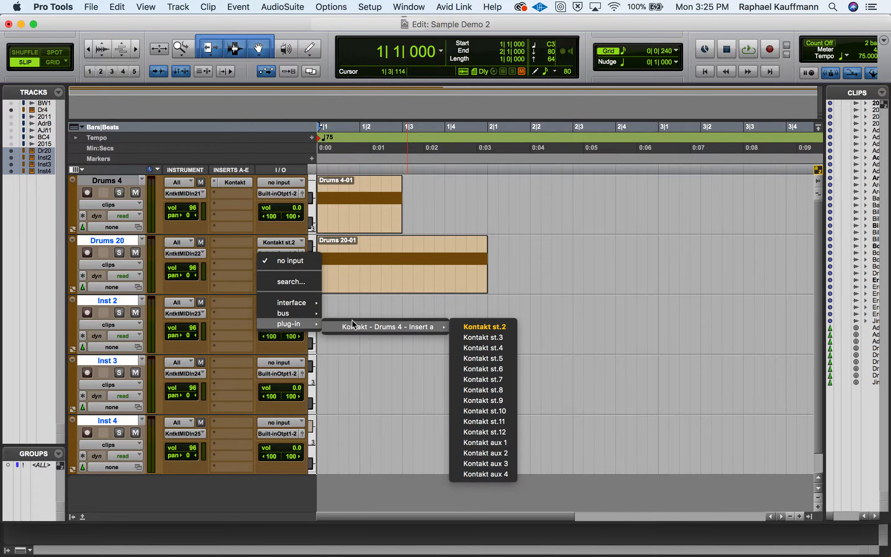
left_click(465, 339)
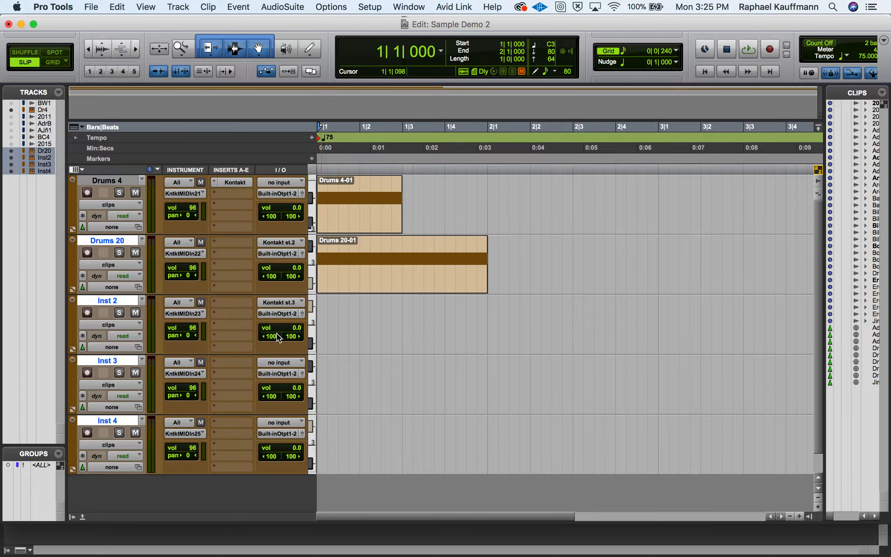
- Set the audio inputs of Inst 3 and Inst 4 to the Kontakt plug-in outputs st.4 and st.5
left_click(280, 365)
mouse_move(289, 384)
mouse_move(372, 386)
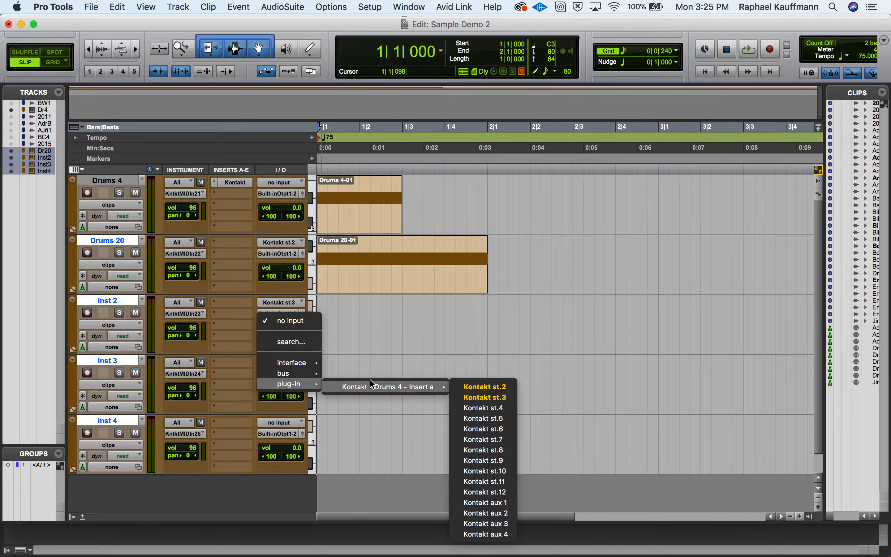
left_click(474, 408)
left_click(280, 423)
mouse_move(297, 442)
mouse_move(443, 448)
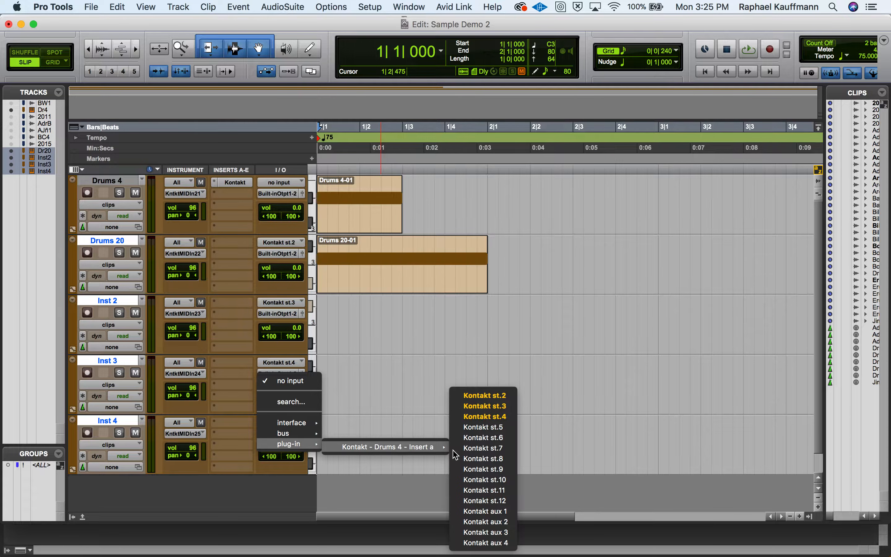
left_click(474, 427)
- Play back the Drums 20 clip and mute the Drums 4 track
left_click(391, 293)
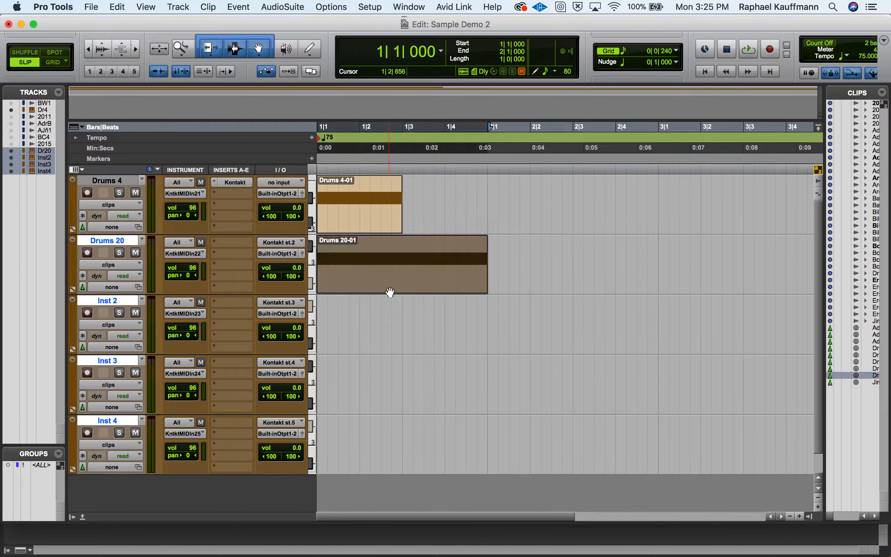
key("space")
left_click(135, 192)
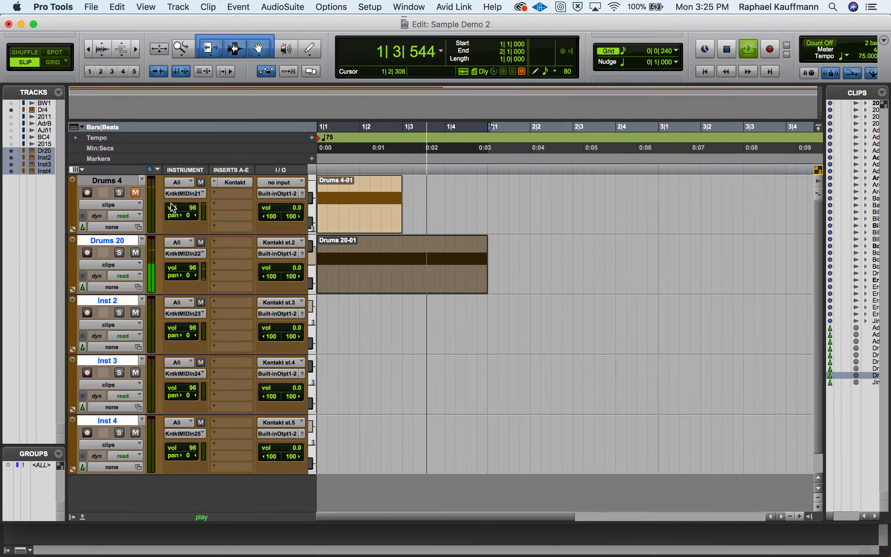
key("space")
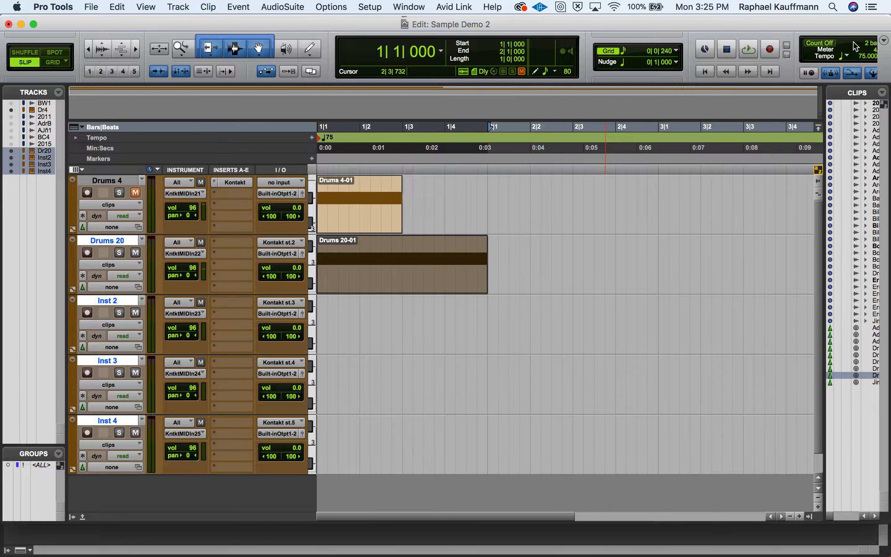
- Enable Sync / Slice with Timemachine Pro for Kontakt's Drums 2 instrument in the Wave Editor, and play the clip back with Kontakt closed
left_click(236, 182)
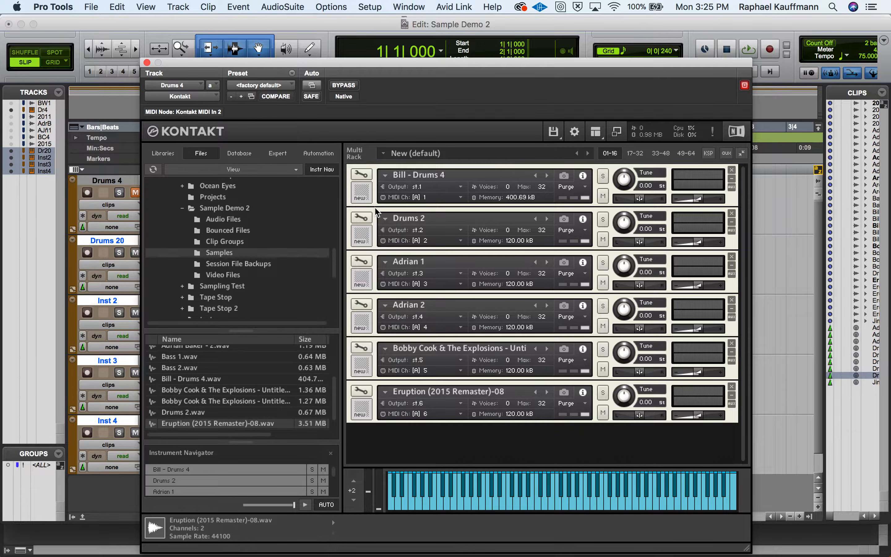
left_click(362, 218)
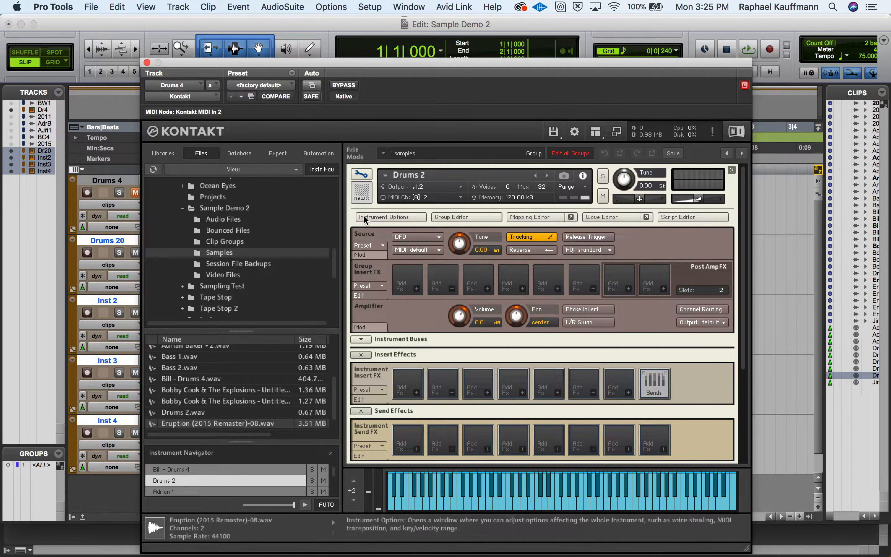
left_click(597, 217)
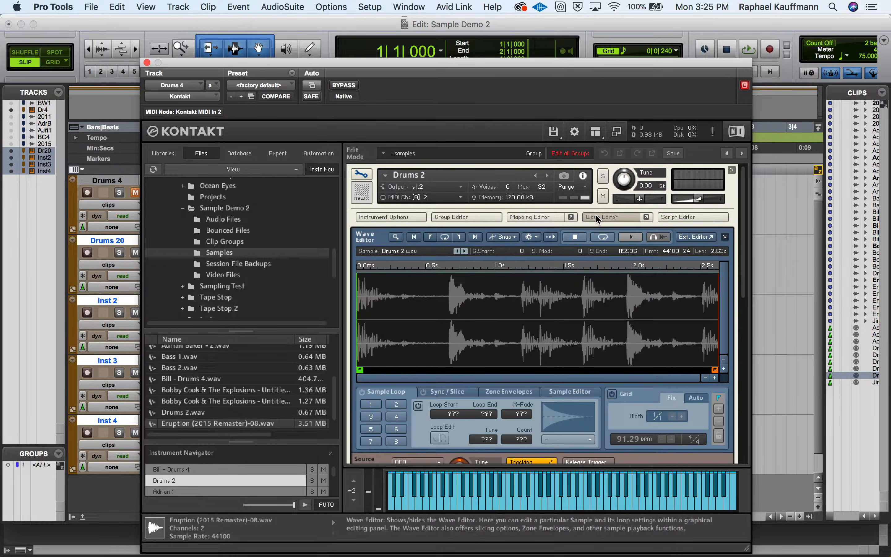
left_click(448, 393)
left_click(394, 428)
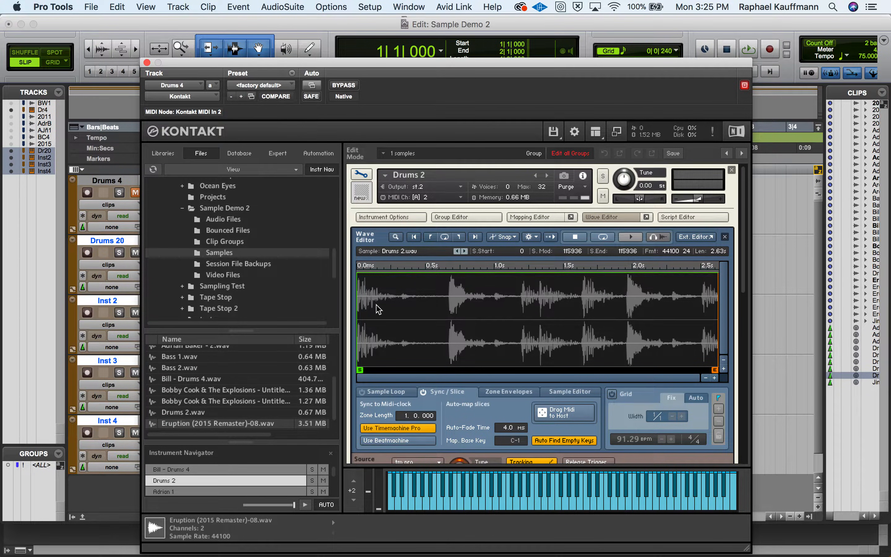
key("space")
left_click(147, 62)
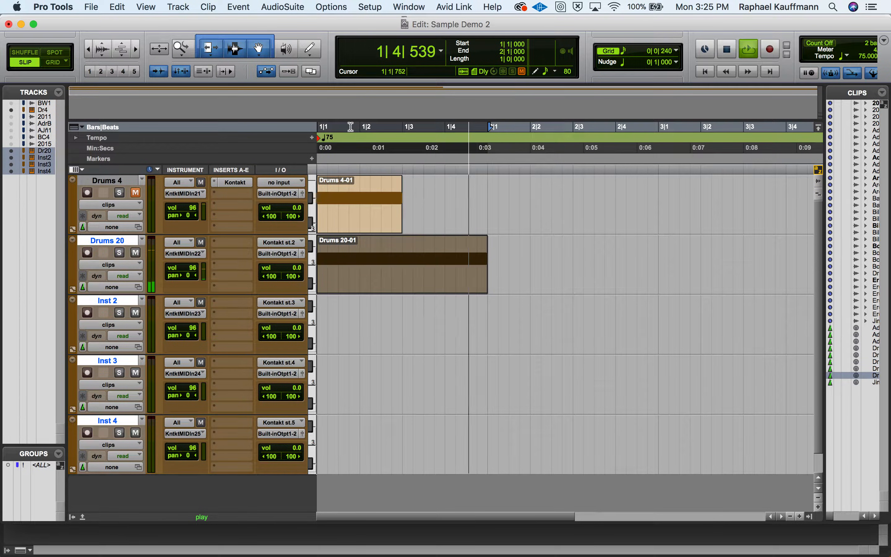
- Set the session tempo to 85 BPM and play back the Drums 20 clip at that tempo
key("space")
key("space")
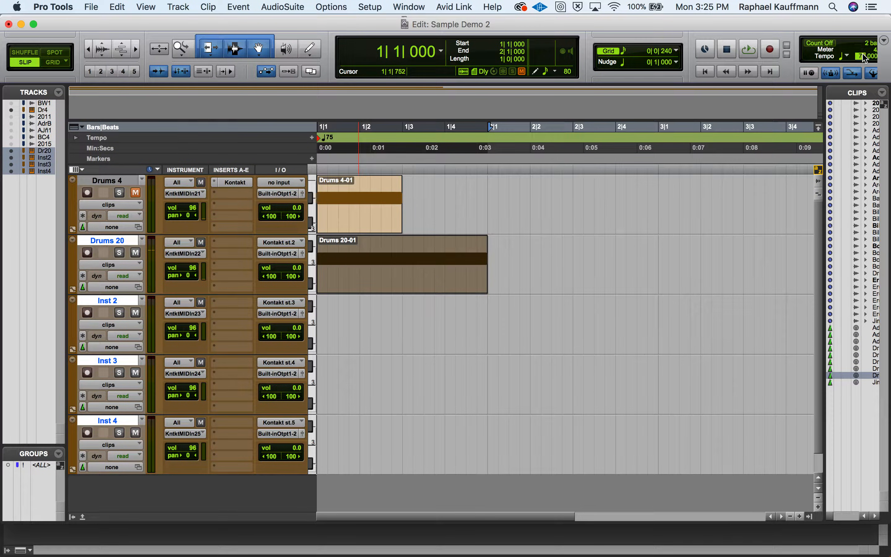
type("85")
key("Return")
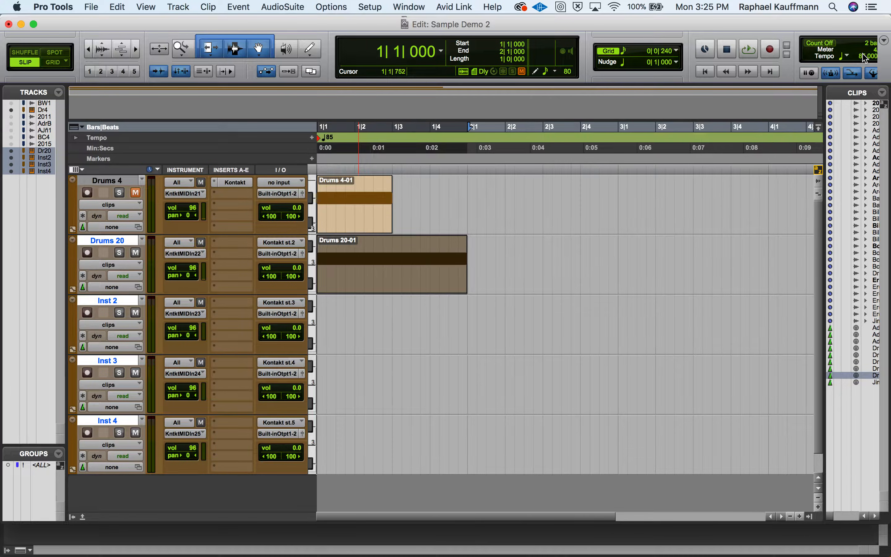
key("space")
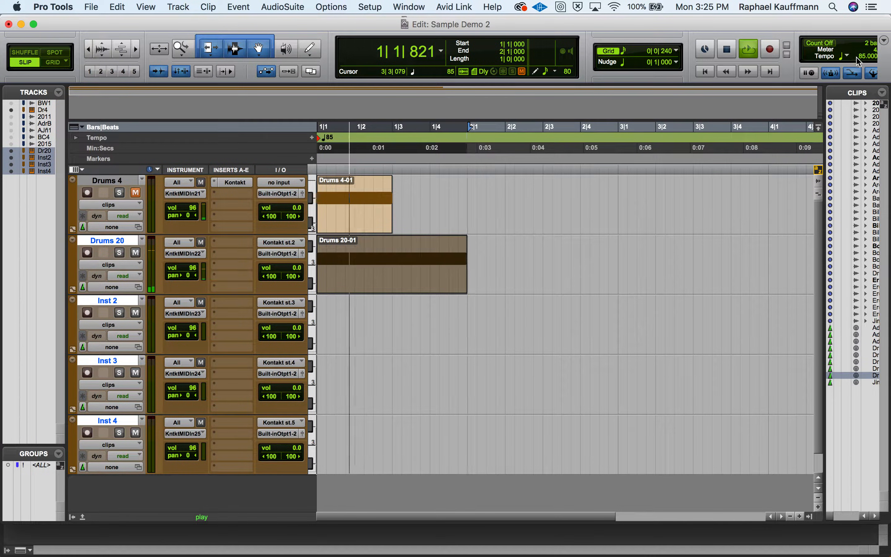
key("space")
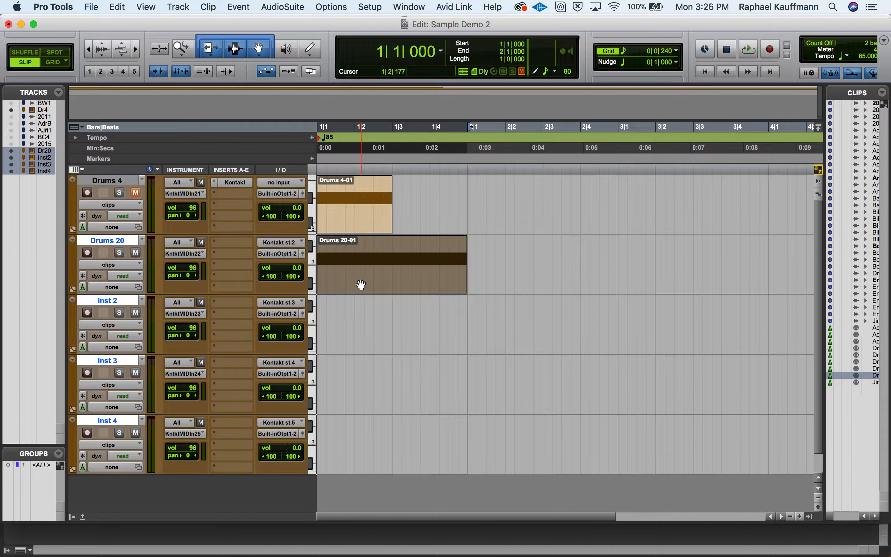
- Rename the Inst 2 track as Adrian 1
double_click(107, 304)
type("Adrian 1")
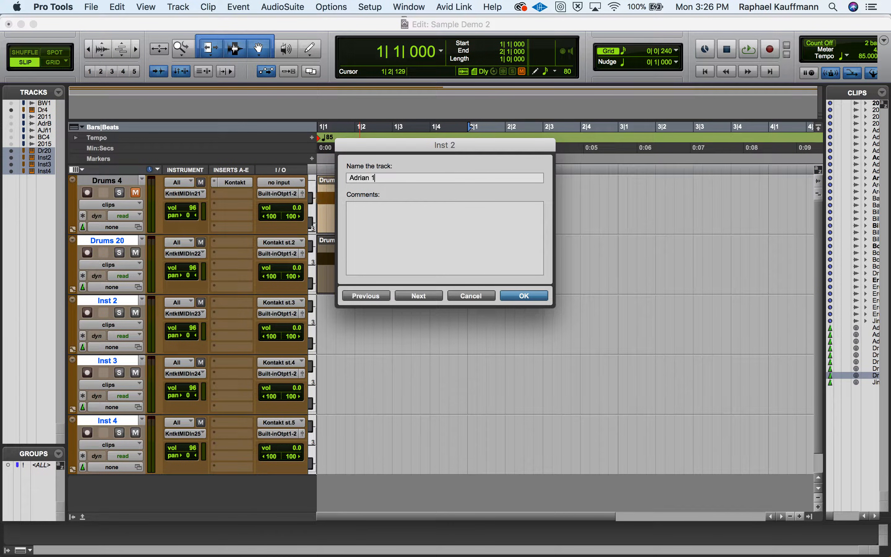
left_click(526, 296)
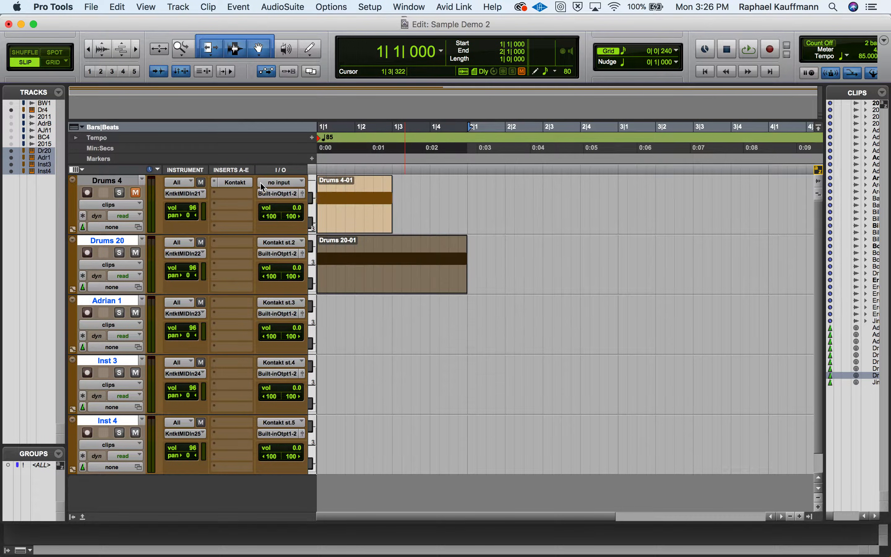
- Return Kontakt to its multi rack overview, close it, and add one new stereo instrument track to the session
left_click(235, 182)
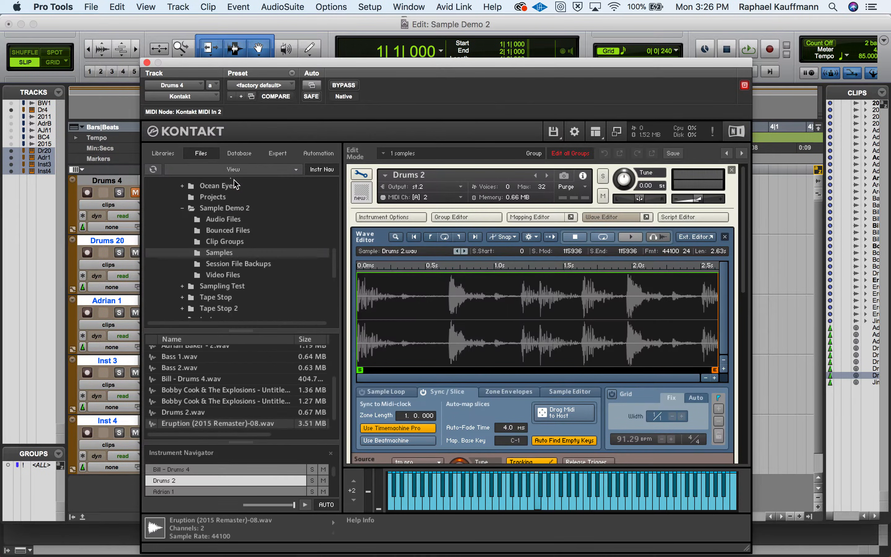
left_click(360, 174)
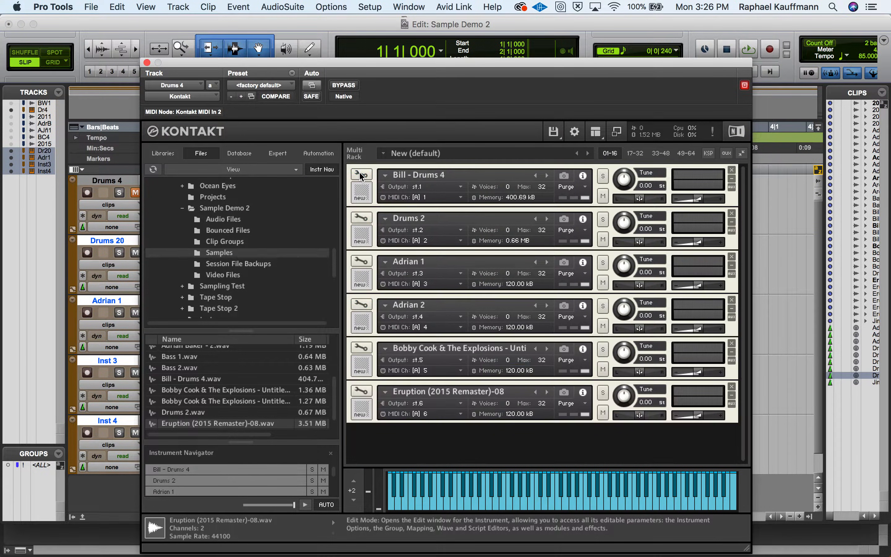
left_click(147, 63)
key("super+shift+n")
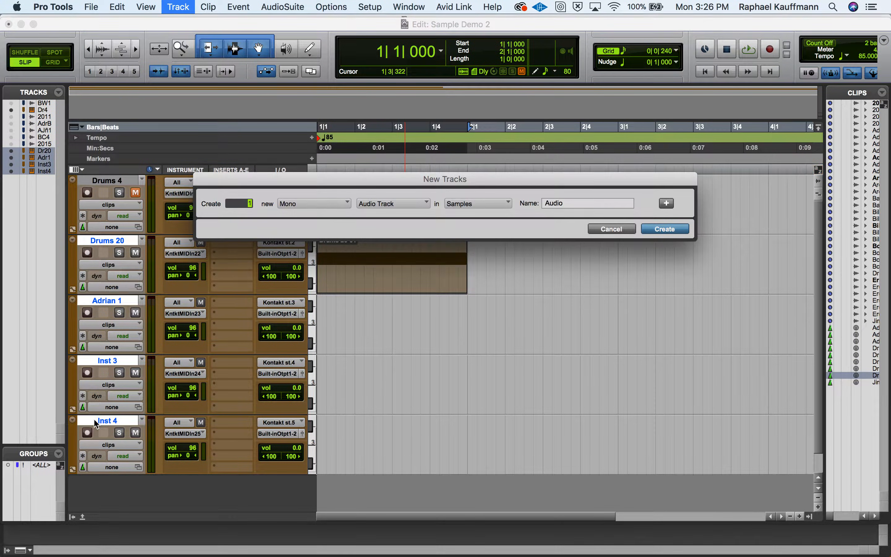
left_click(324, 202)
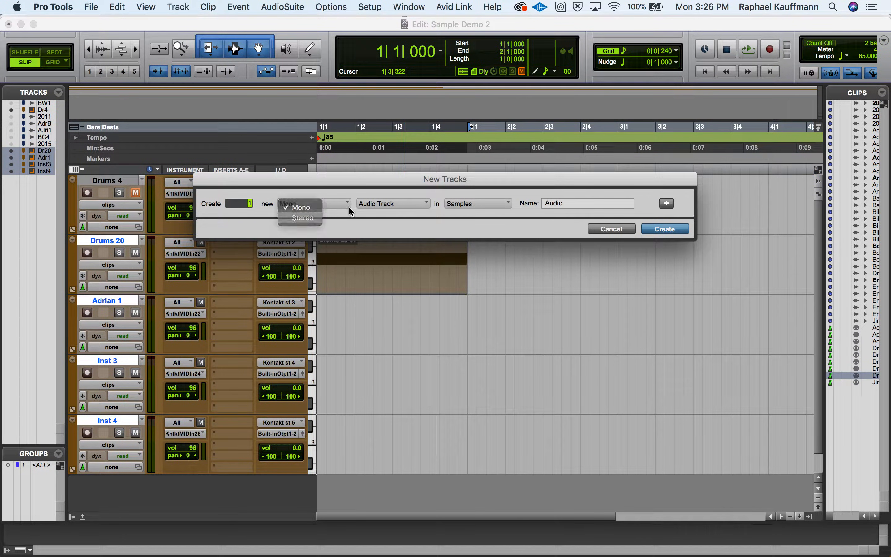
left_click(299, 214)
left_click(385, 203)
left_click(382, 256)
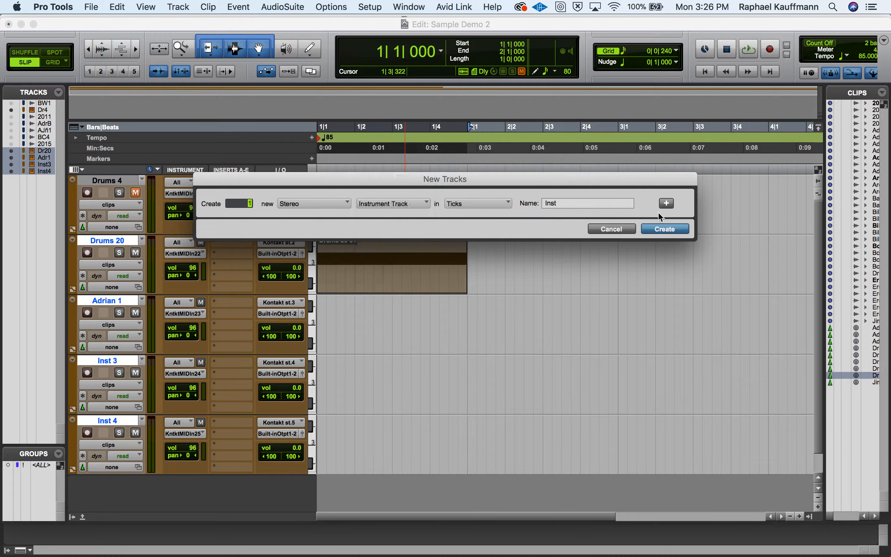
left_click(668, 229)
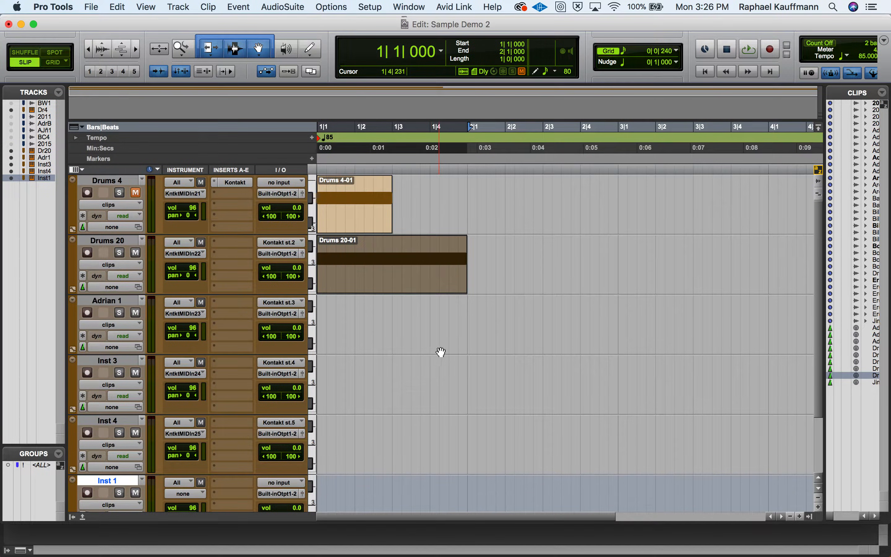
- Rename the Inst 3 track as Adrian 2
scroll(441, 352, "down", 3)
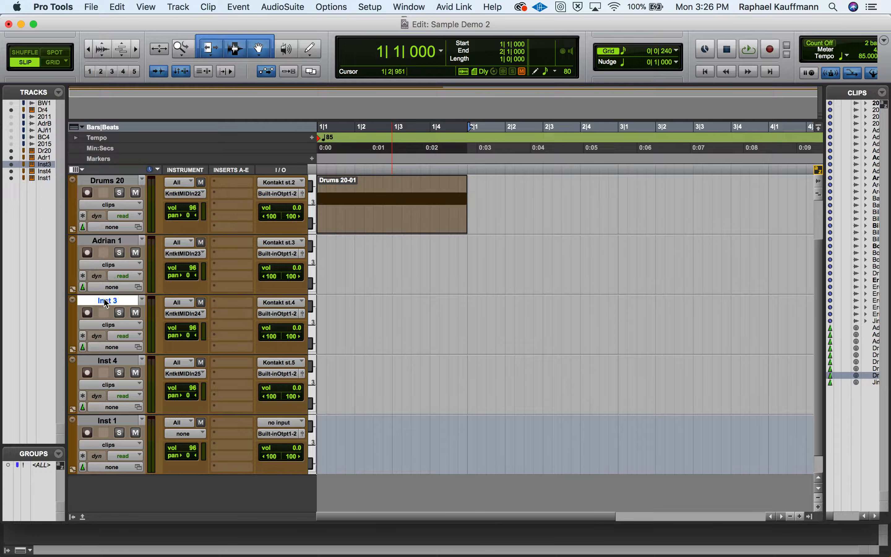
double_click(105, 300)
type("Adrian 2")
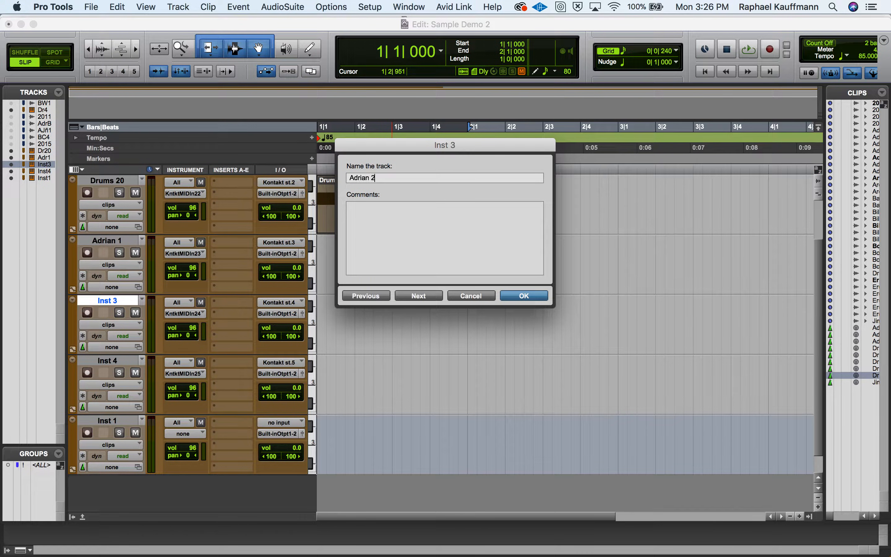
key("Return")
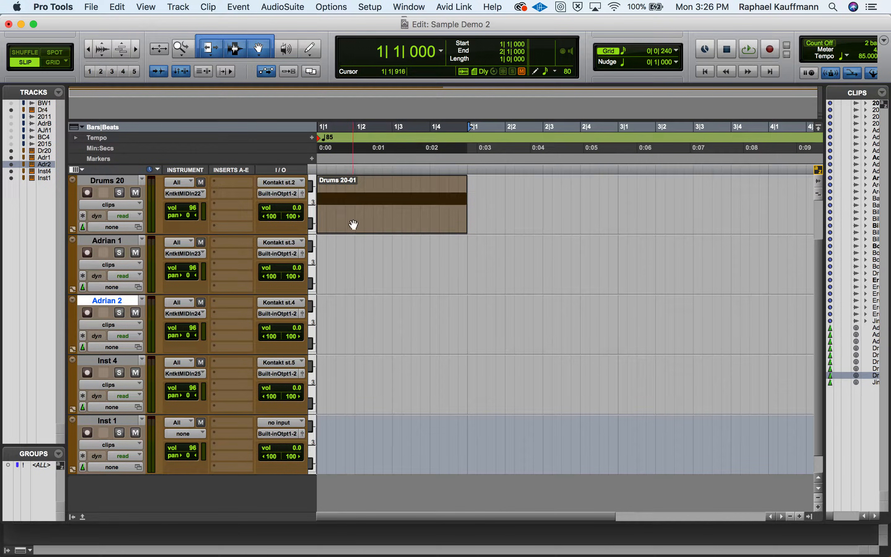
- In the MIDI Editor, draw a two-bar C3 note on the Adrian 1 track, starting at bar 1
key("ctrl+equal")
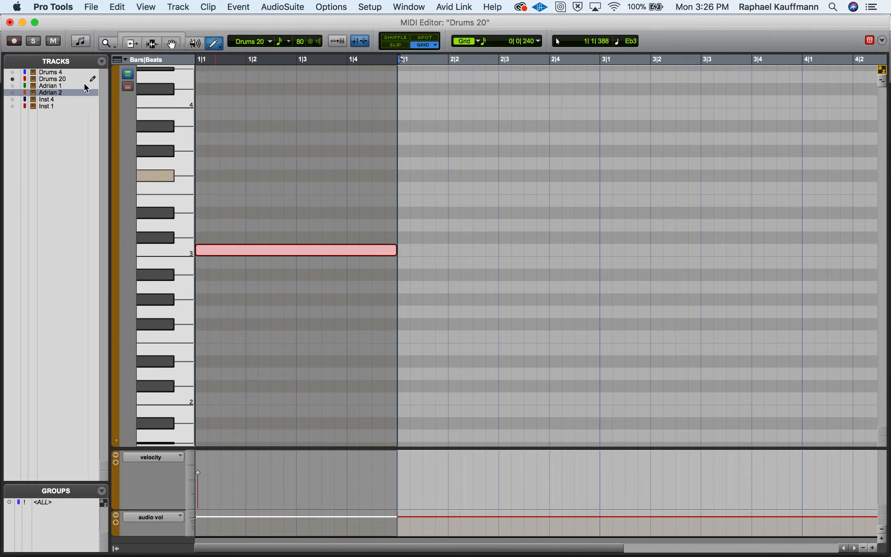
left_click(95, 85)
left_click(13, 79)
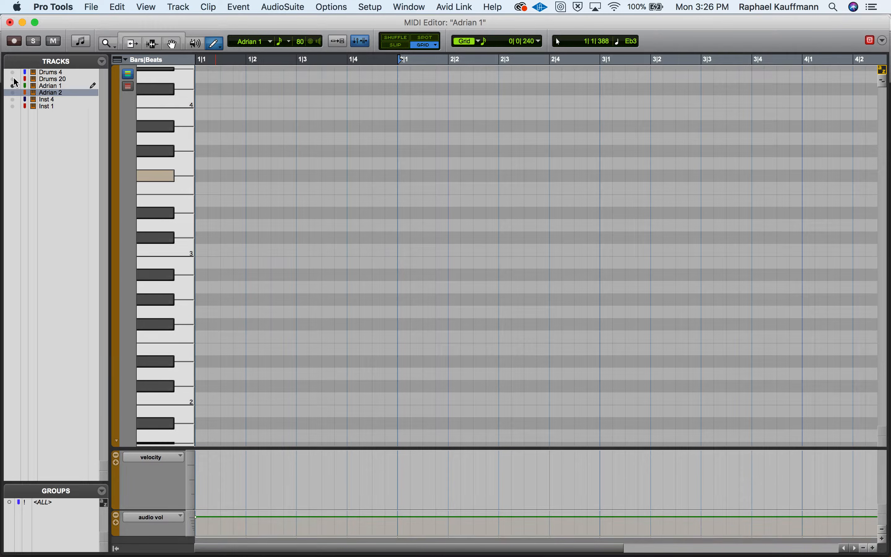
left_click_drag(202, 244, 596, 251)
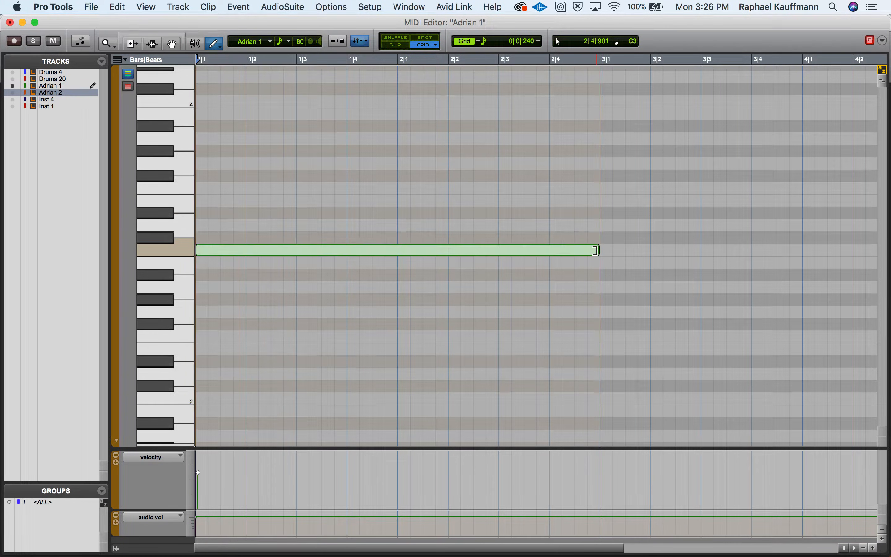
- Draw a C3 note on the Adrian 2 track from bar 3 to bar 5 and close the MIDI Editor
left_click(13, 93)
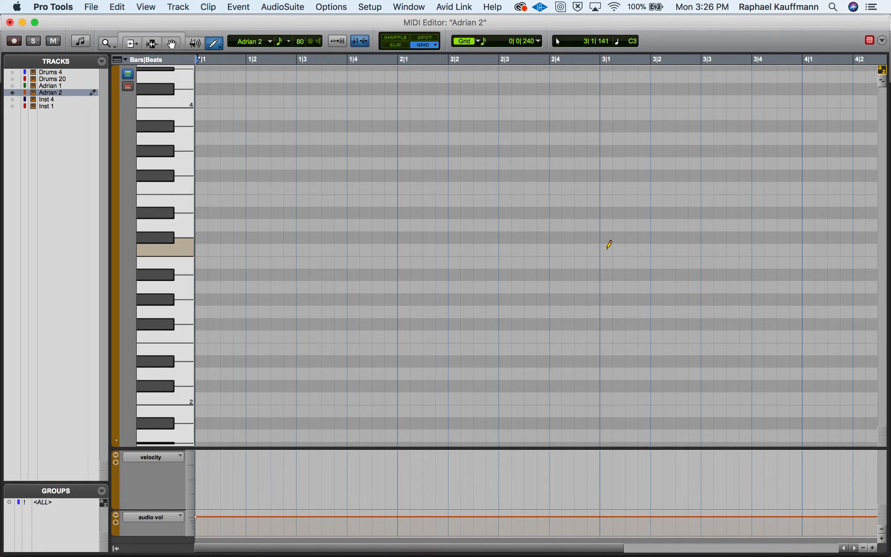
scroll(609, 245, "right", 4)
mouse_move(529, 248)
left_mouse_down()
mouse_move(880, 248)
mouse_move(767, 252)
left_mouse_up()
left_click_drag(710, 251, 708, 250)
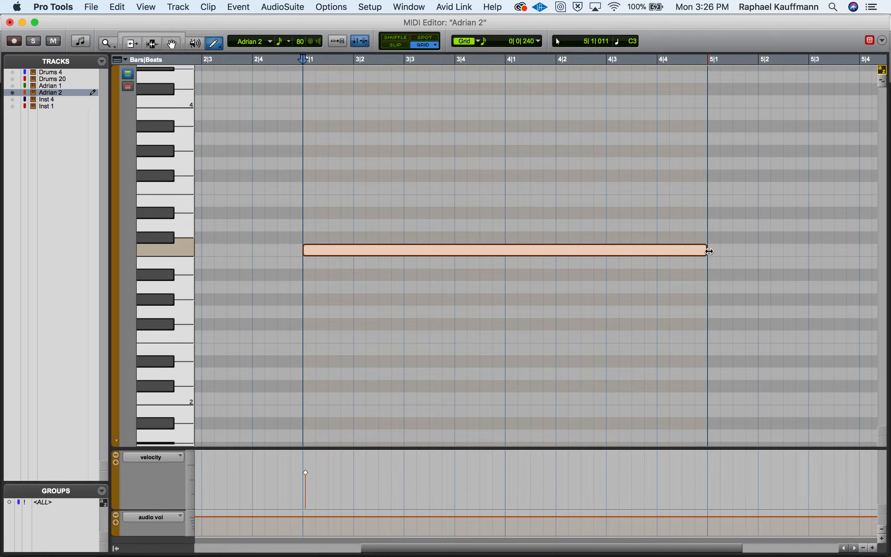
left_click(10, 22)
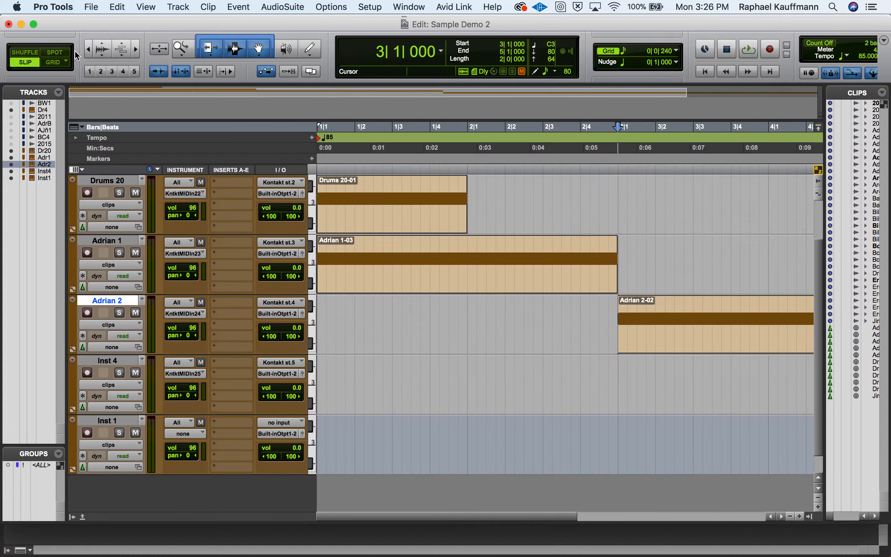
- Switch the edit mode to Grid and duplicate the Drums 20 clip three times so it fills bars 1 to 4
key("super+bracketleft")
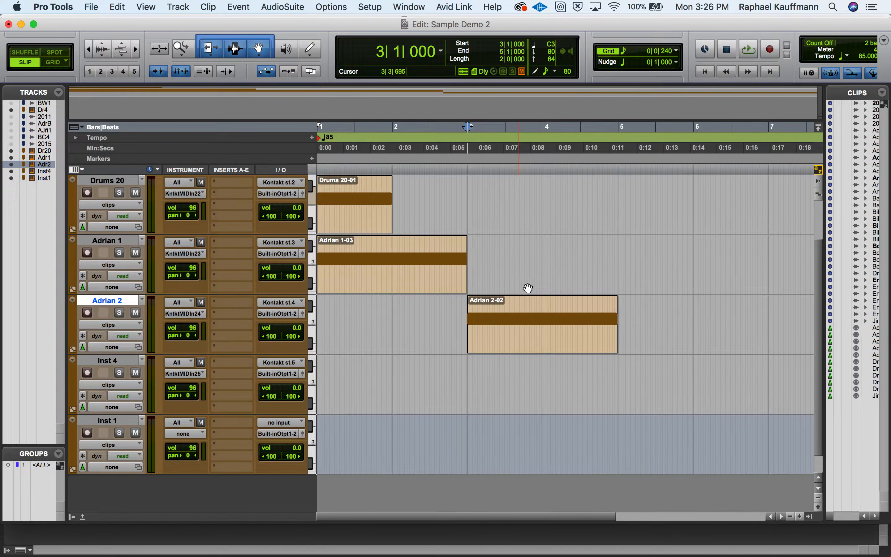
left_click(62, 64)
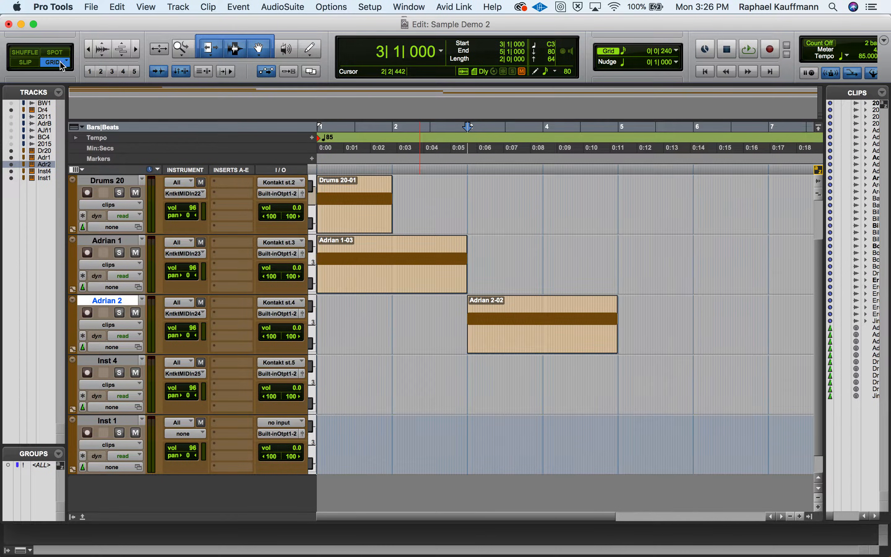
left_click(360, 213)
key("super+d")
key("super+d")
key("super+d")
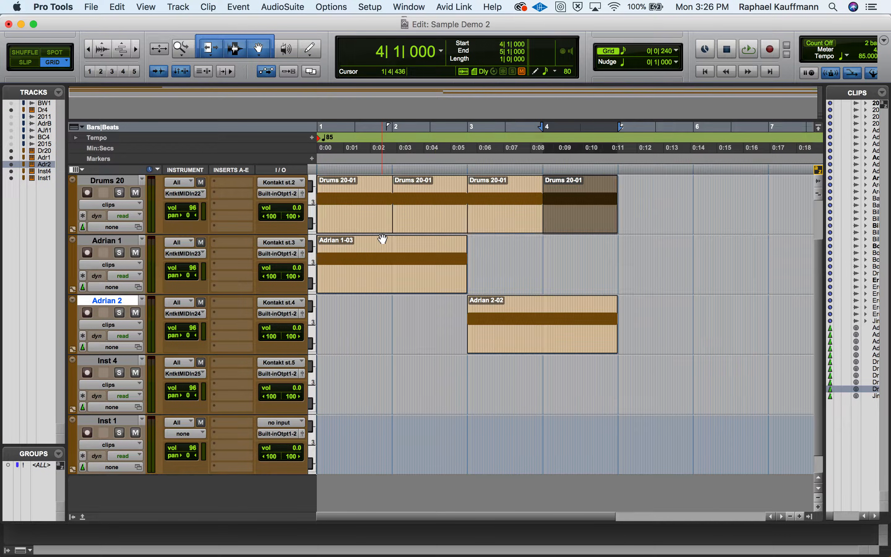
- Select the Adrian 1 and Adrian 2 clips and play back the four-bar range
left_click(417, 289)
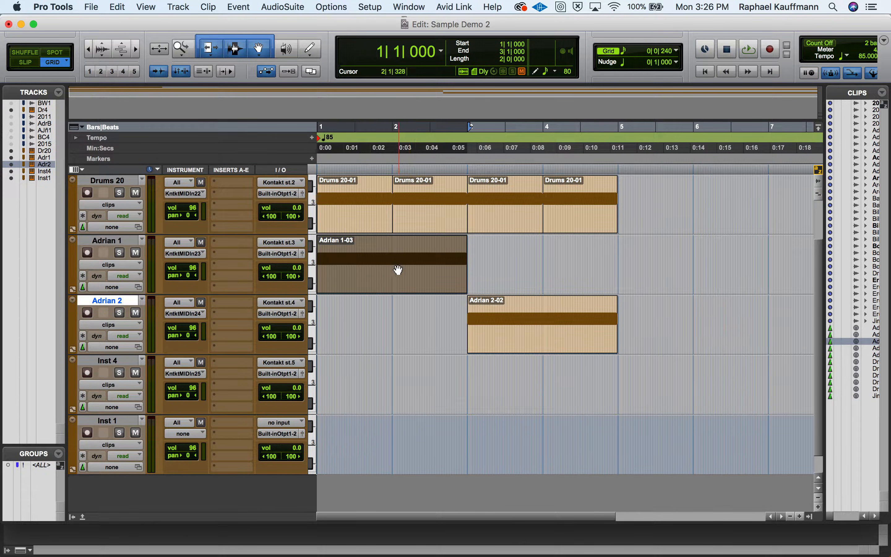
left_click(523, 349, "shift")
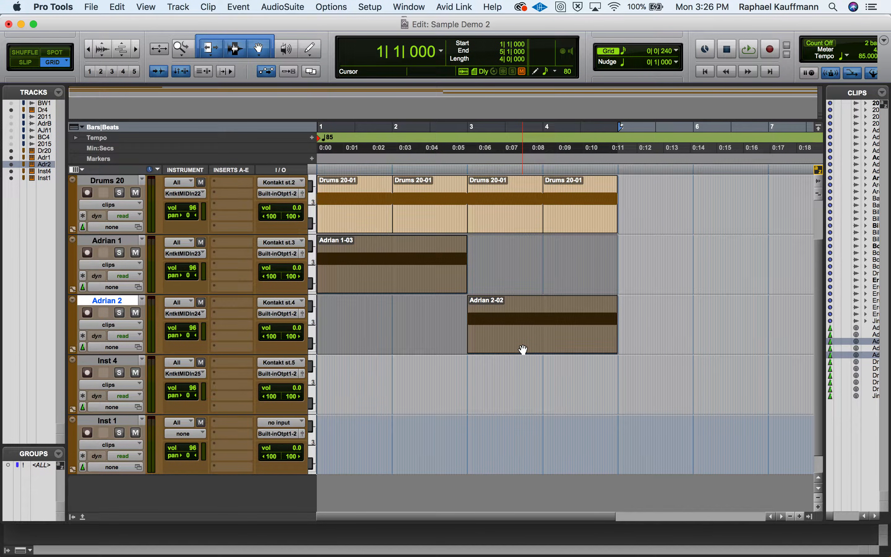
key("space")
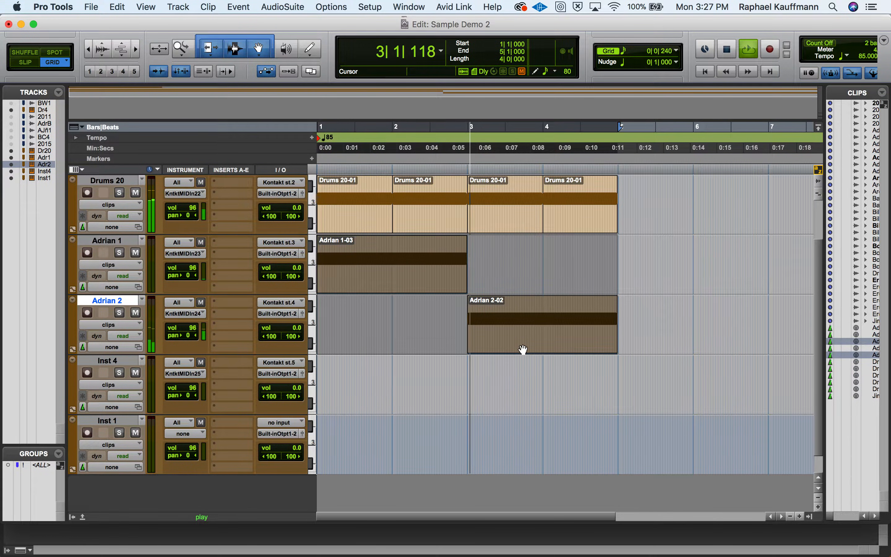
key("space")
- Enable Sync / Slice with Timemachine Pro for Kontakt's Adrian 1 instrument in the Wave Editor, and return to the multi rack
scroll(238, 315, "up", 3)
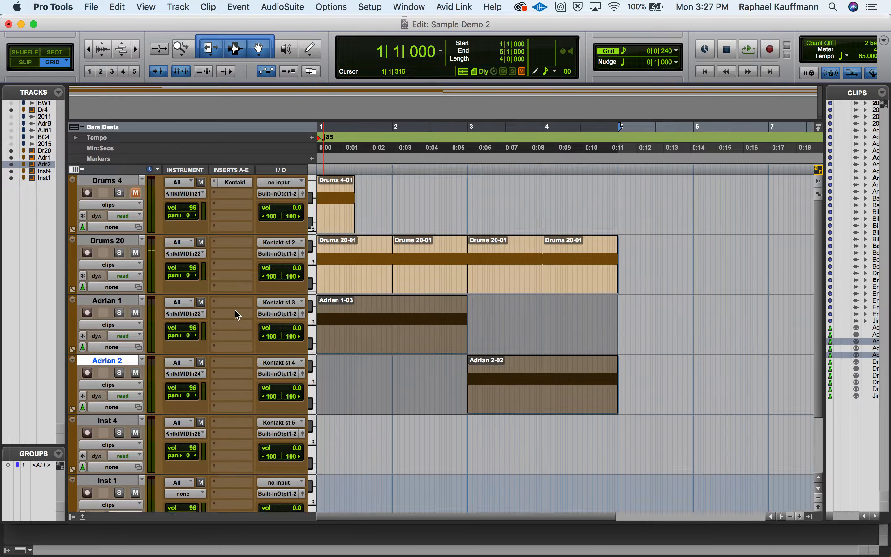
left_click(230, 188)
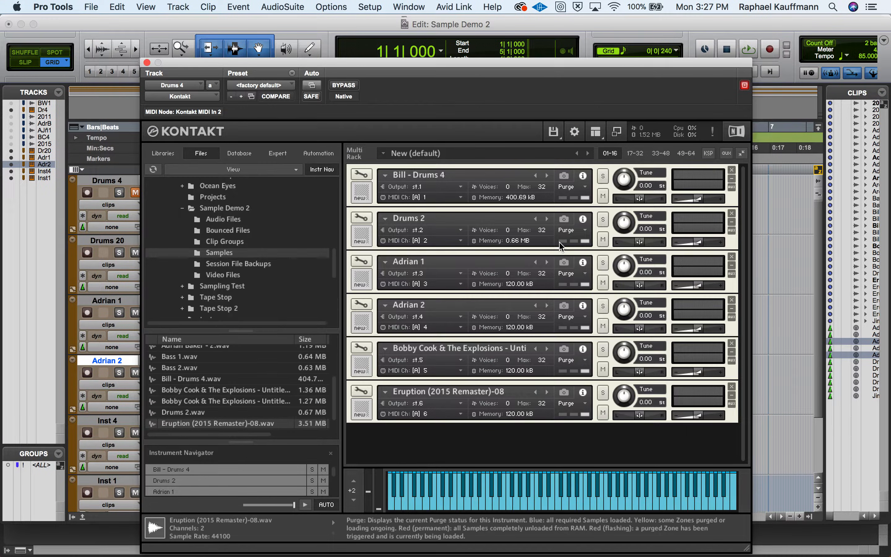
left_click(366, 264)
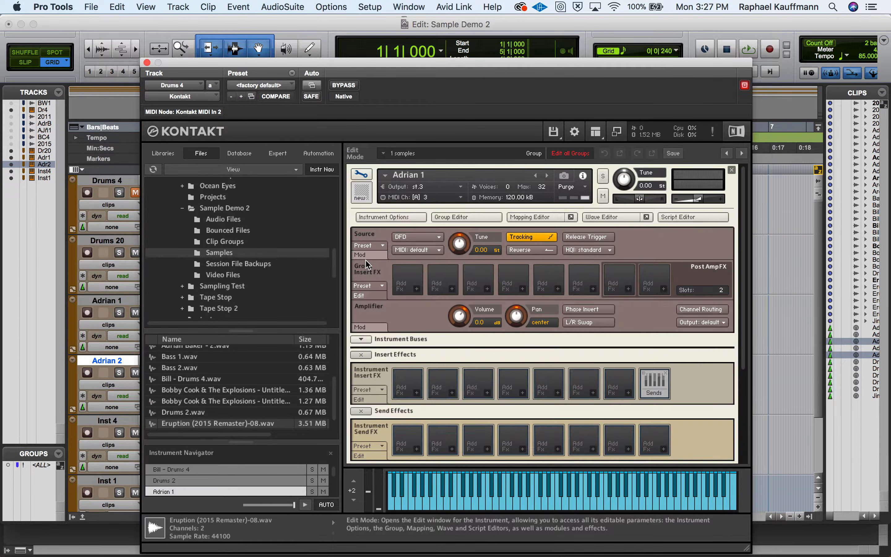
left_click(614, 218)
left_click(400, 428)
left_click(362, 174)
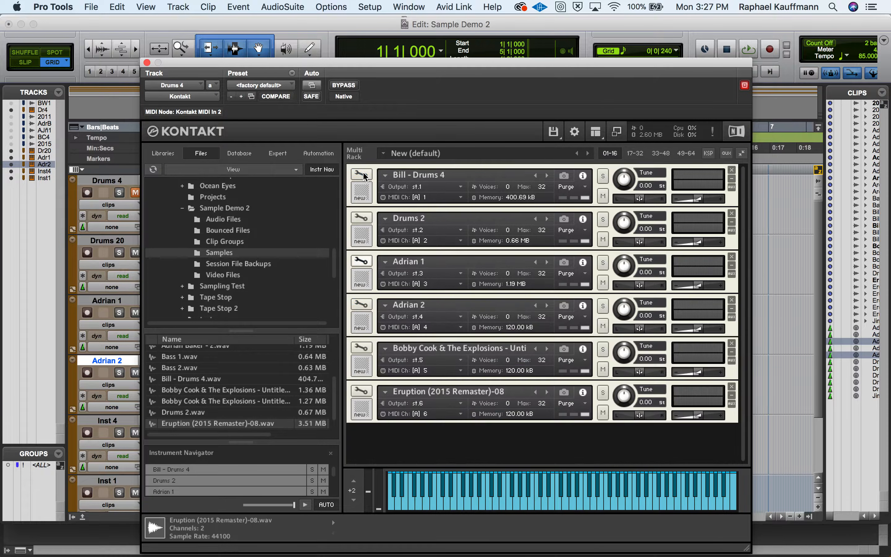
- Enable Sync / Slice with Timemachine Pro for Kontakt's Adrian 2 instrument, and play back the four bars with Kontakt closed
left_click(360, 305)
left_click(602, 218)
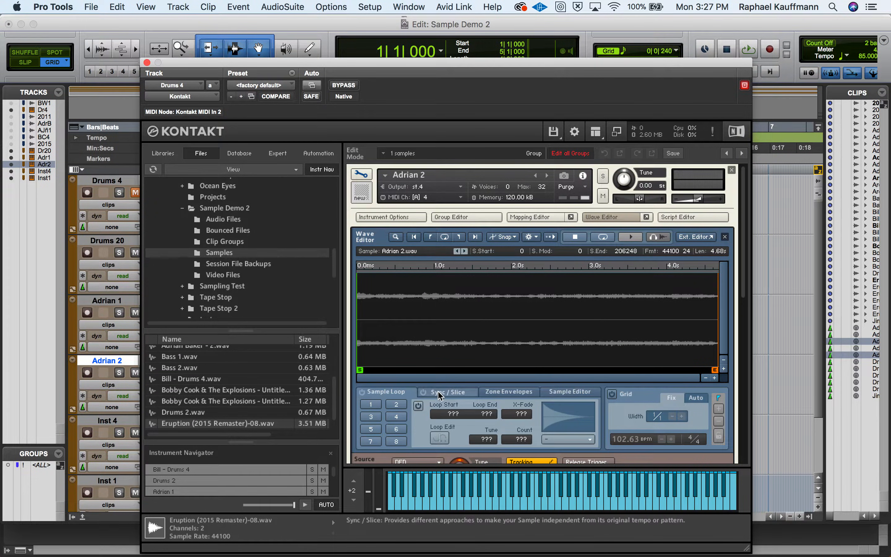
left_click(446, 391)
left_click(387, 428)
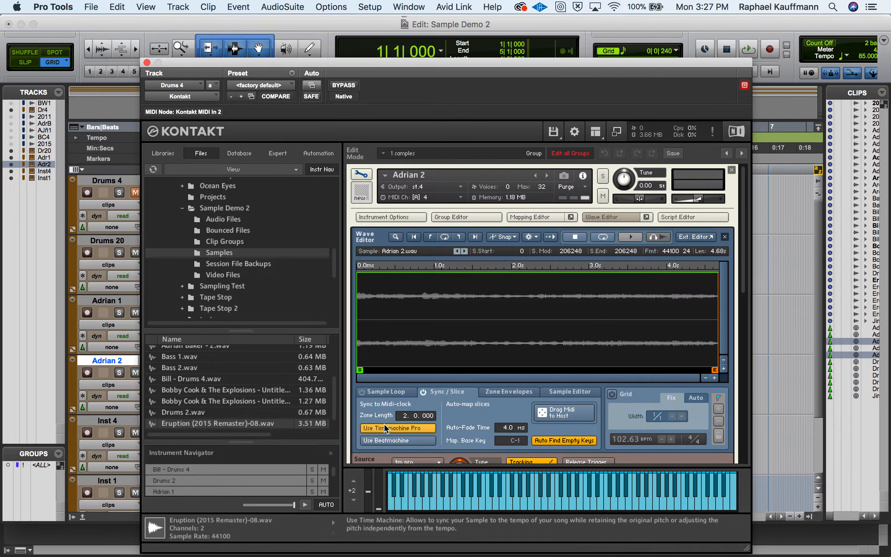
left_click(367, 182)
key("space")
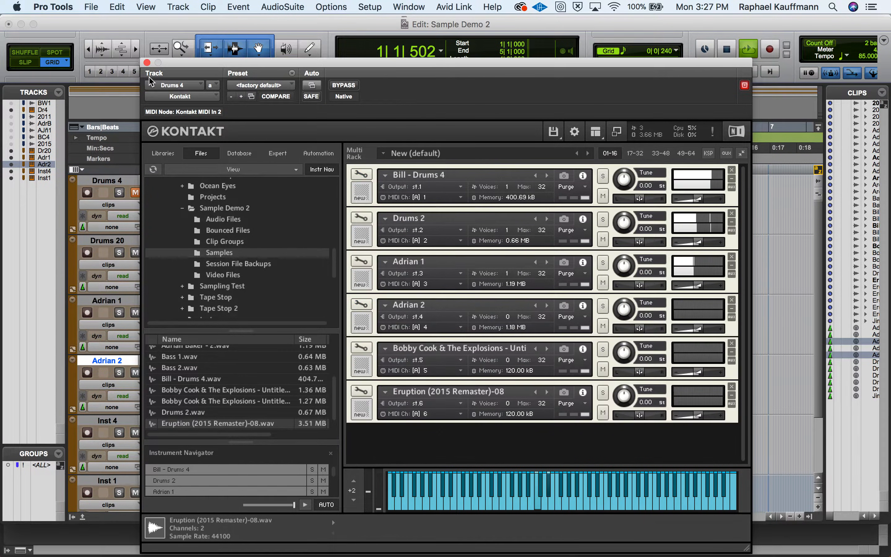
left_click(147, 63)
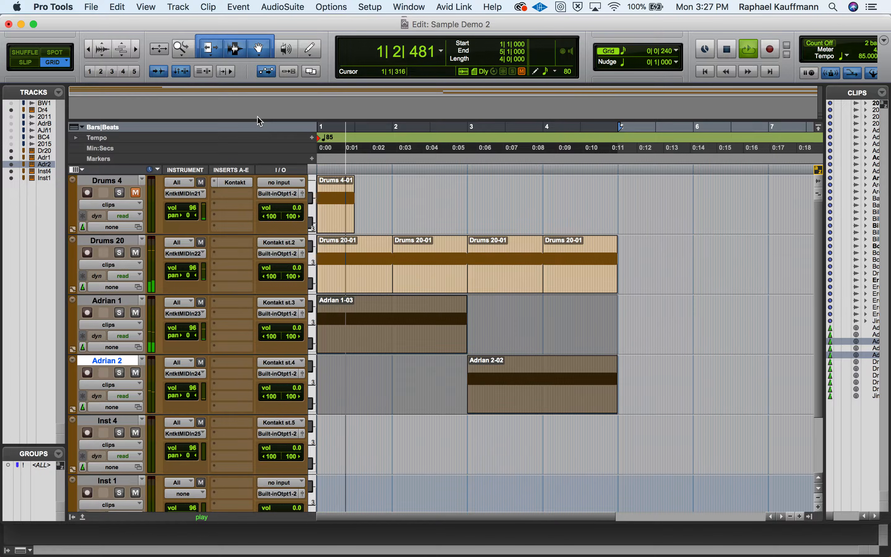
- Stop playback and rename the Inst 4 track as bass
key("space")
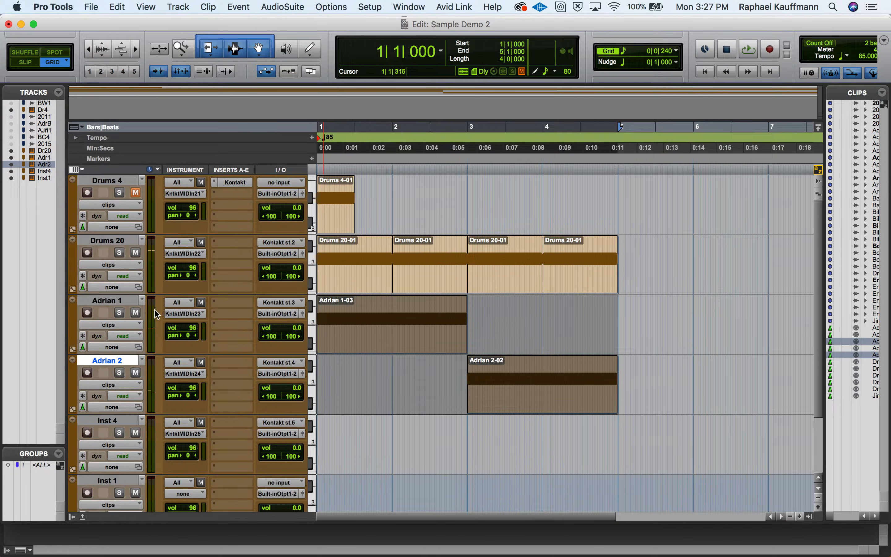
double_click(125, 420)
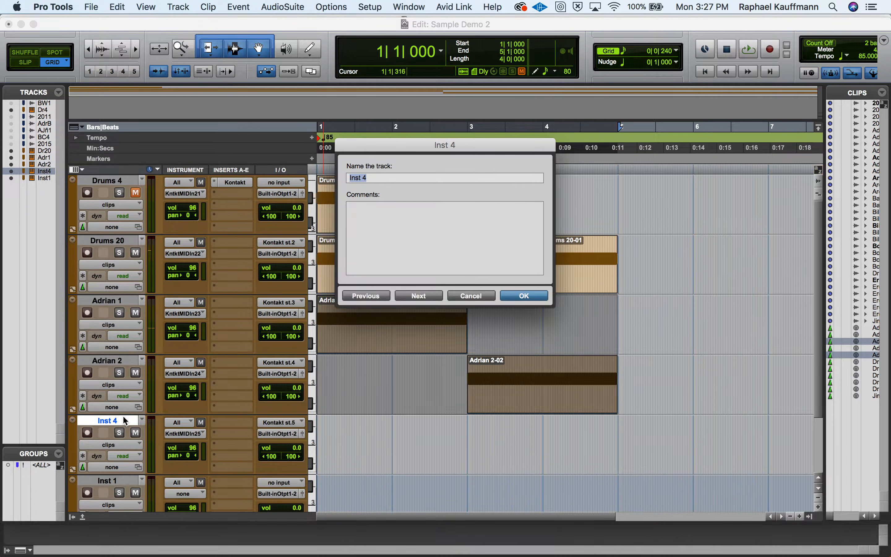
type("bass")
key("Return")
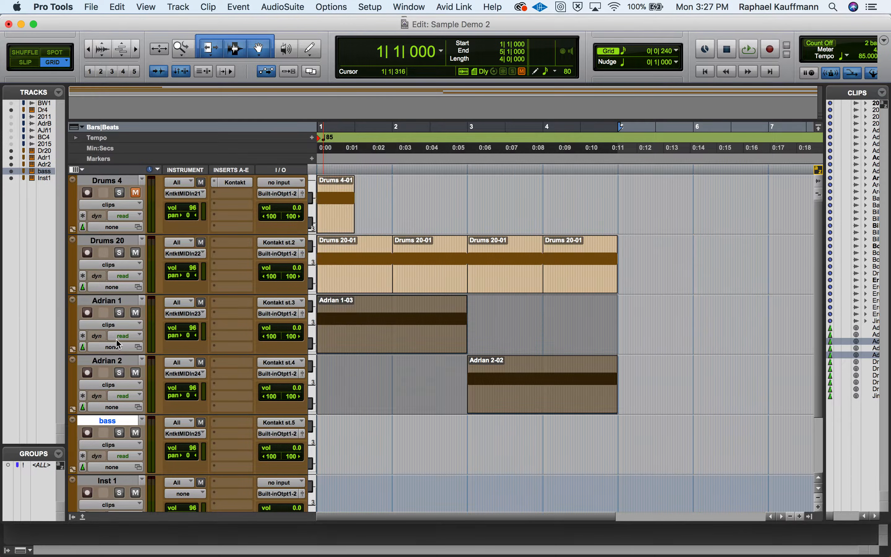
- Enable Sync / Slice with Timemachine Pro for Kontakt's Bobby Cook & The Explosions instrument in the Wave Editor, and close Kontakt
left_click(235, 182)
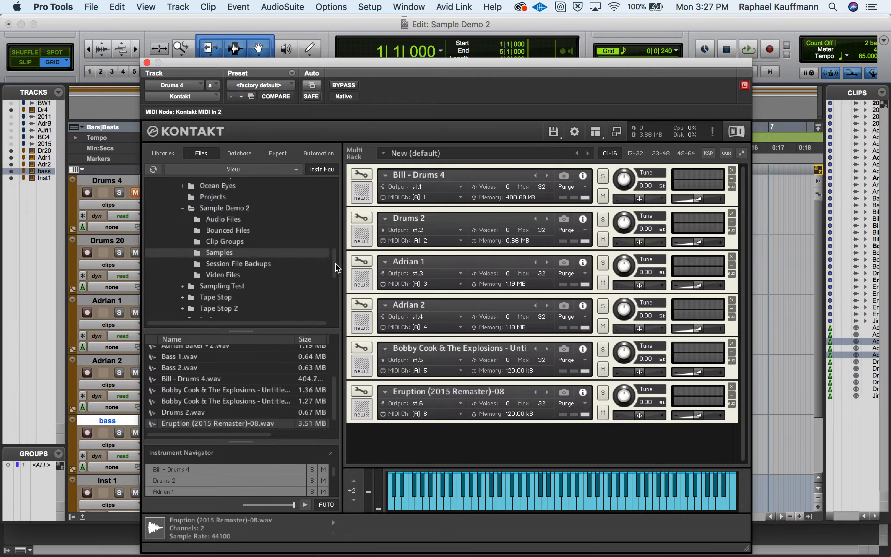
left_click(360, 350)
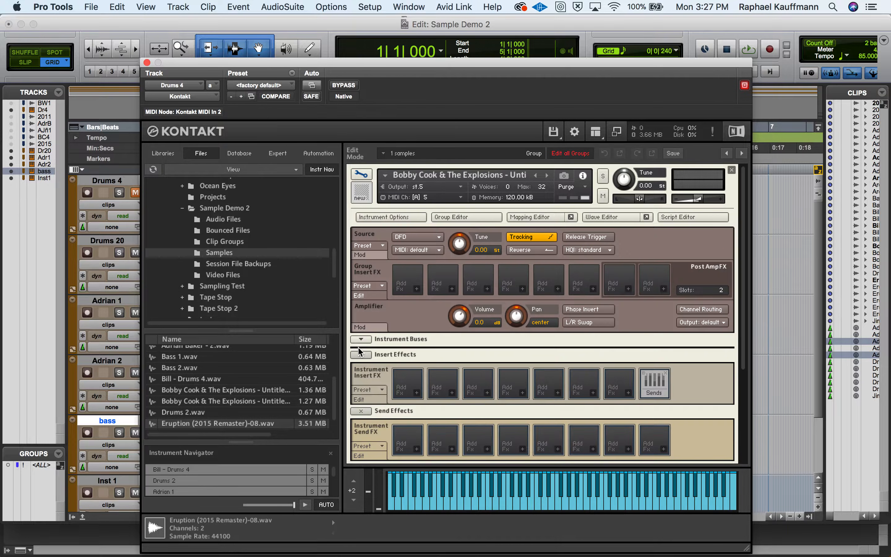
left_click(610, 217)
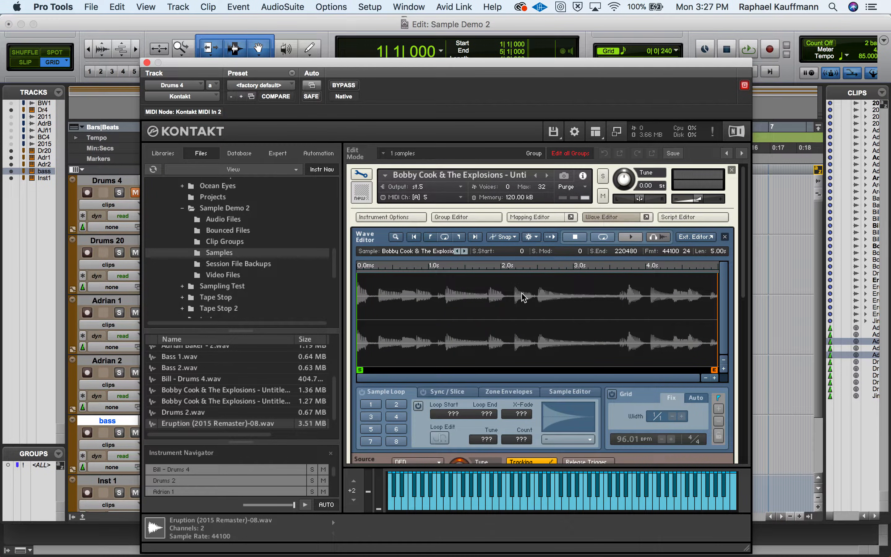
left_click(452, 391)
left_click(409, 427)
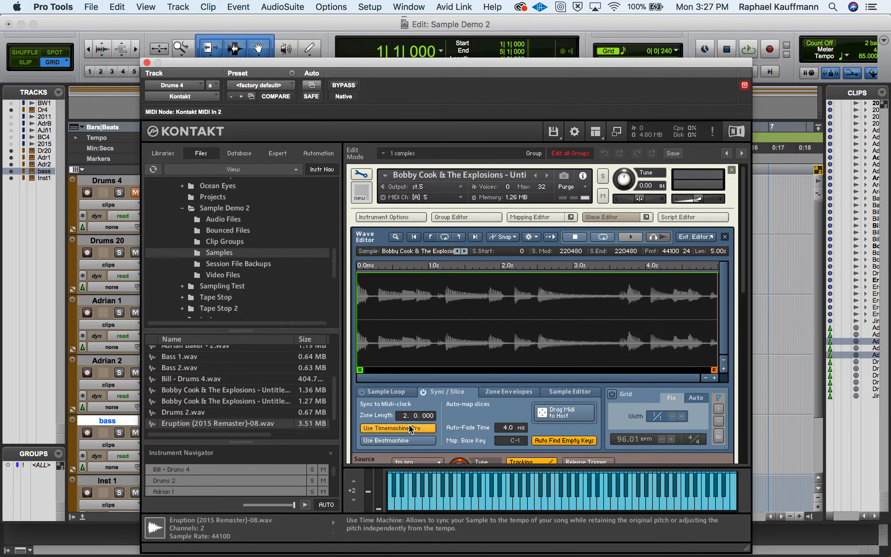
left_click(146, 62)
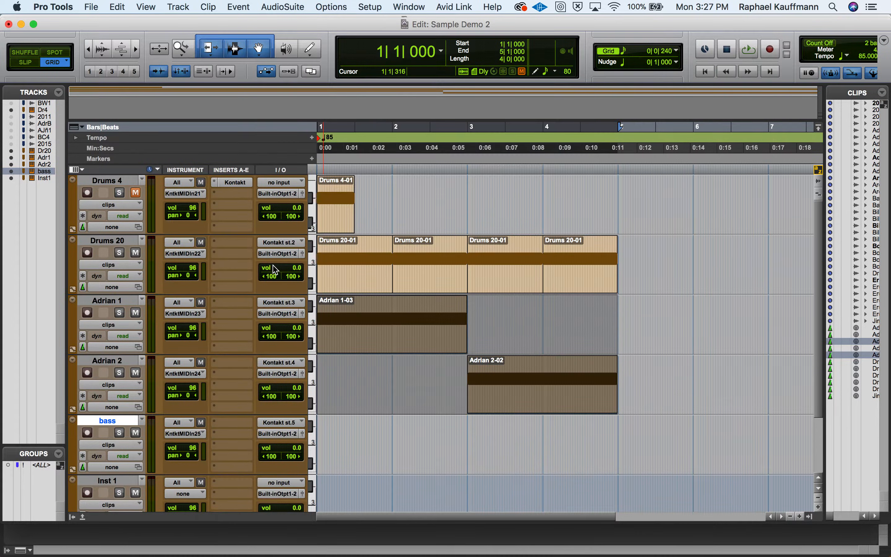
- Show only the bass track in the MIDI Editor, create a C3 note spanning bars 1 and 2, and play it back
key("ctrl+equal")
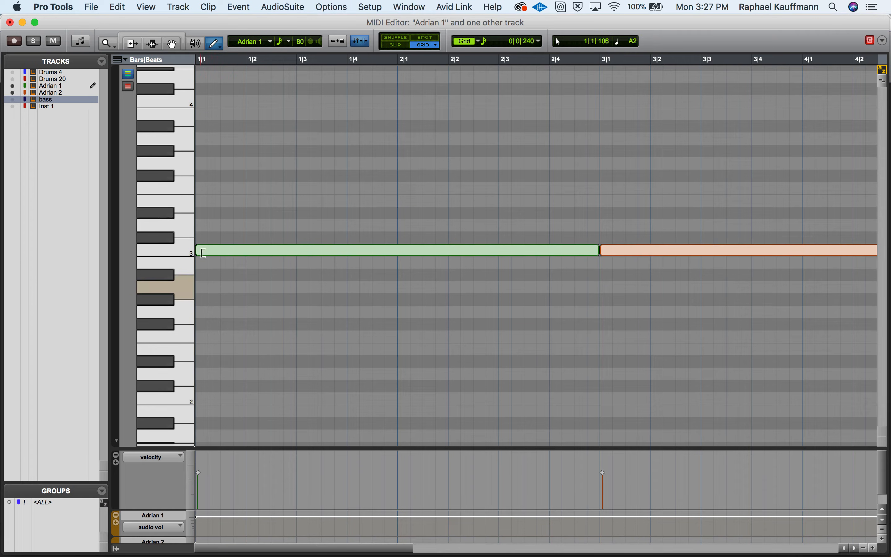
left_click(13, 99)
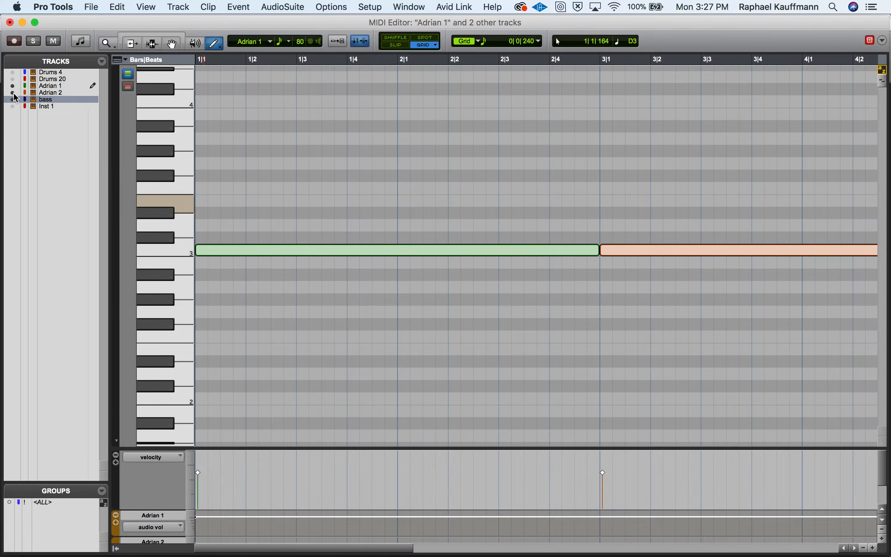
left_click(12, 92)
left_click(12, 86)
left_click_drag(201, 250, 599, 251)
key("space")
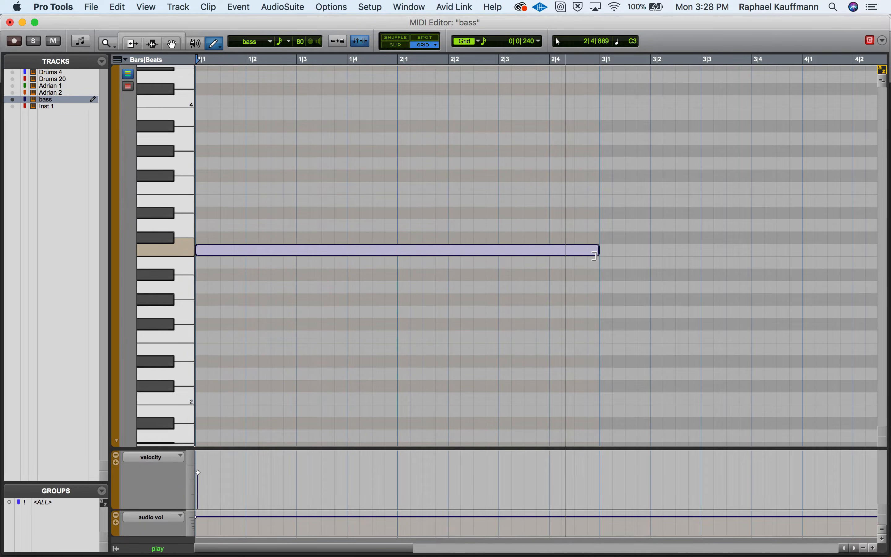
key("space")
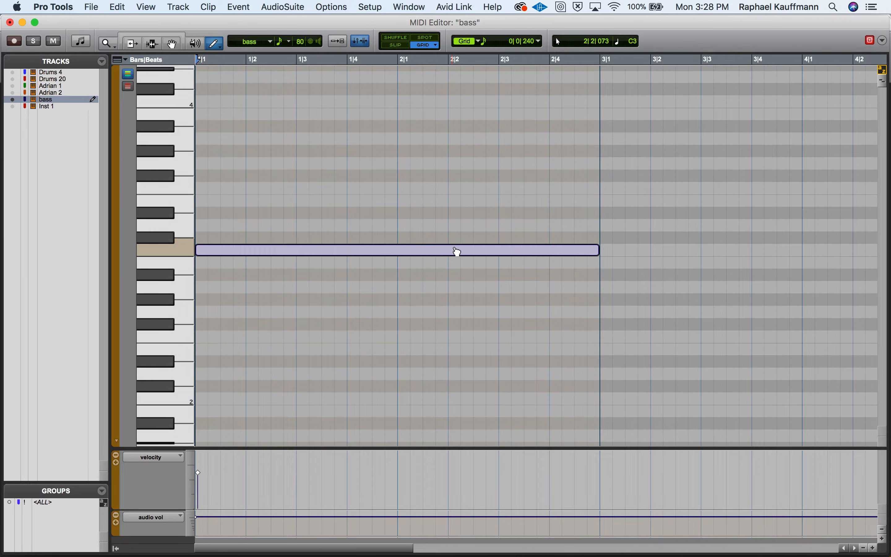
key("space")
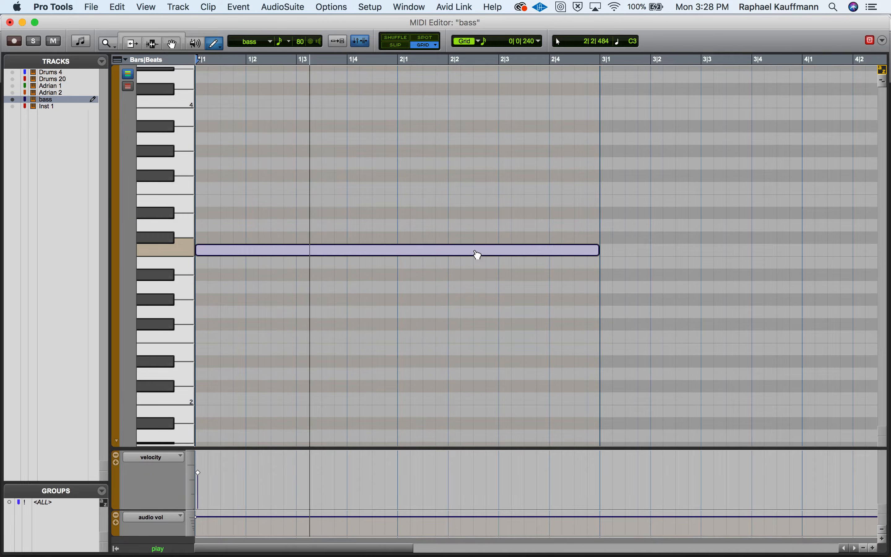
key("space")
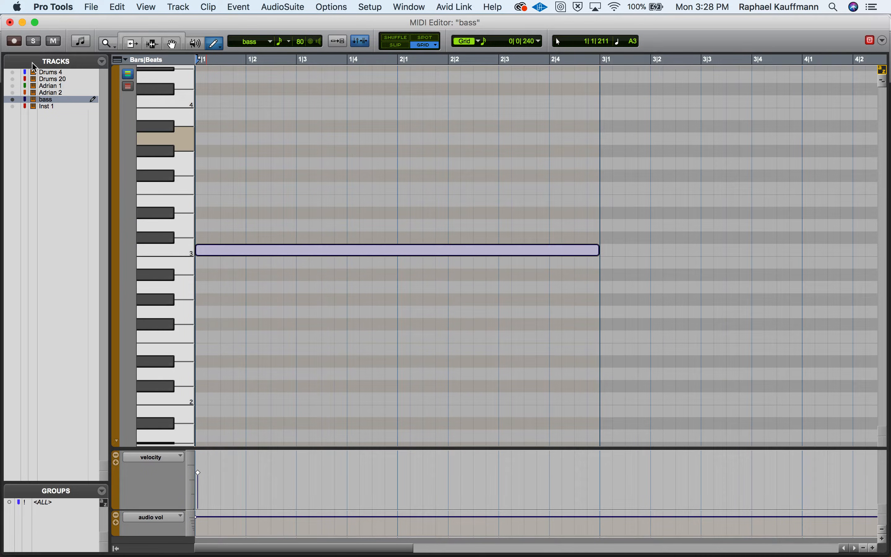
- Audition the bass instrument in Kontakt's Wave Editor and pull its sample end marker back to about 81367
left_click(10, 23)
left_click(234, 183)
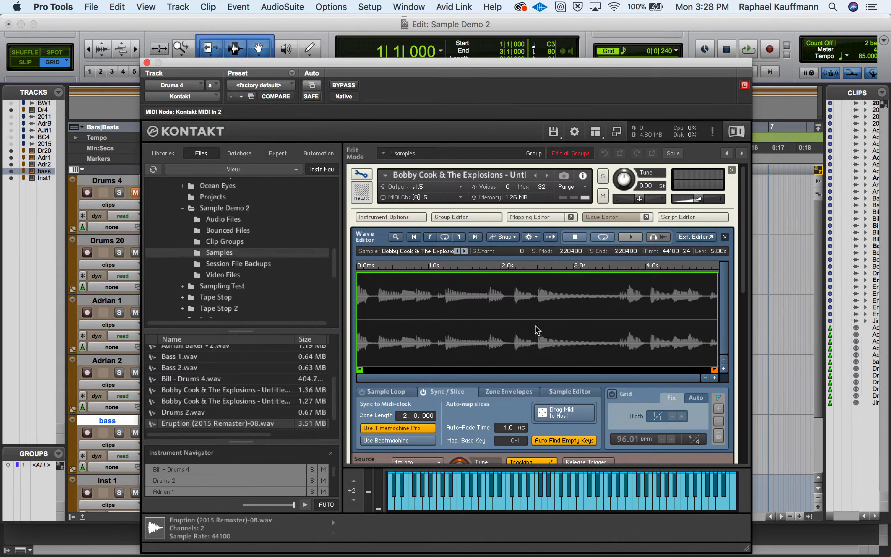
key("space")
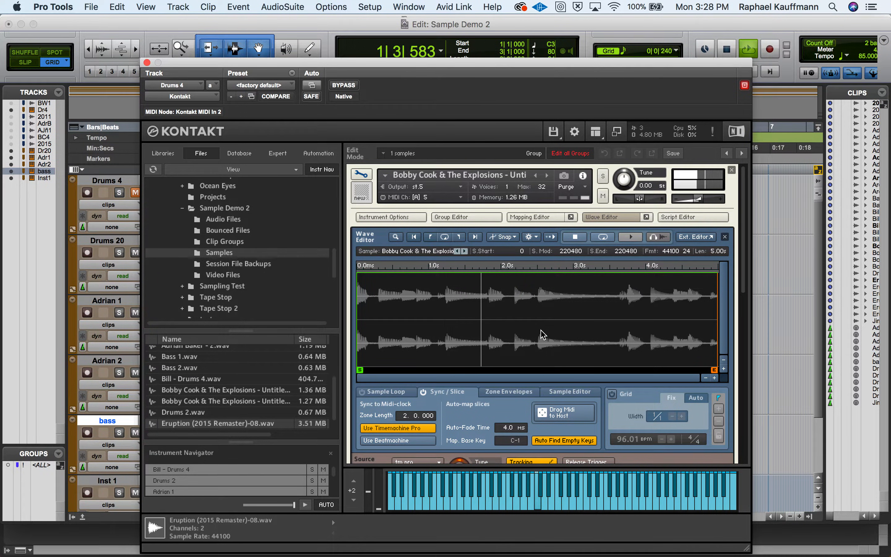
key("space")
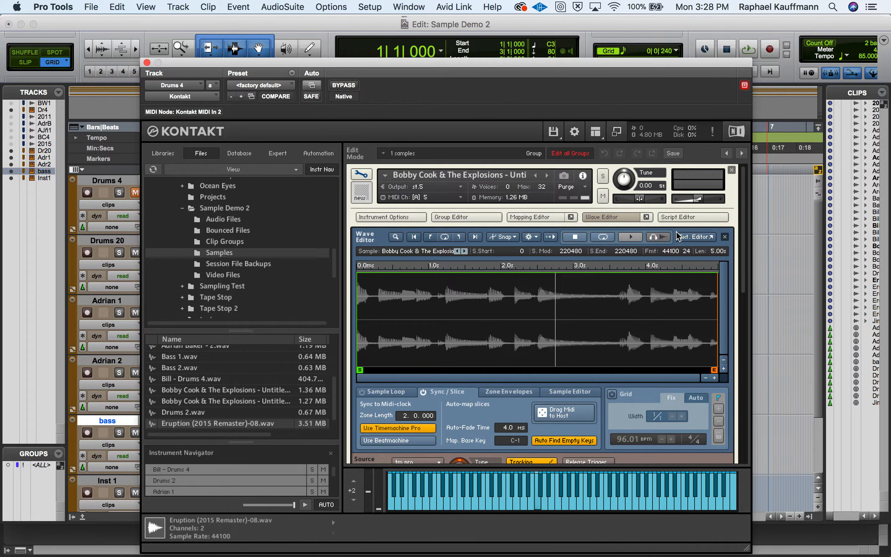
left_click_drag(544, 65, 482, 116)
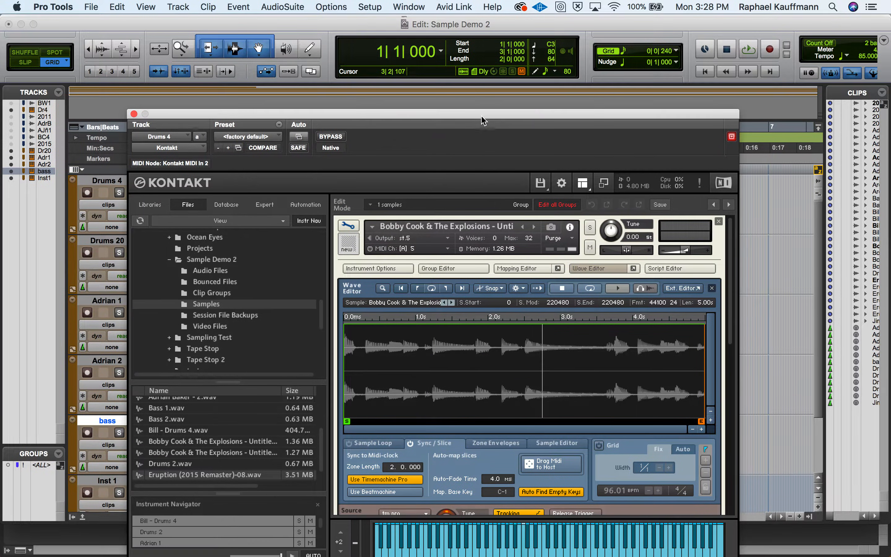
key("space")
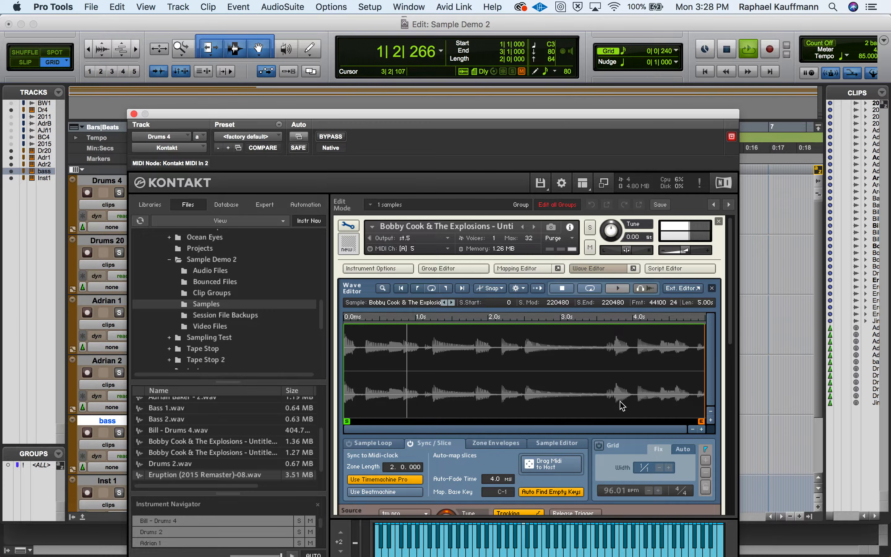
key("space")
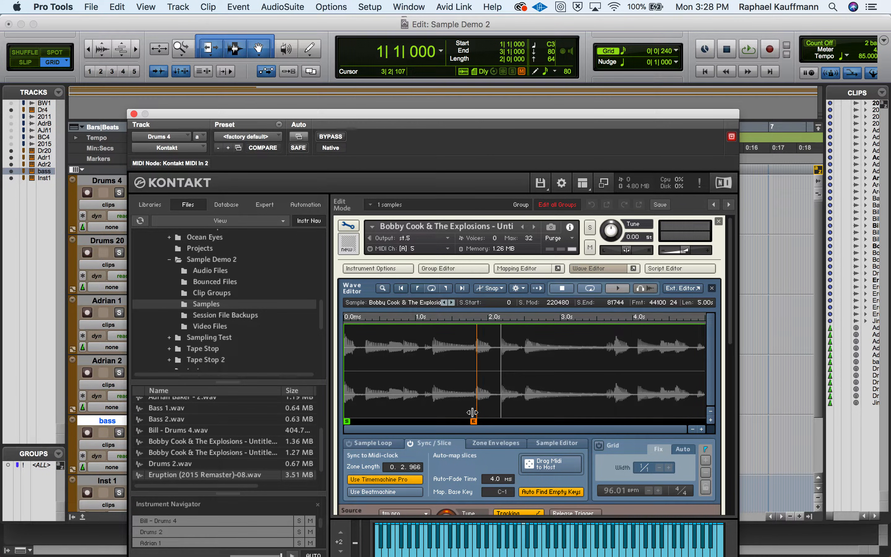
key("space")
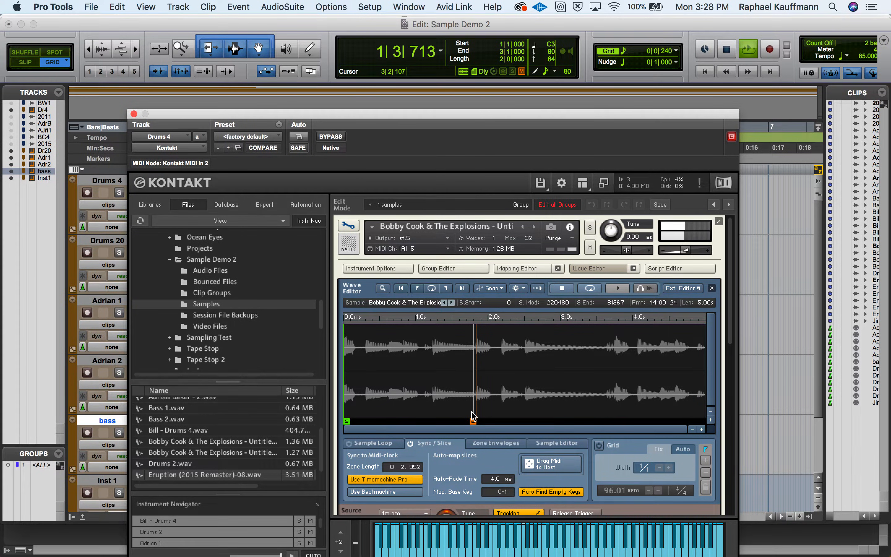
key("space")
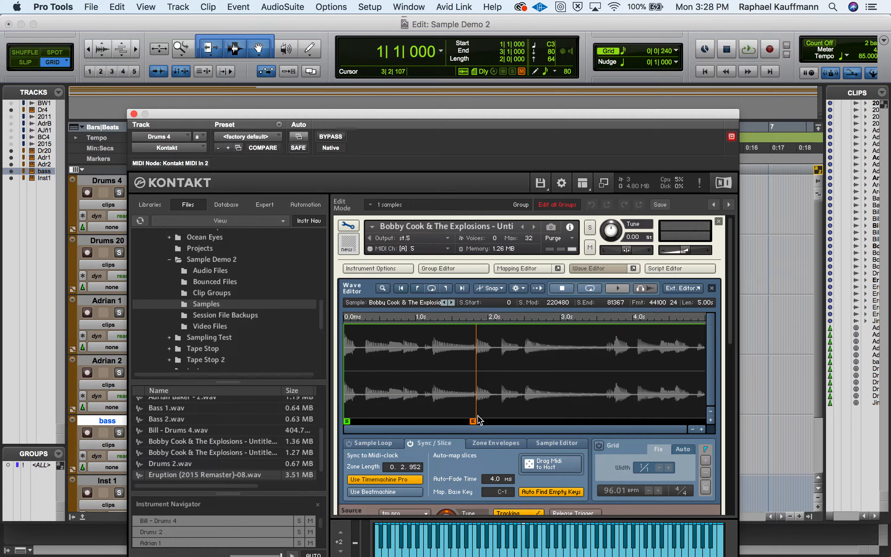
- Refine the bass sample's end to 80654, just before the note attack near 1.83 s, and audition the result
left_click(701, 429)
left_click(701, 429)
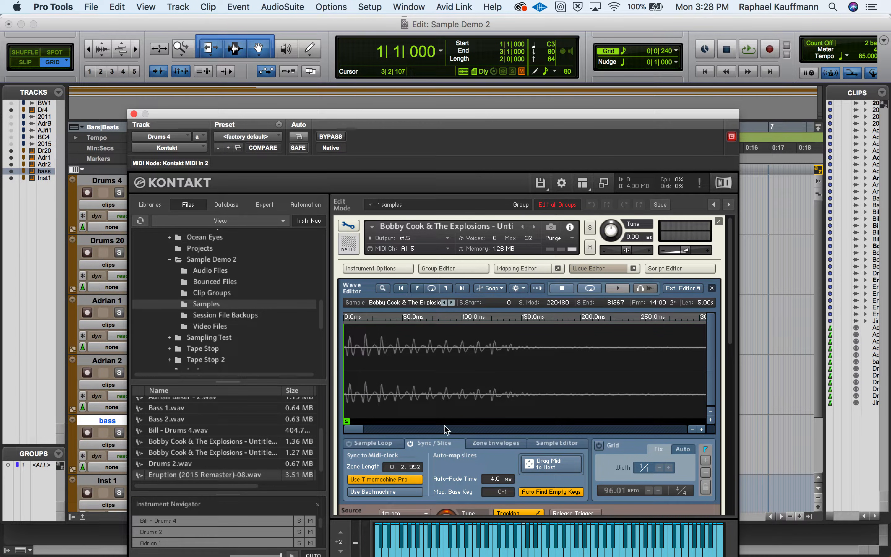
left_click_drag(358, 429, 477, 428)
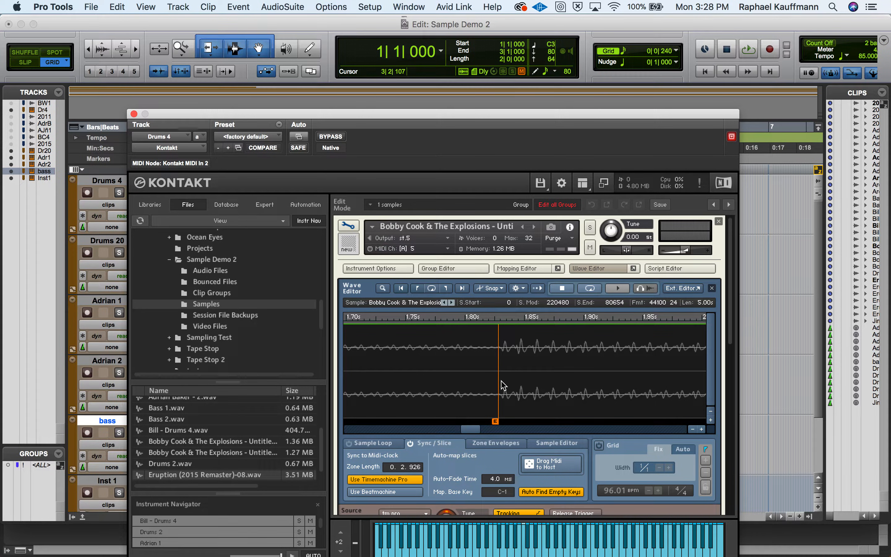
key("space")
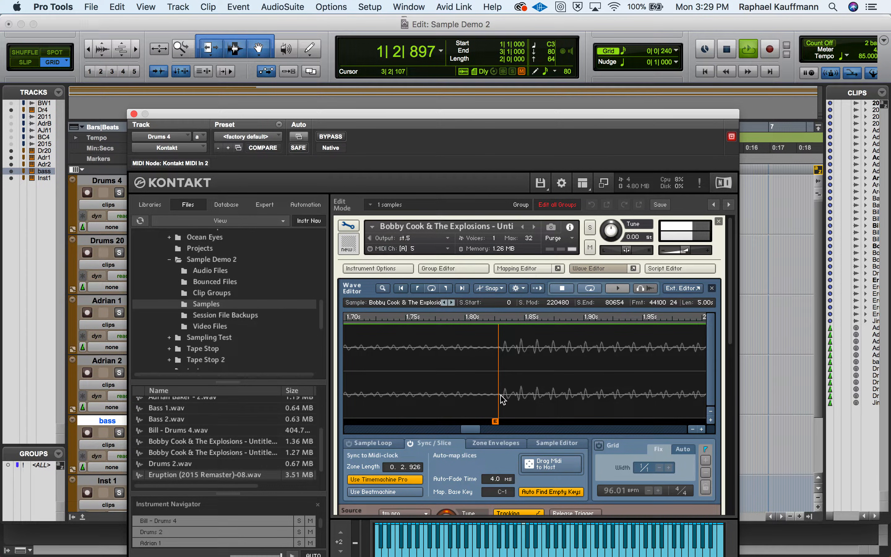
key("space")
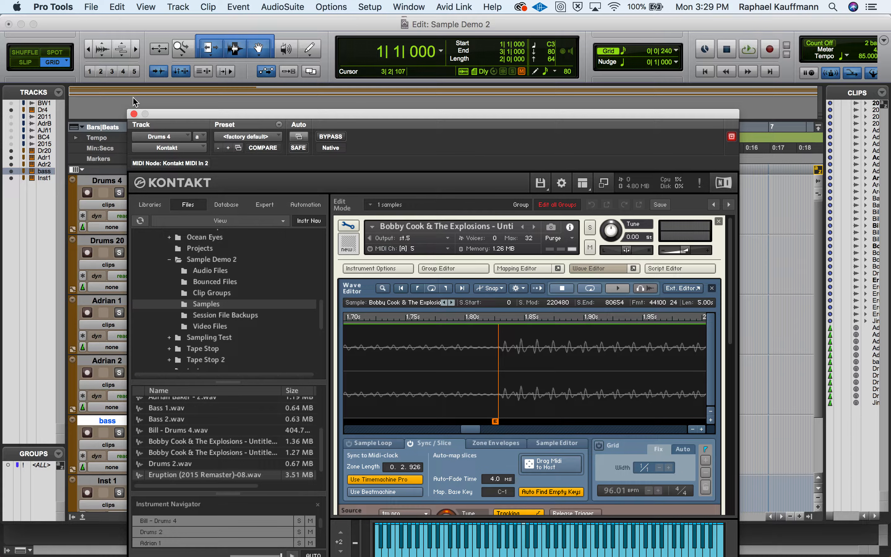
- Close Kontakt and shorten the bass clip's C3 note in the MIDI Editor to three beats, ending at 1|4, while auditioning it
left_click(134, 114)
key("space")
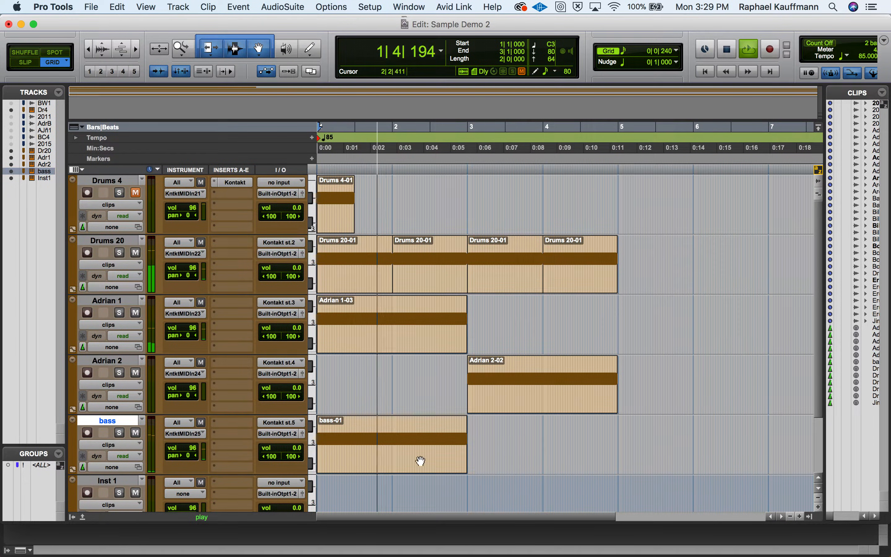
key("space")
double_click(408, 461)
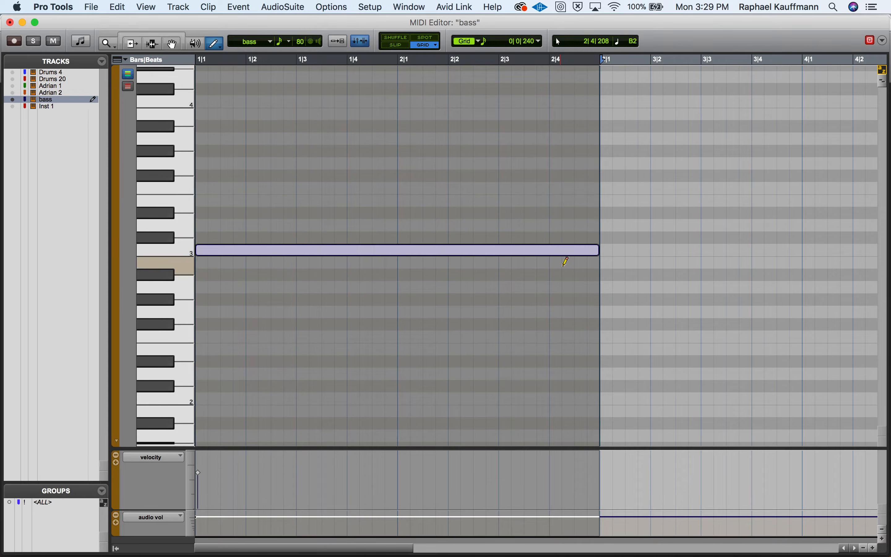
left_click_drag(594, 253, 413, 258)
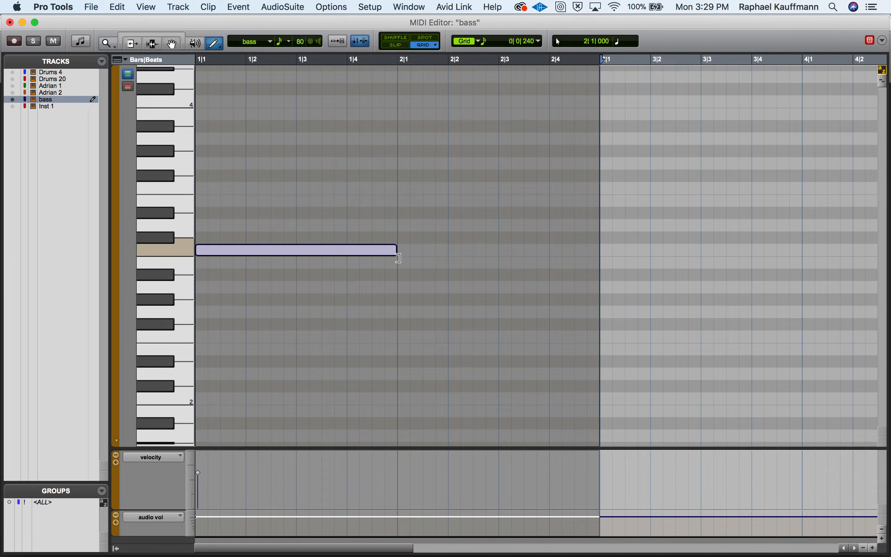
key("space")
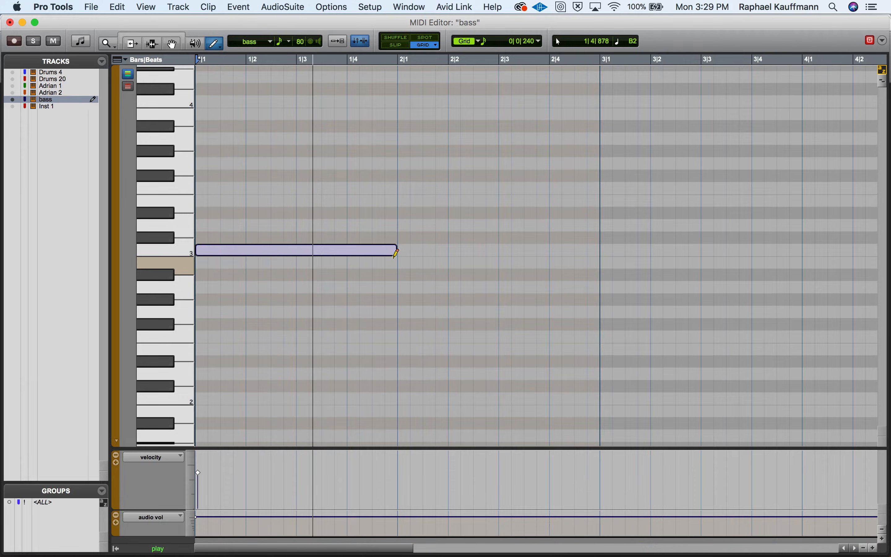
left_click_drag(396, 253, 351, 247)
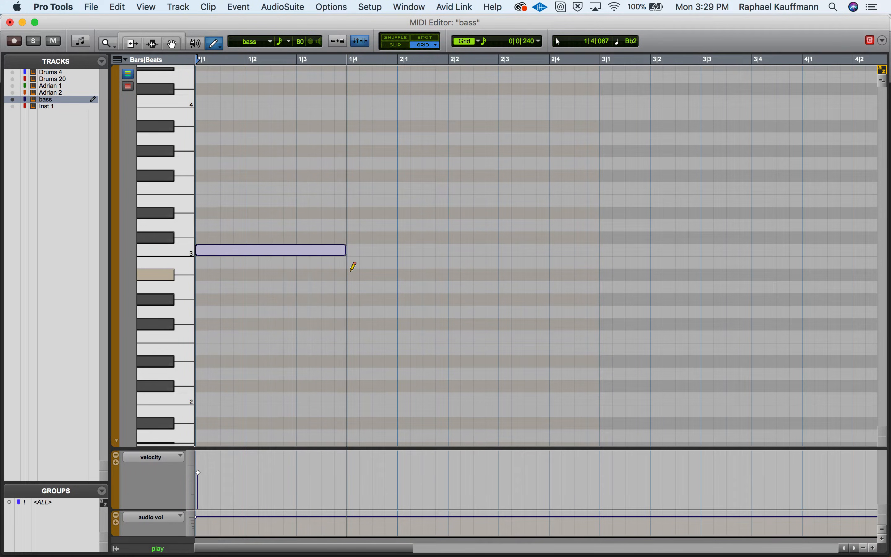
- Return to the Edit window and duplicate the bass clip so the copy fills bars 3 and 4
left_click(10, 22)
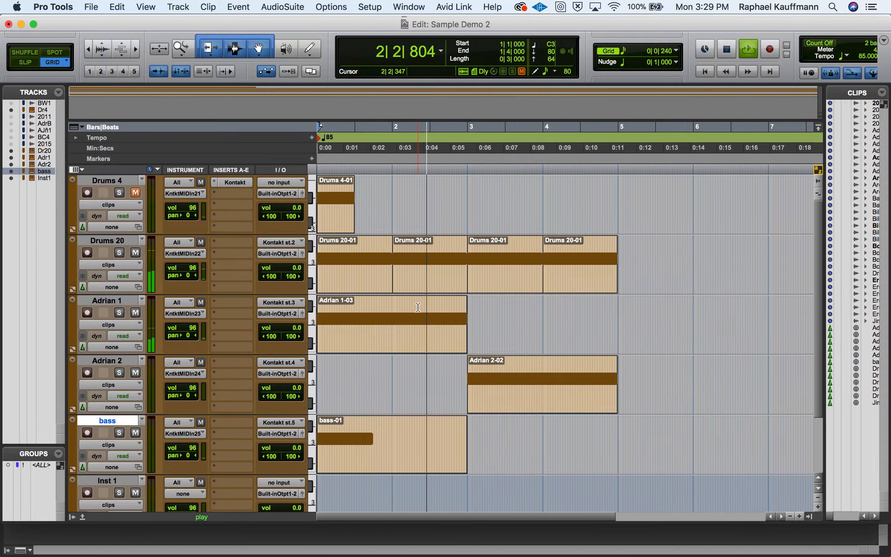
left_click(397, 454)
key("super+d")
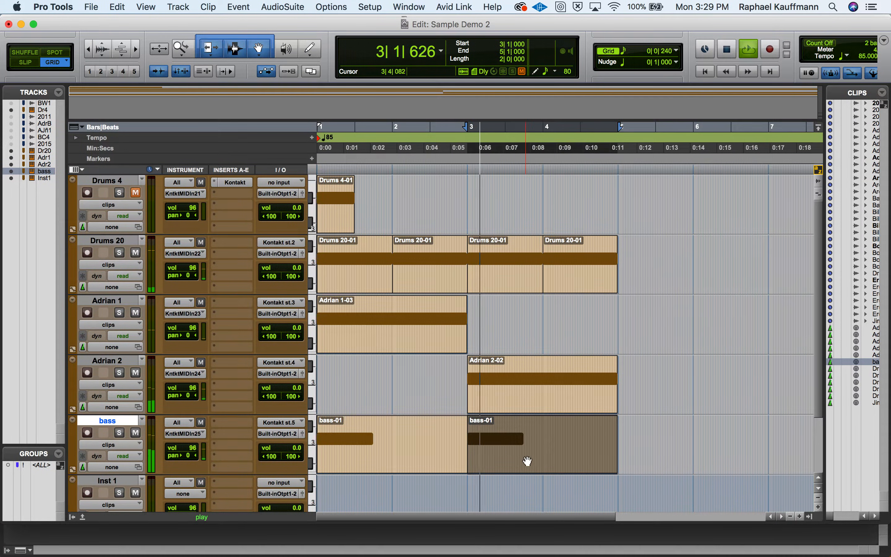
key("space")
- Transpose the note in the duplicated bass clip at bar 3 down to Bb2 and play it back
double_click(528, 462)
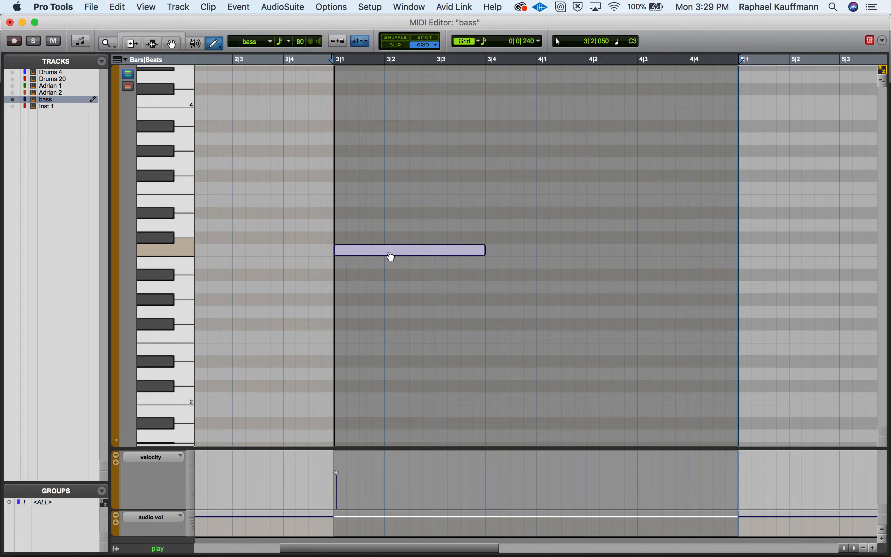
mouse_move(391, 267)
left_mouse_down()
mouse_move(390, 302)
mouse_move(390, 262)
mouse_move(388, 281)
left_mouse_up()
key("space")
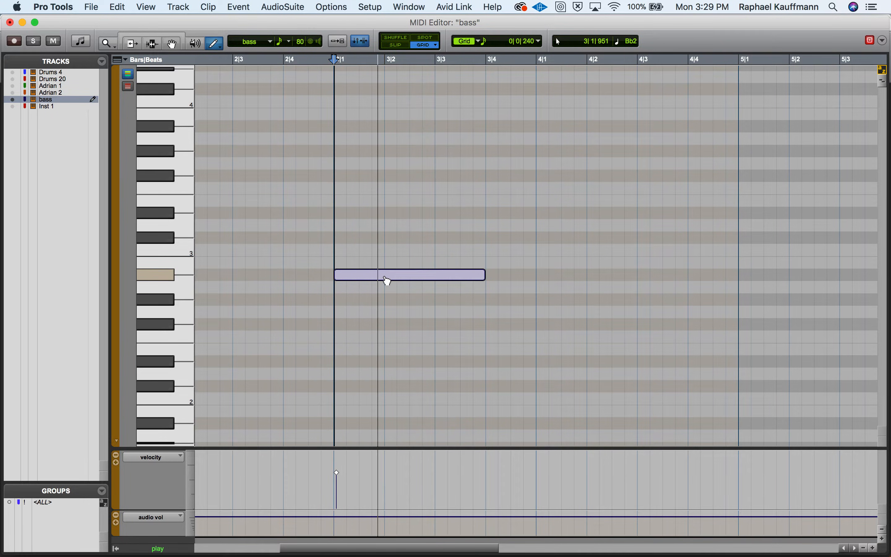
- Play the bass part from the transposed bar 3 note and from the session start, and return to the Edit window
key("space")
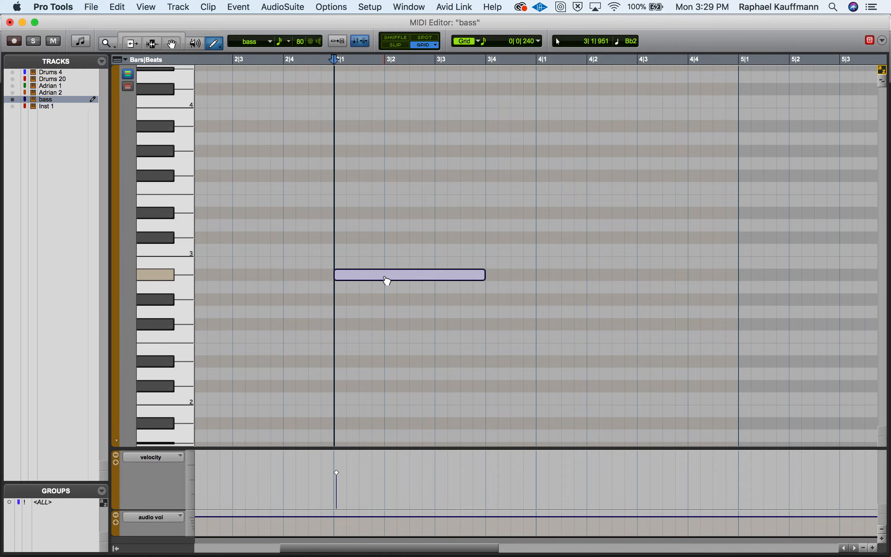
key("space")
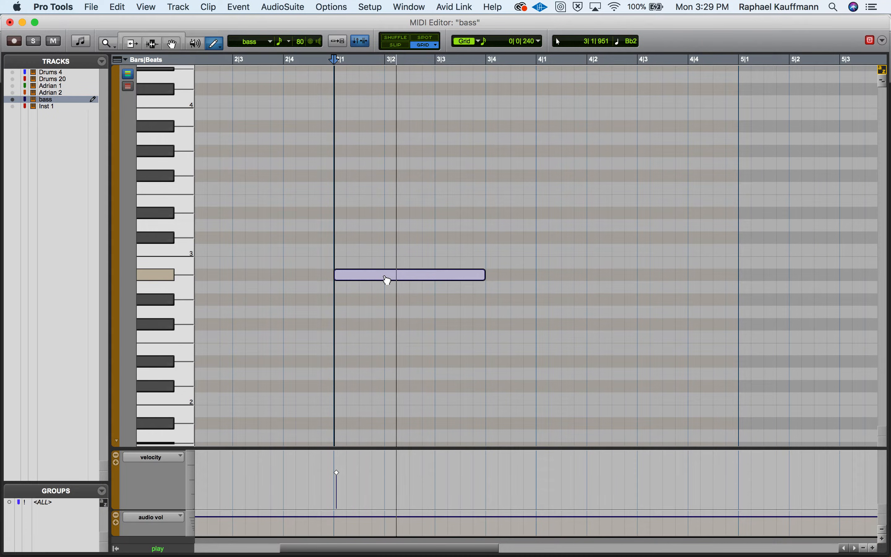
key("Return")
key("space")
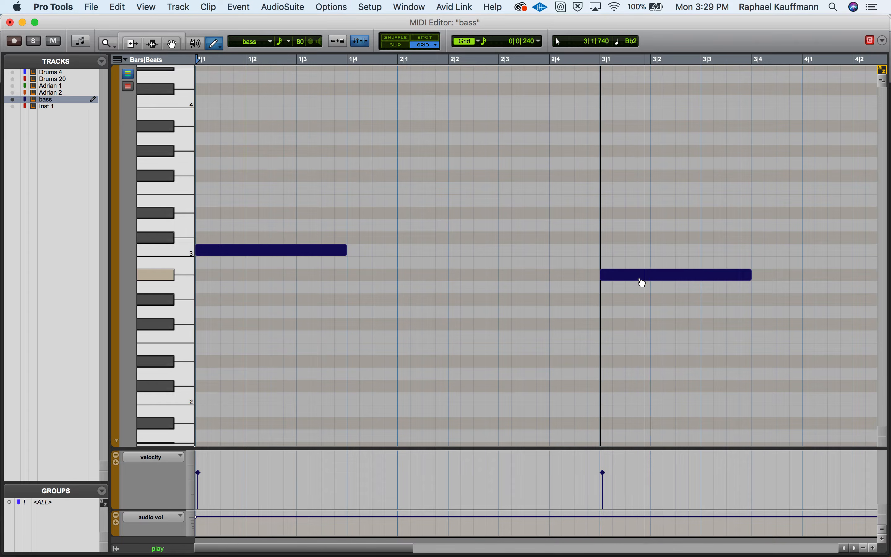
left_click(10, 22)
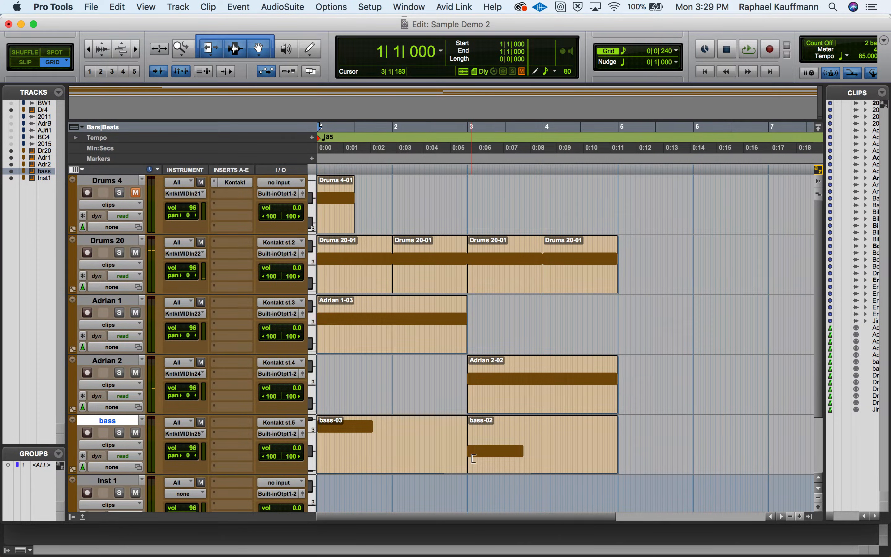
- Rename the Inst 1 track as Van H
scroll(474, 458, "down", 3)
double_click(110, 396)
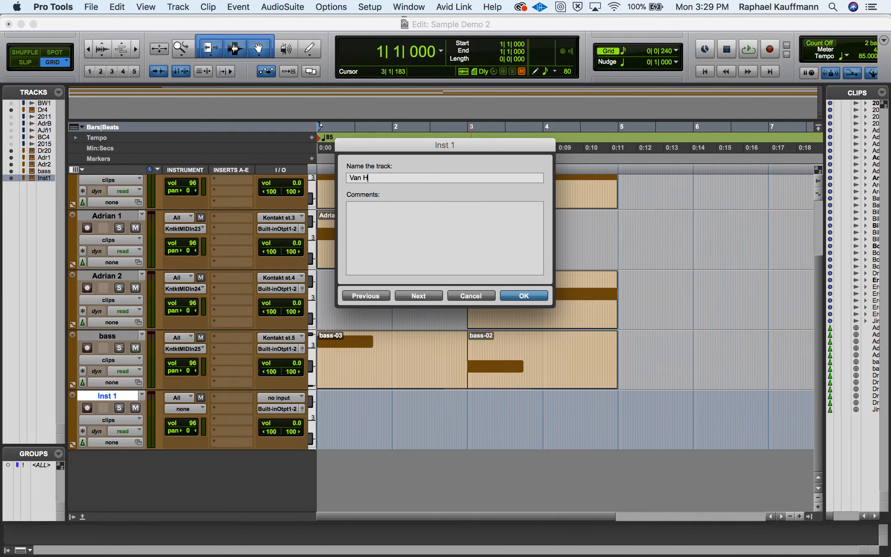
key("Return")
scroll(251, 377, "up", 3)
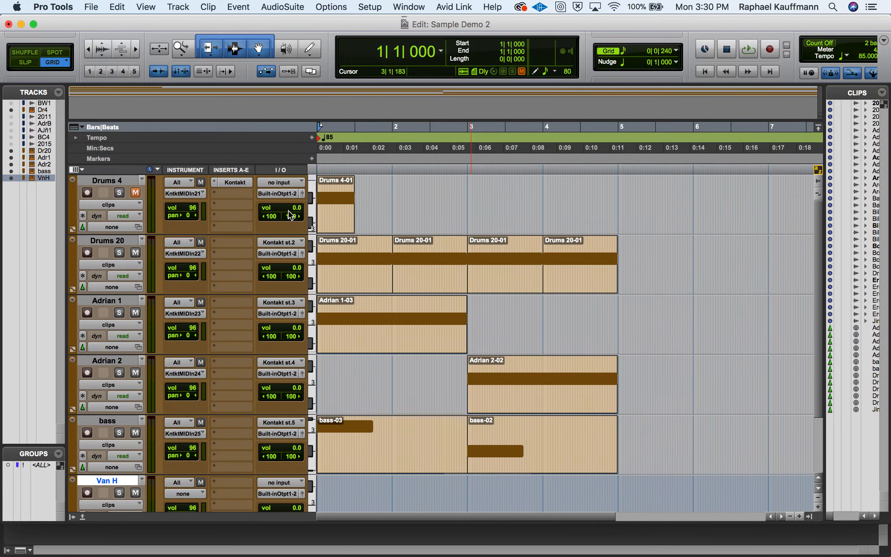
- Route the Van H track's MIDI output to Kontakt MIDI In 2 channel 6 and its audio input to Kontakt st.6
scroll(291, 215, "down", 3)
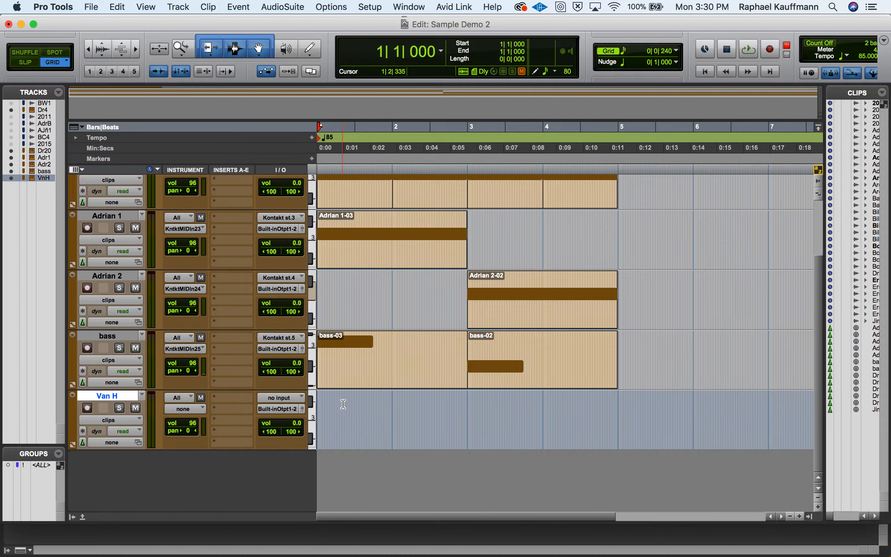
left_click(174, 409)
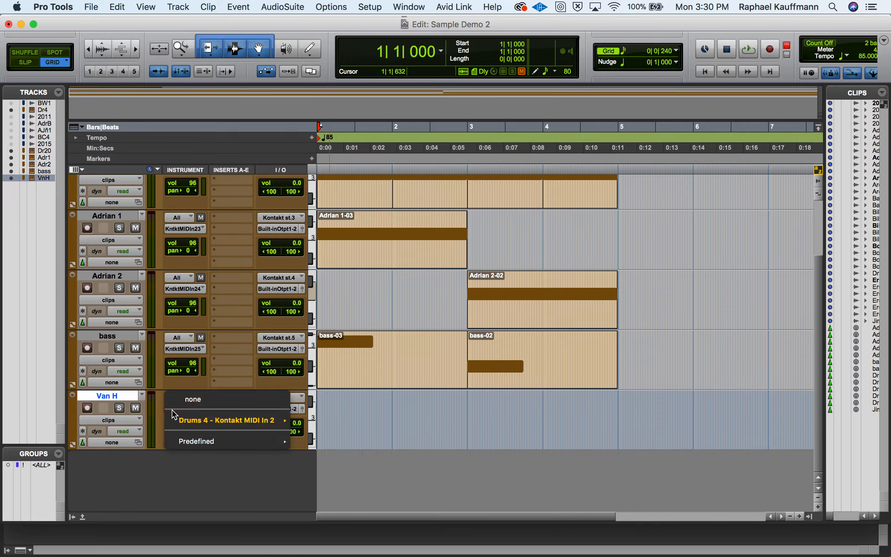
mouse_move(260, 420)
left_click(322, 437)
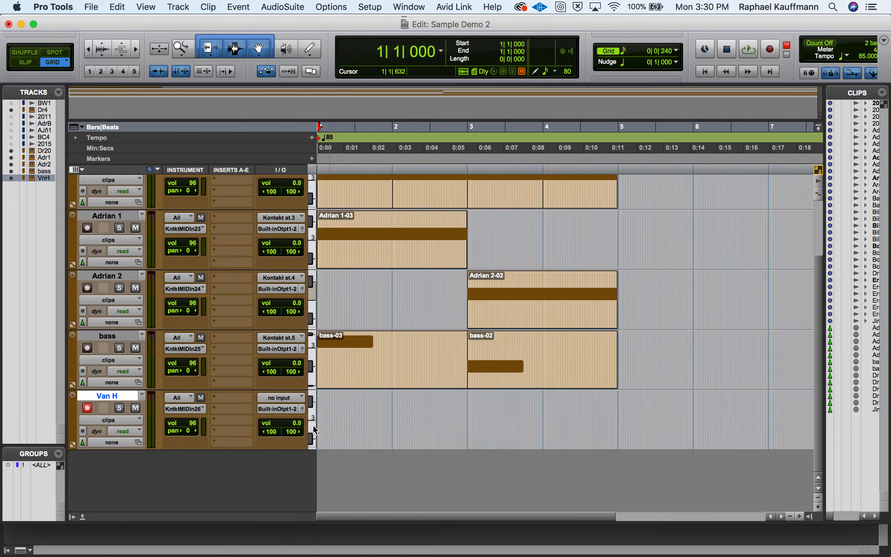
left_click(297, 399)
mouse_move(291, 420)
mouse_move(405, 422)
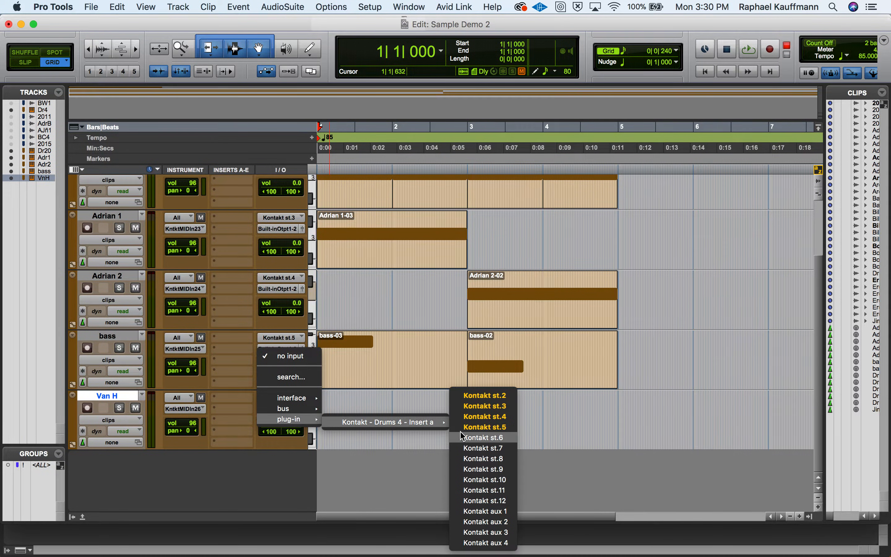
left_click(480, 438)
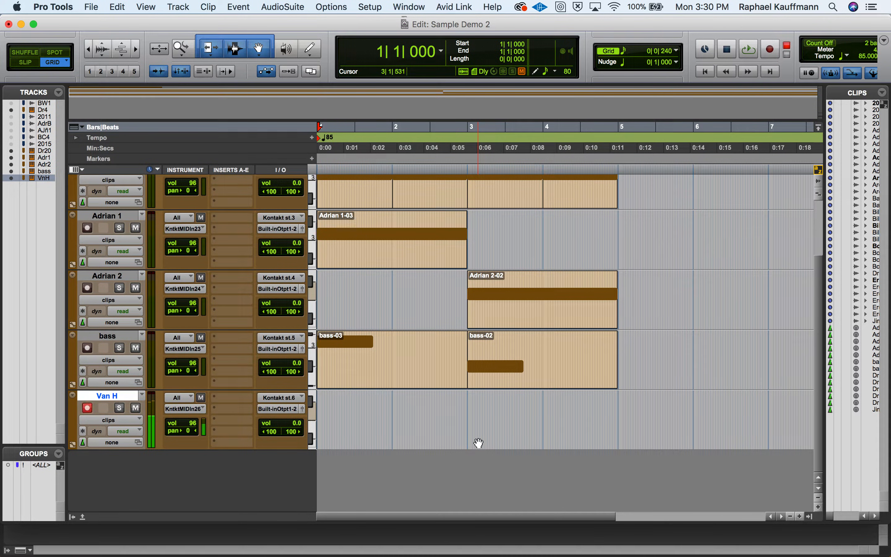
- Rehearse the Van H sample against the arrangement and record it over bars 1 to 4, with long notes at bars 2 and 4
key("space")
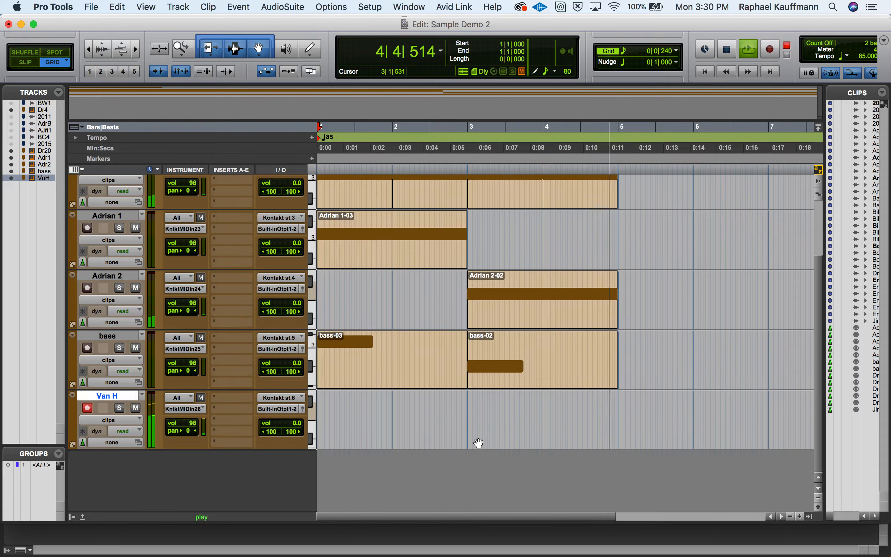
key("space")
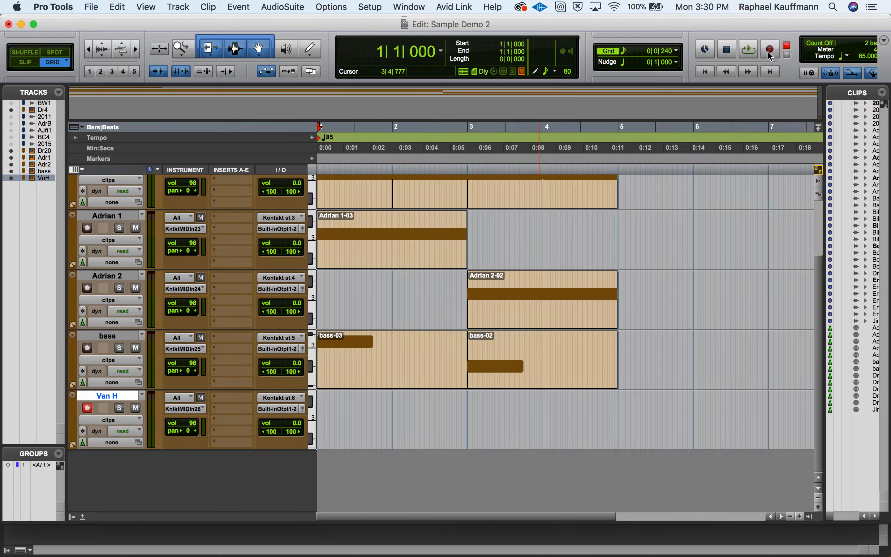
left_click(750, 50)
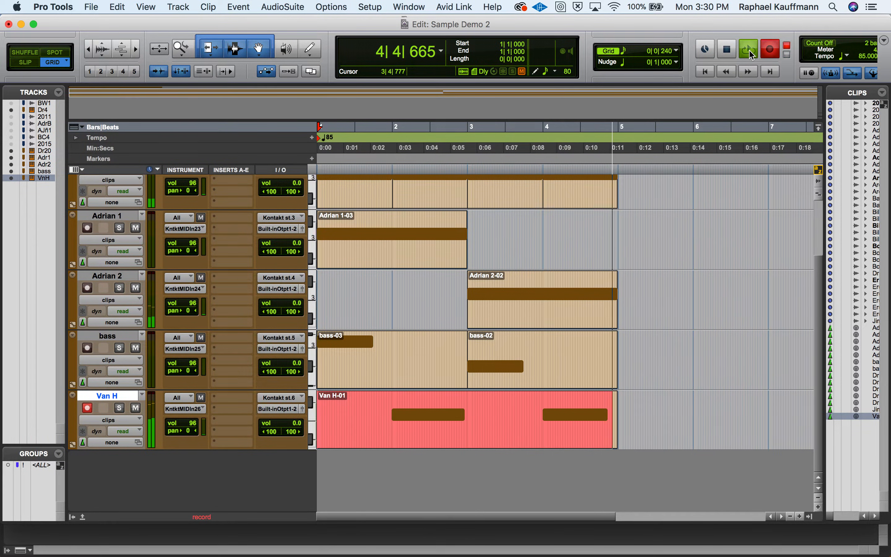
left_click(752, 54)
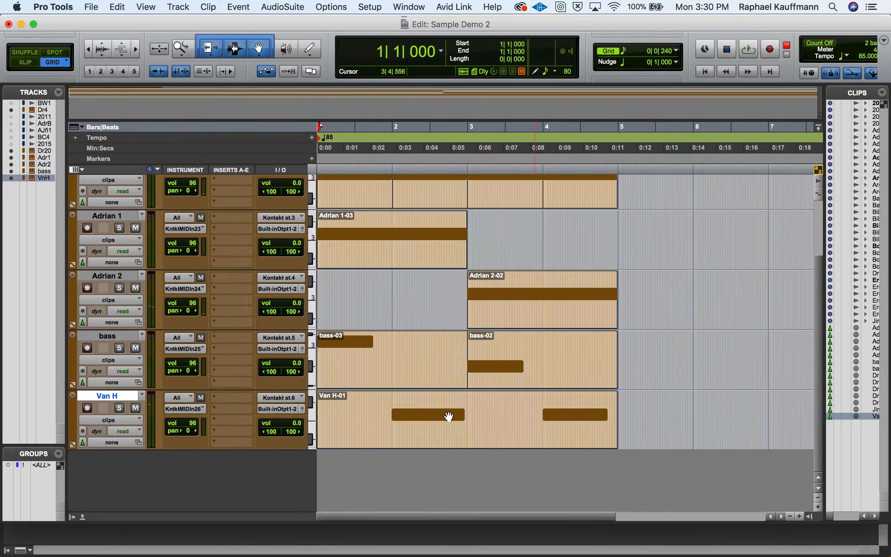
- Lower the Van H track's volume to -11.9 dB and audition the part from 1|4
left_click(289, 431)
left_click(370, 406)
key("space")
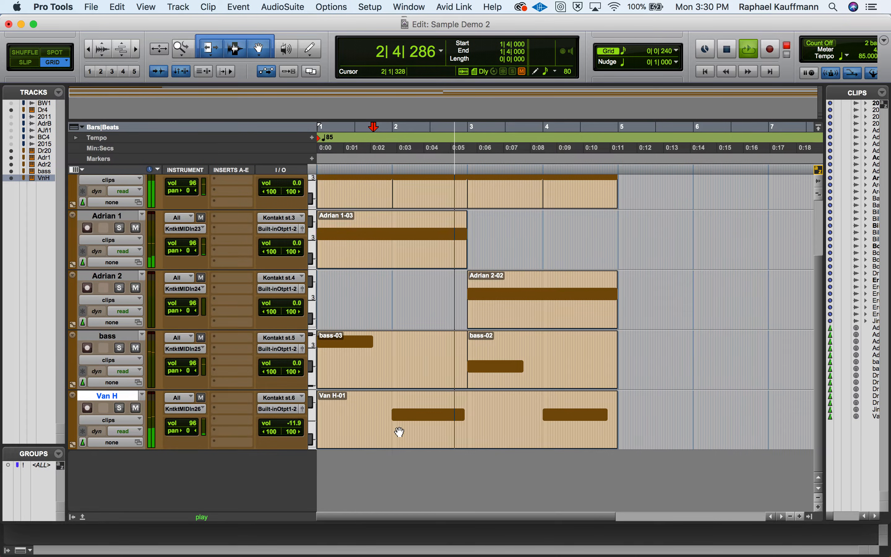
key("space")
scroll(315, 439, "up", 4)
scroll(316, 439, "down", 9)
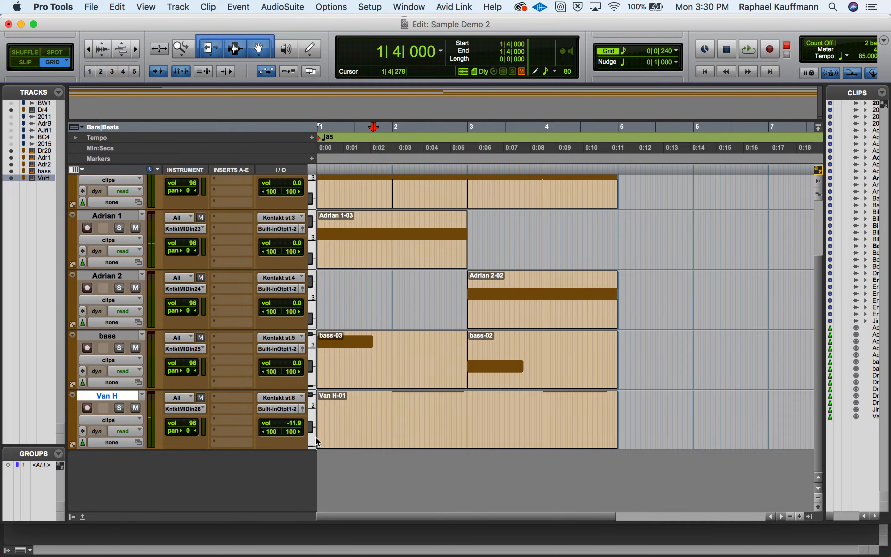
scroll(316, 439, "up", 3)
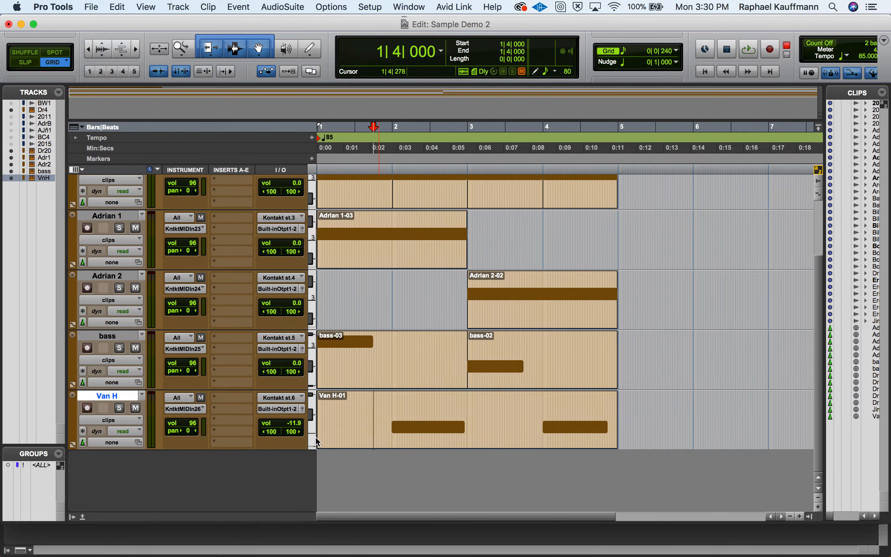
- Disarm recording on the Van H track and insert a stereo EQ3 7-Band on it
left_click(87, 408)
left_click(245, 397)
mouse_move(280, 398)
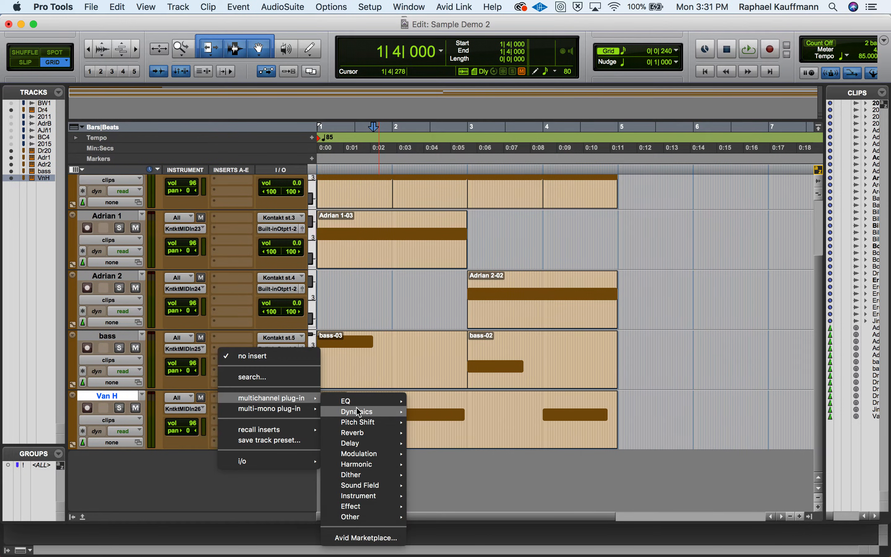
mouse_move(358, 412)
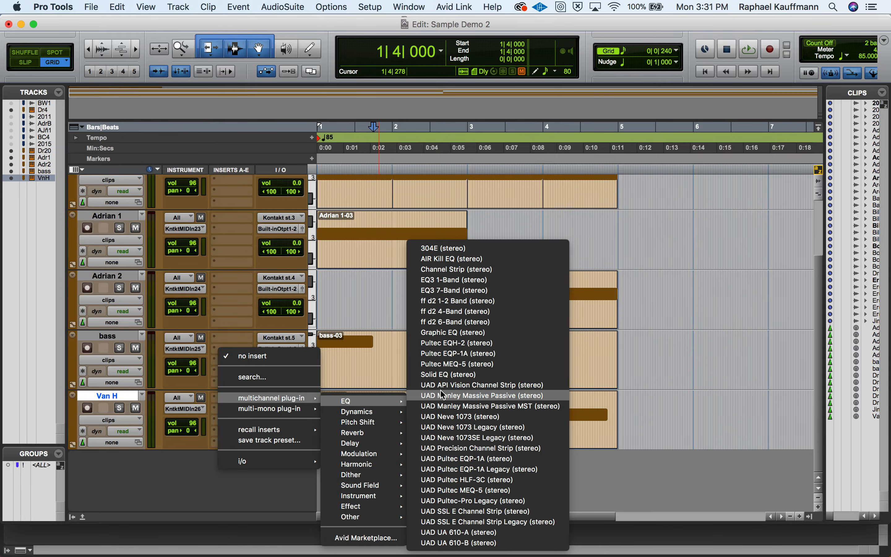
left_click(479, 291)
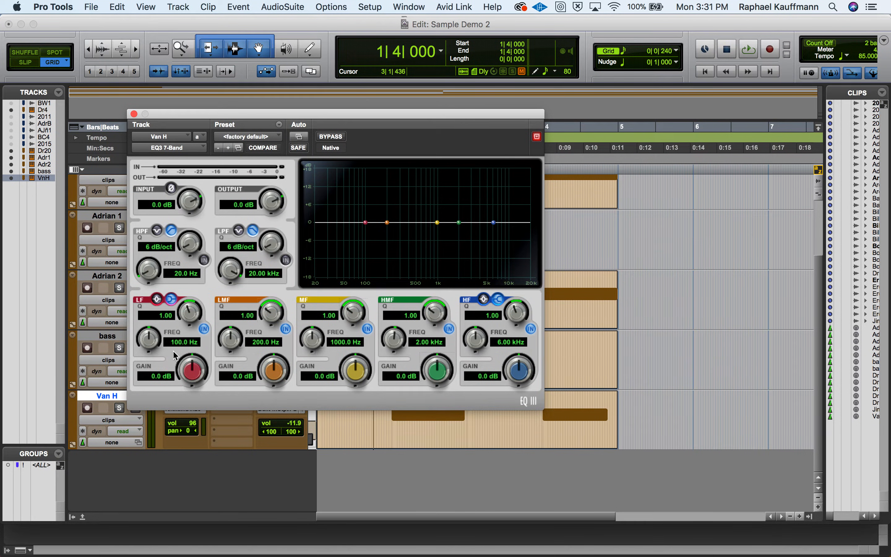
- Cut the EQ's low-frequency band by 12.0 dB at 500 Hz while auditioning, and close the plug-in
left_click_drag(189, 376, 177, 430)
key("space")
left_click_drag(364, 259, 424, 263)
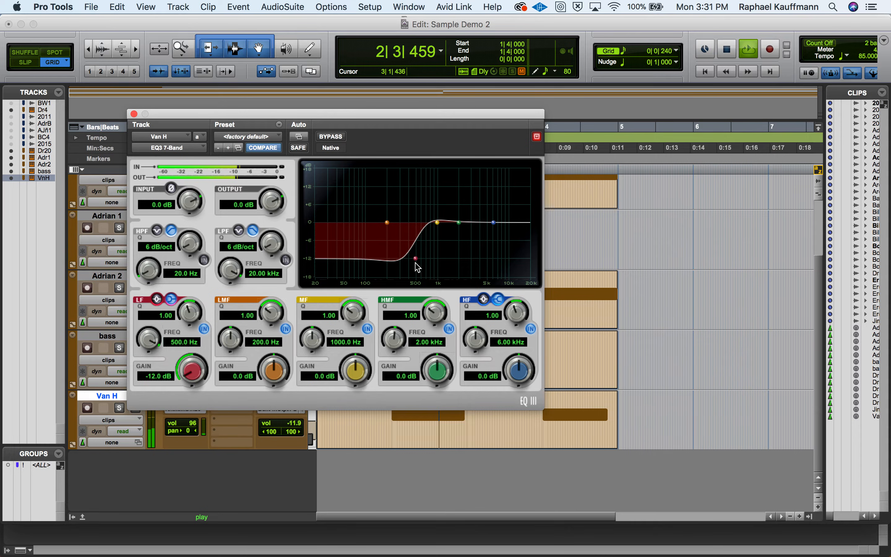
key("space")
key("space")
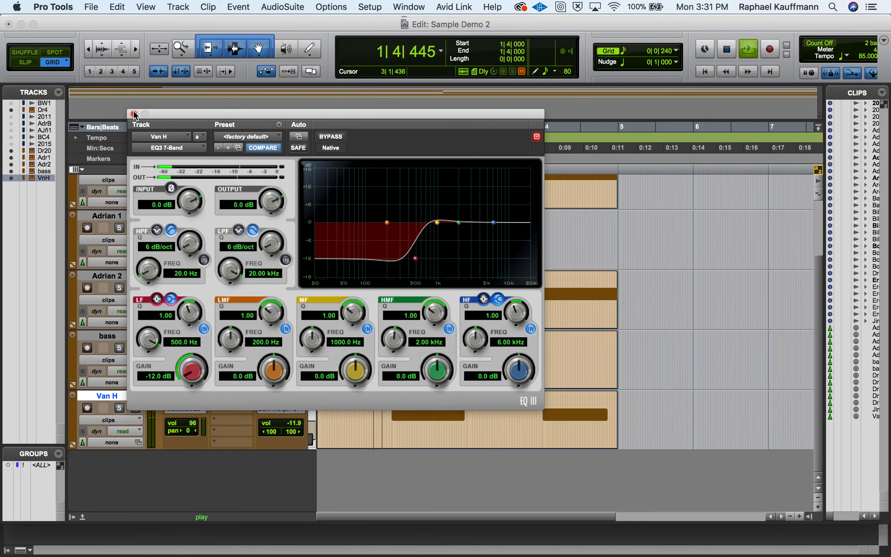
left_click(134, 114)
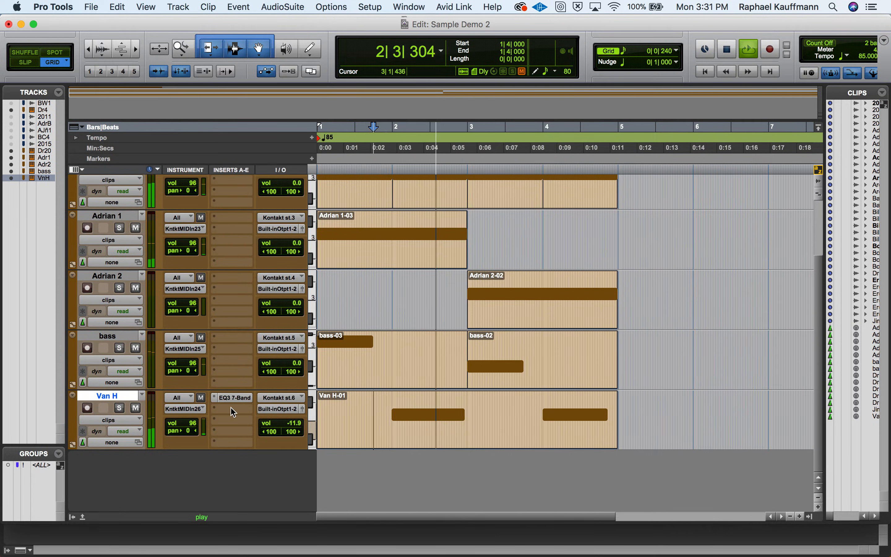
- Insert a stereo AIR Multi-Delay after the EQ on the Van H track and audition it with its default settings
key("space")
left_click(242, 410)
mouse_move(276, 409)
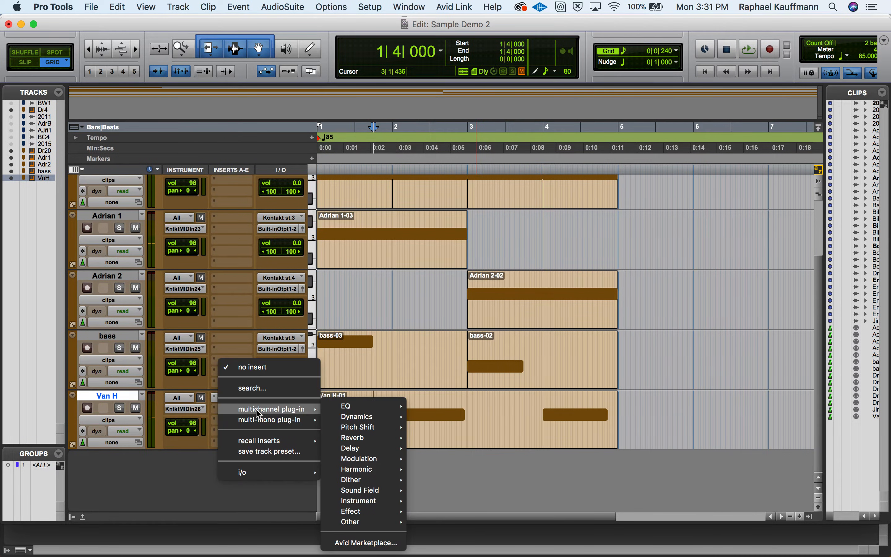
mouse_move(359, 453)
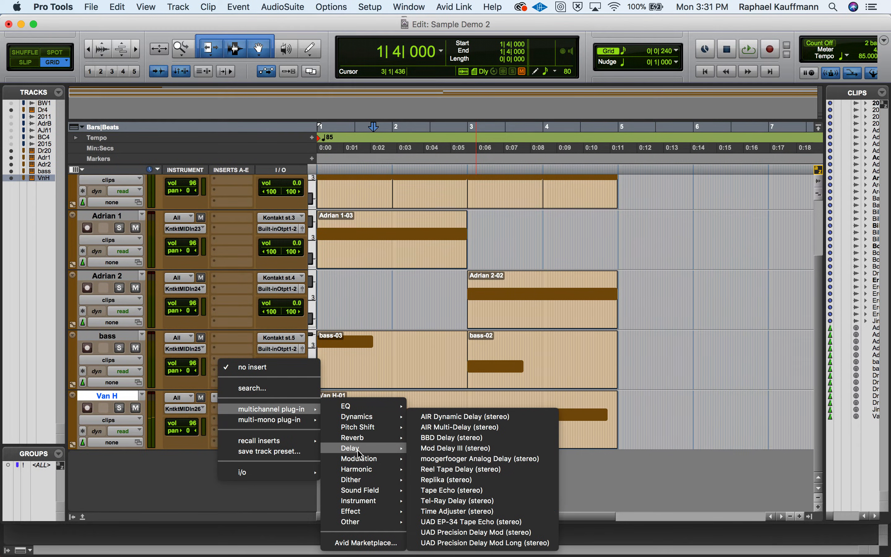
left_click(460, 427)
key("space")
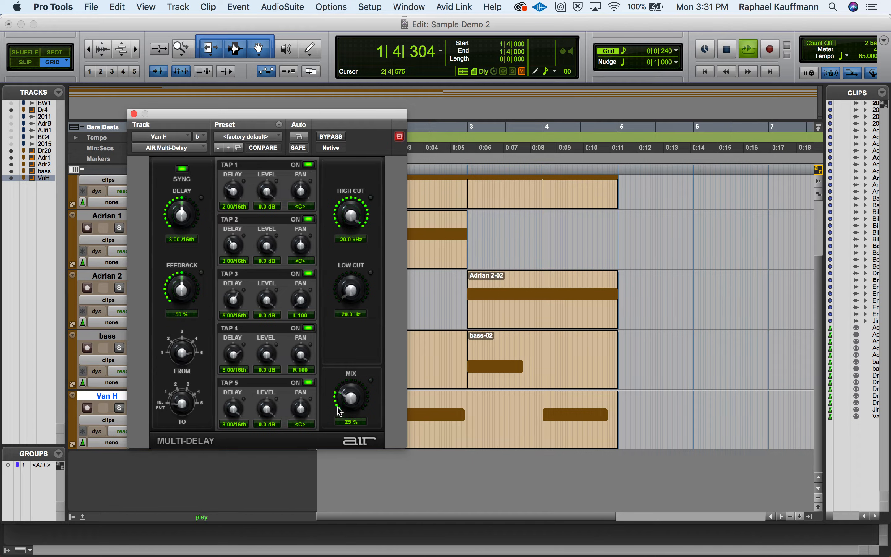
left_click(134, 114)
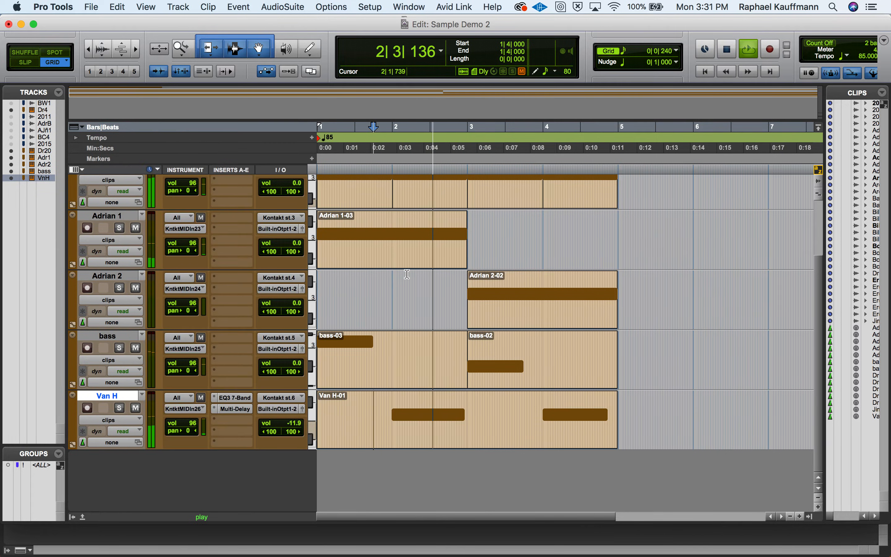
- Set the Van H track's volume to -20.7 dB during playback
left_click_drag(281, 423, 282, 438)
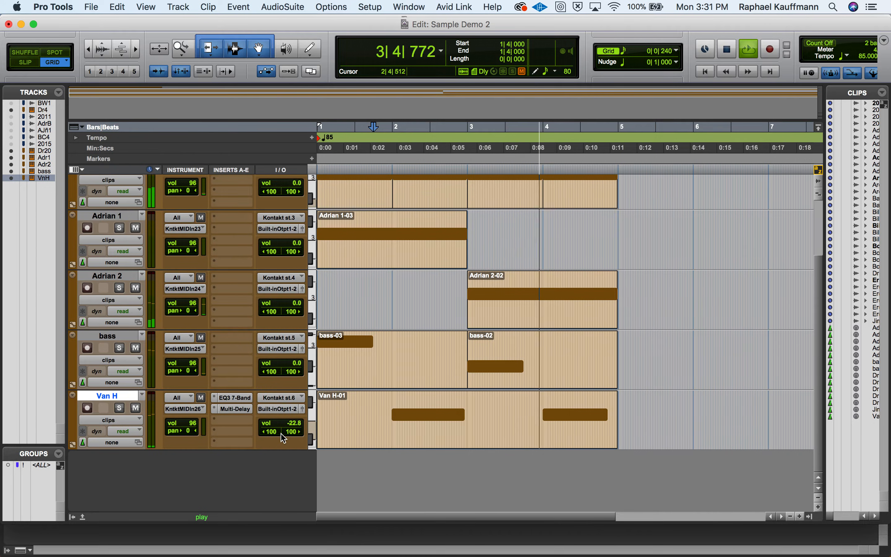
left_click_drag(295, 430, 291, 424)
key("space")
- Open the Van H clip in the MIDI Editor and transpose both notes up to E3, auditioning the change
double_click(396, 432)
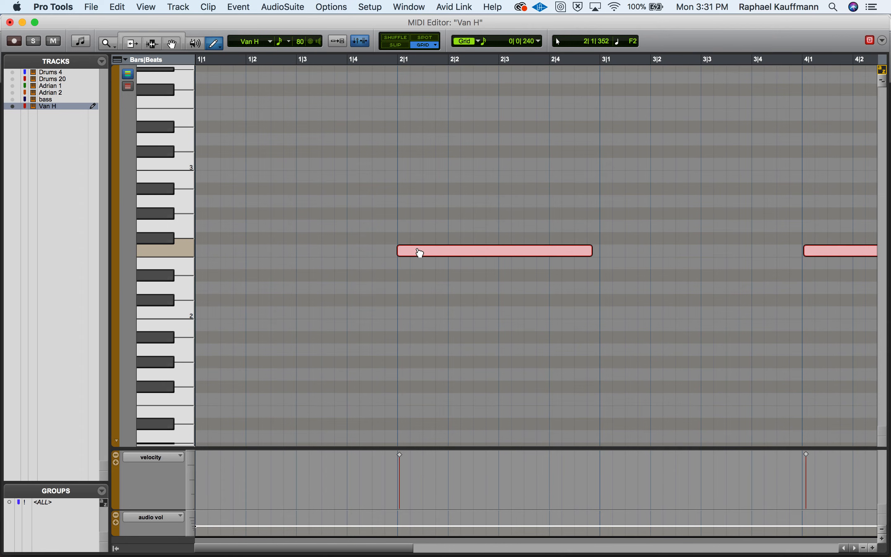
left_click_drag(420, 251, 419, 124)
key("space")
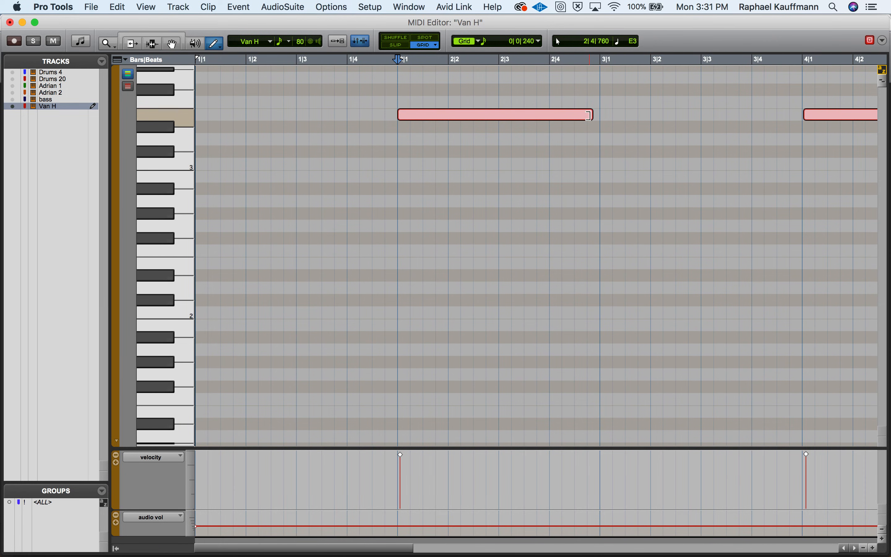
- Shorten both Van H notes together so the first ends at 2|2, and play the part from bar 1 before returning to the Edit window
left_click_drag(521, 118, 450, 117)
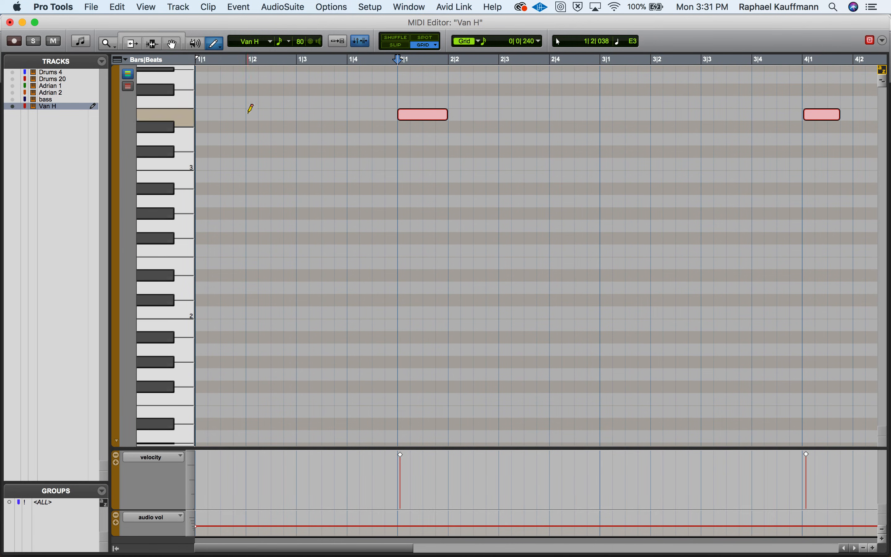
left_click(218, 58)
key("space")
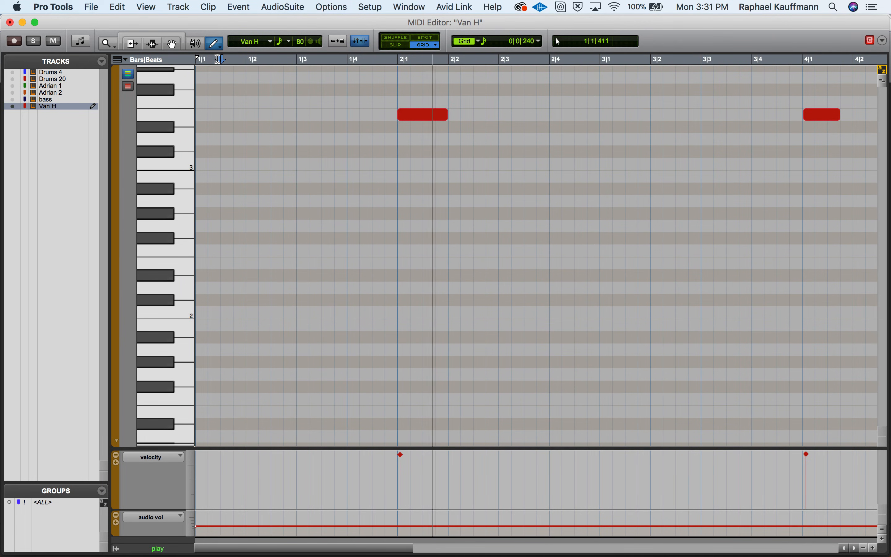
key("space")
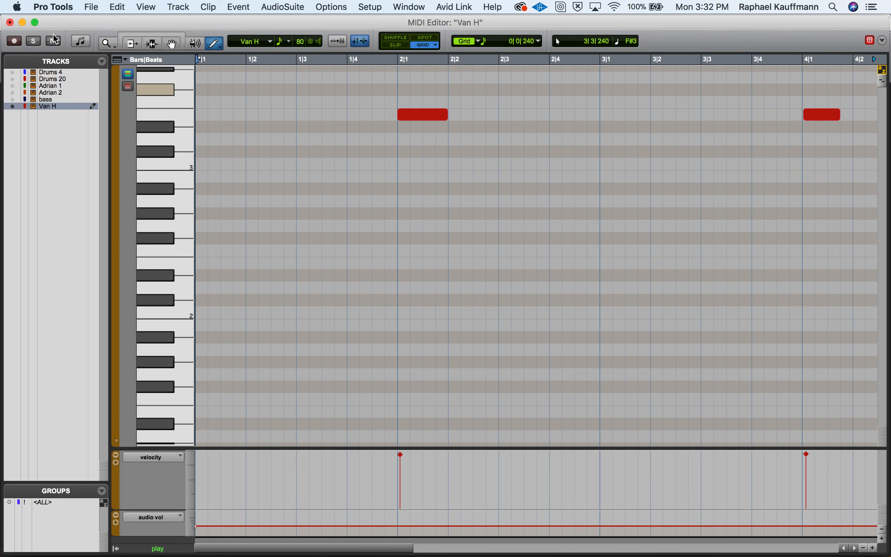
left_click(10, 22)
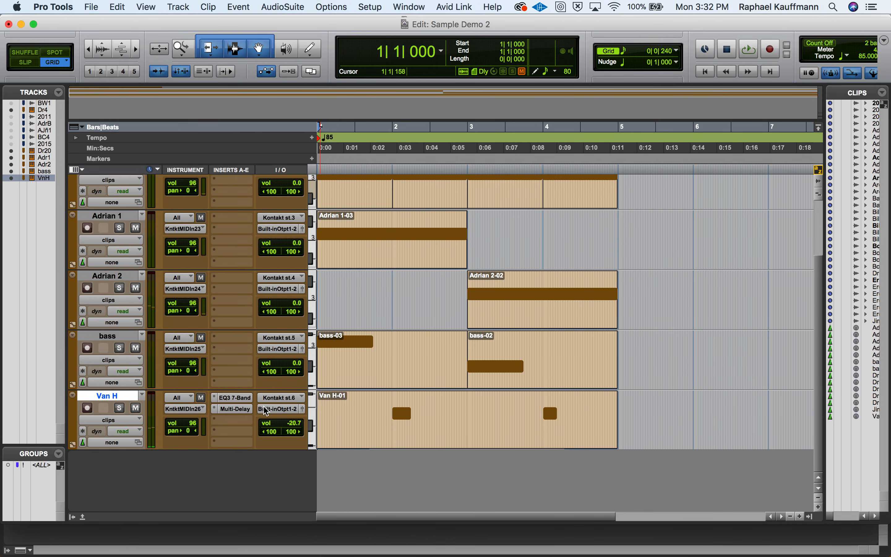
- Set the Van H track's volume to -25.9 dB, and play the Drums 4 and Drums 20 tracks soloed together
left_click_drag(287, 426, 287, 430)
scroll(416, 412, "up", 5)
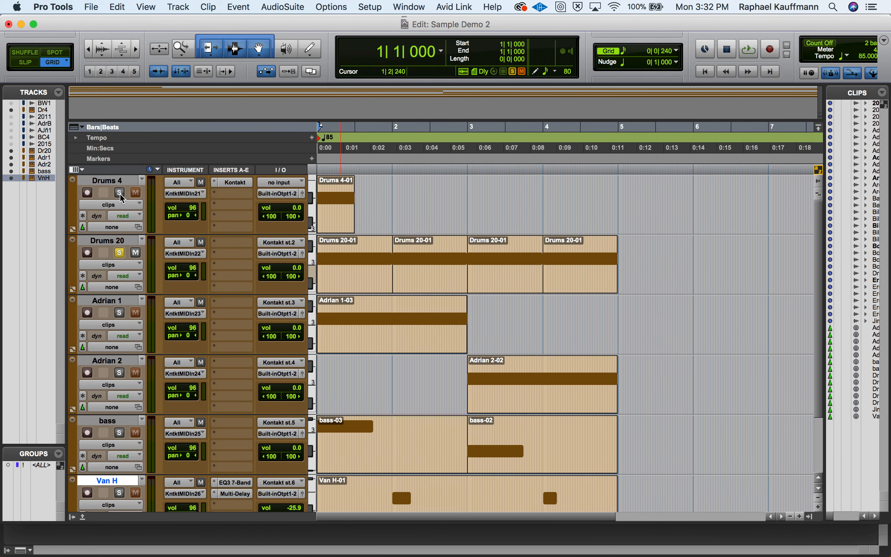
key("space")
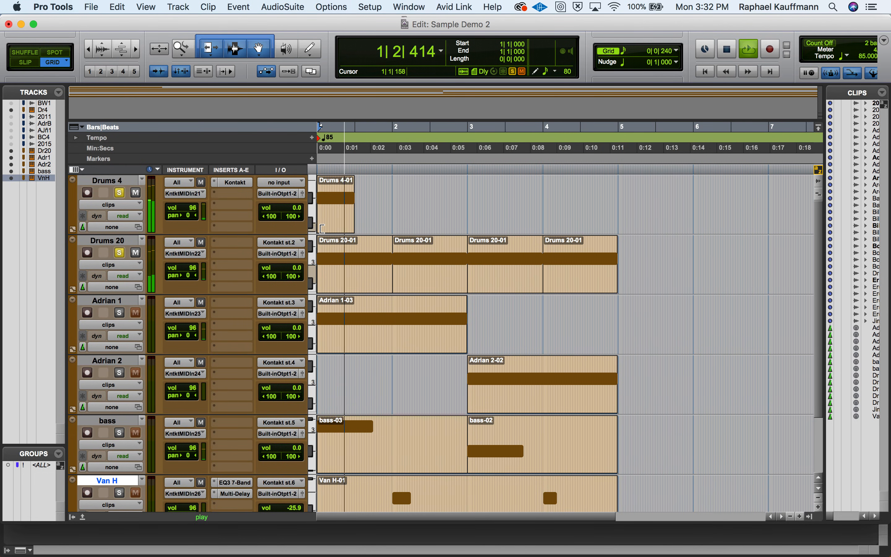
key("space")
- Duplicate the Drums 4 clip once so the two copies fill bar 1
left_click(327, 221)
key("super+d")
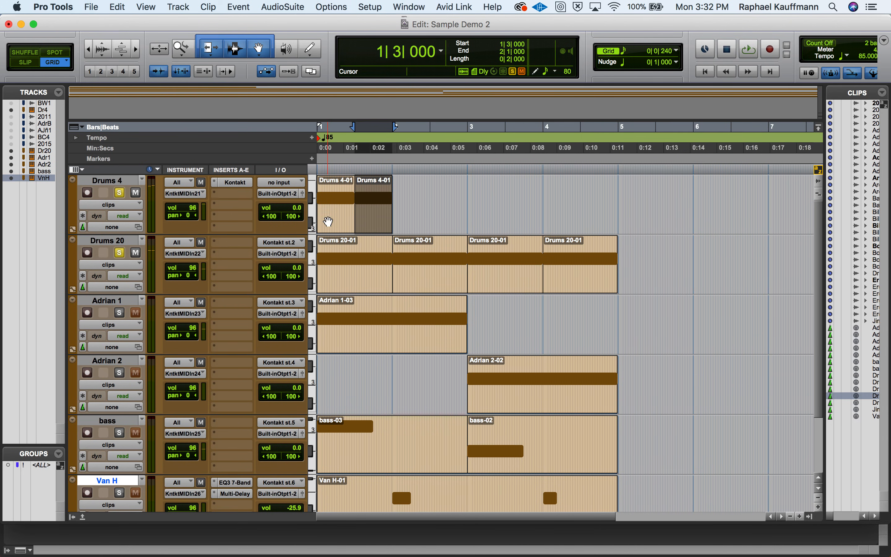
- Set the Drums 4 track's volume to -12.5 dB while playing bar 1 with Drums 20, and unsolo both drum tracks
left_click(342, 276)
left_click_drag(280, 213, 284, 216)
key("space")
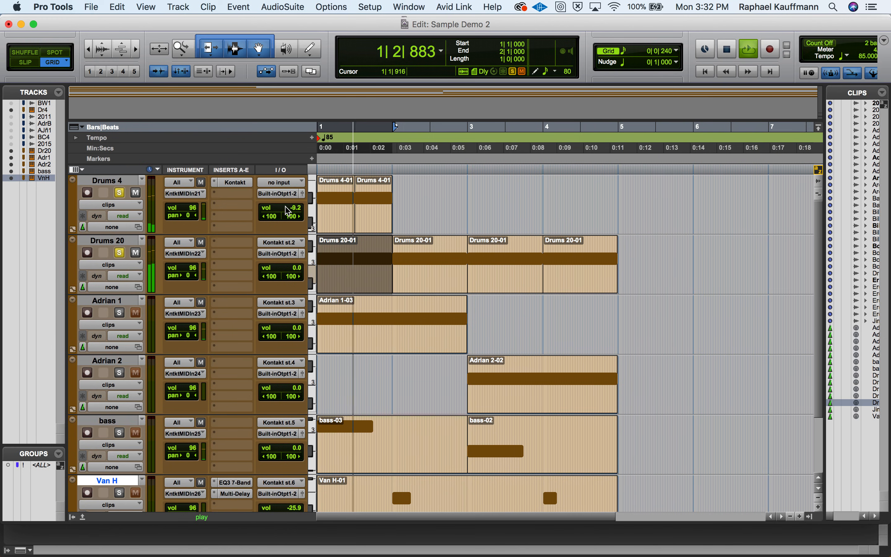
left_click_drag(283, 216, 288, 213)
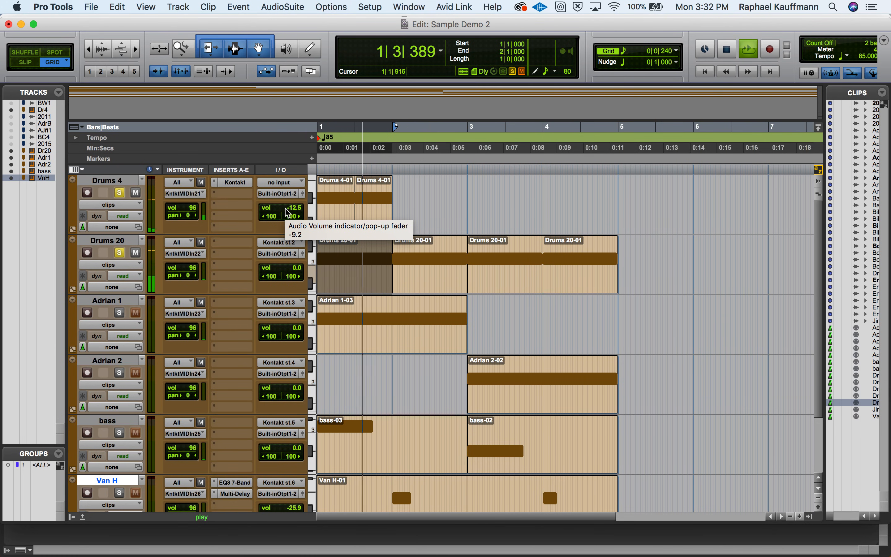
key("space")
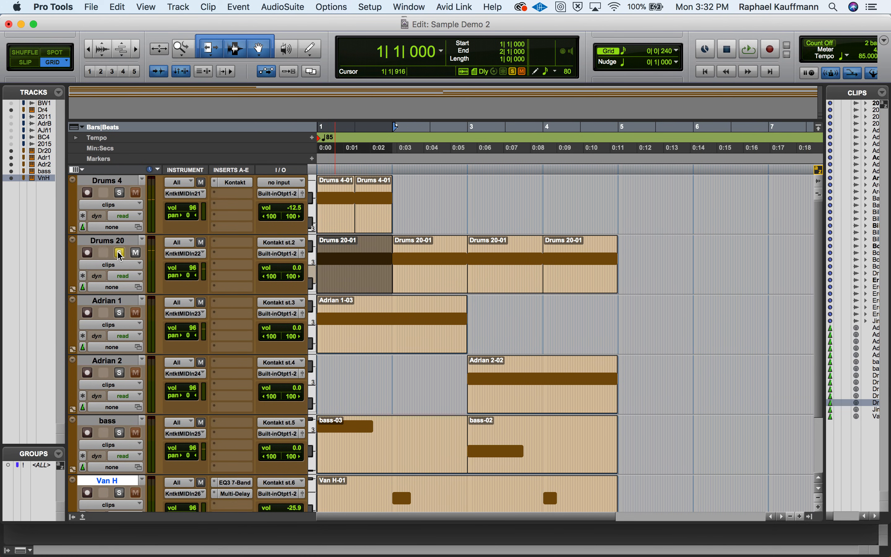
- Switch to QuickTime Player, quit it and name the unsaved screen recording Sampling for saving on the Desktop
key("super+Tab")
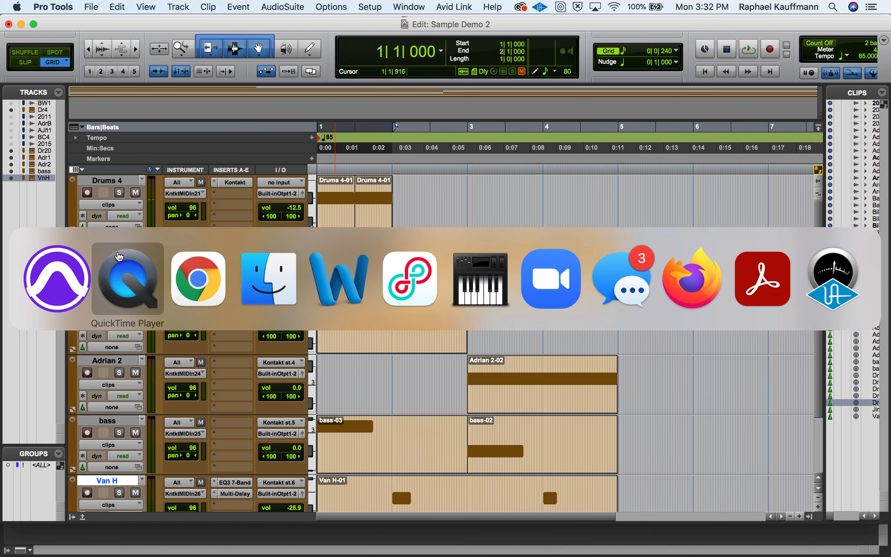
key("super+q")
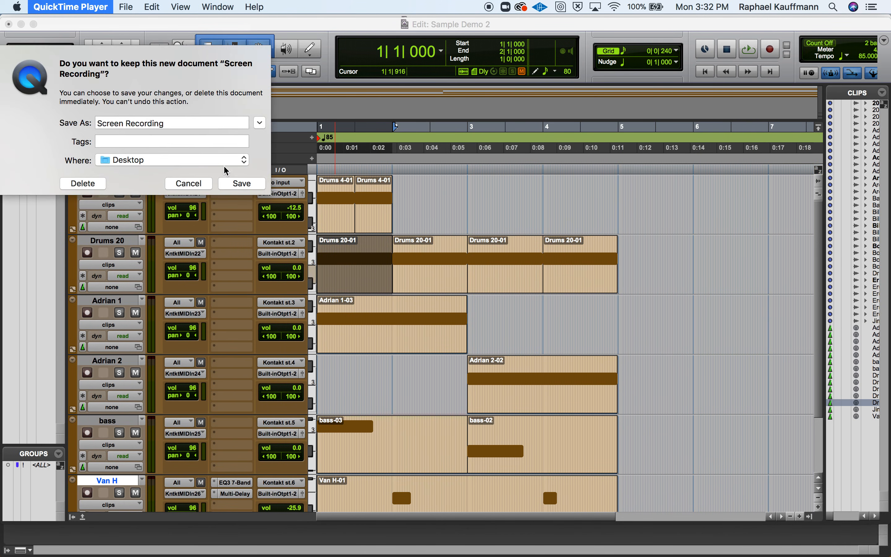
type("Sampling")
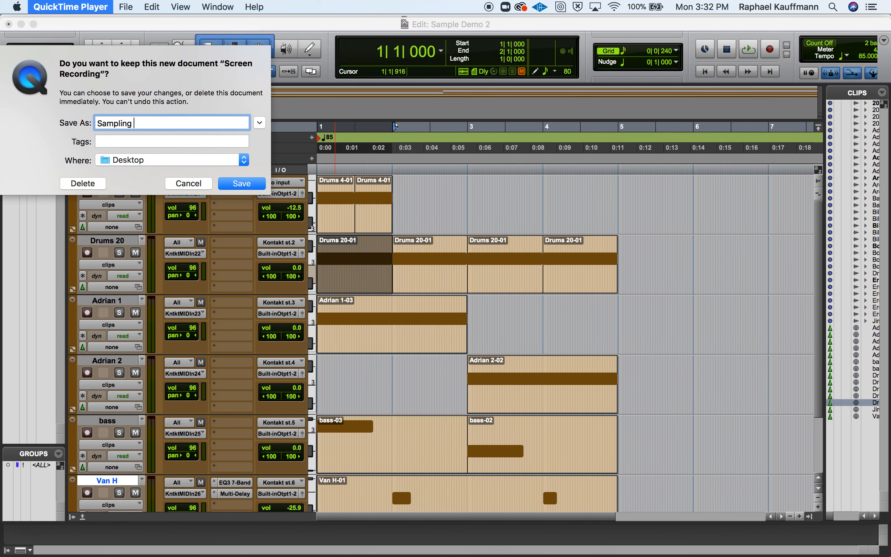